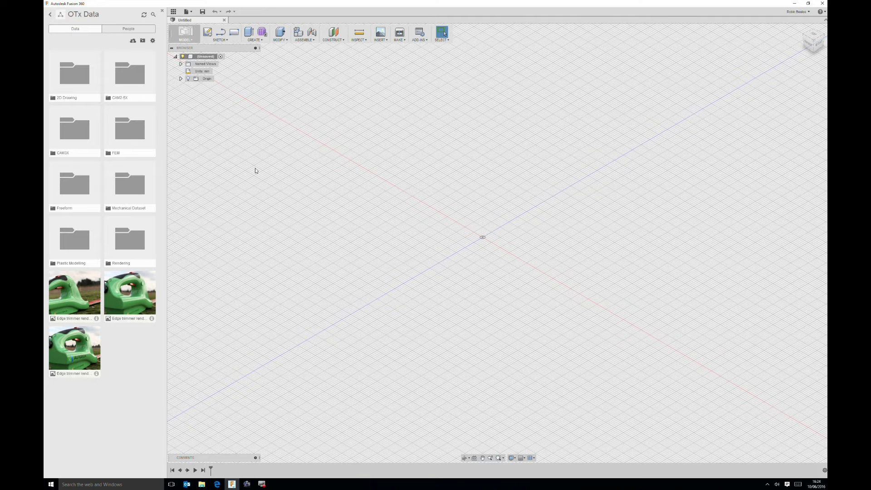
left_click(184, 41)
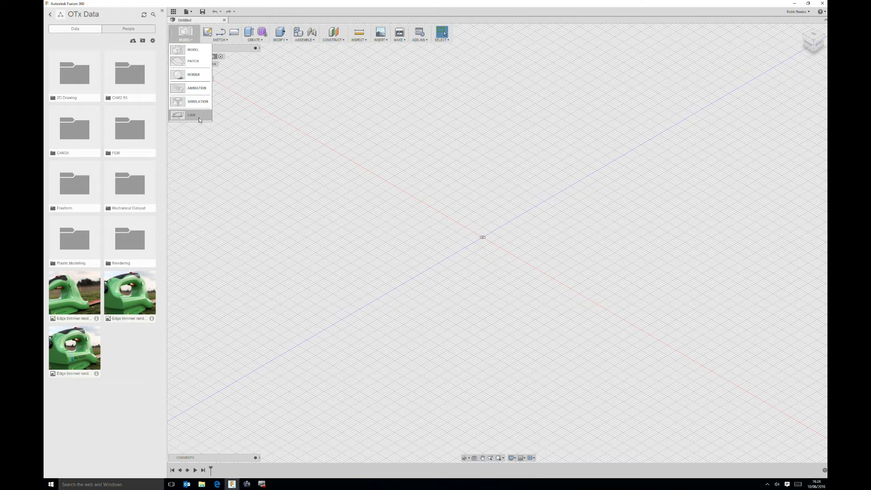
left_click(192, 37)
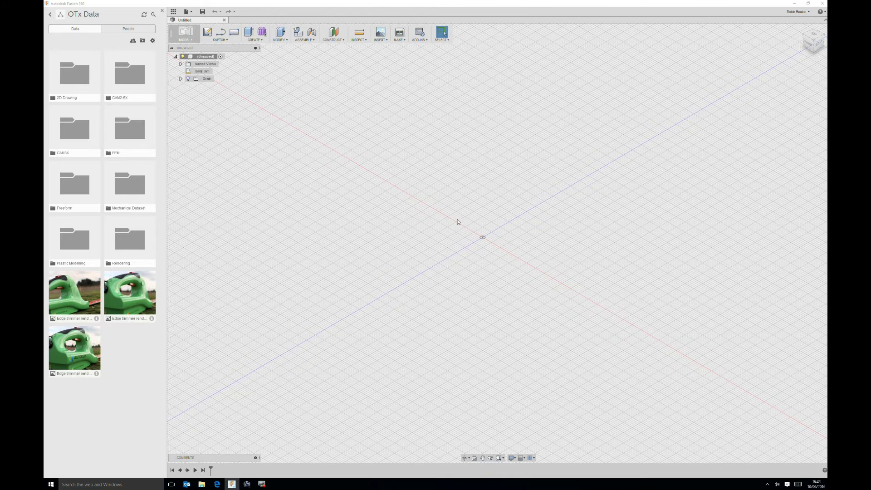
middle_click_drag(462, 224, 445, 229)
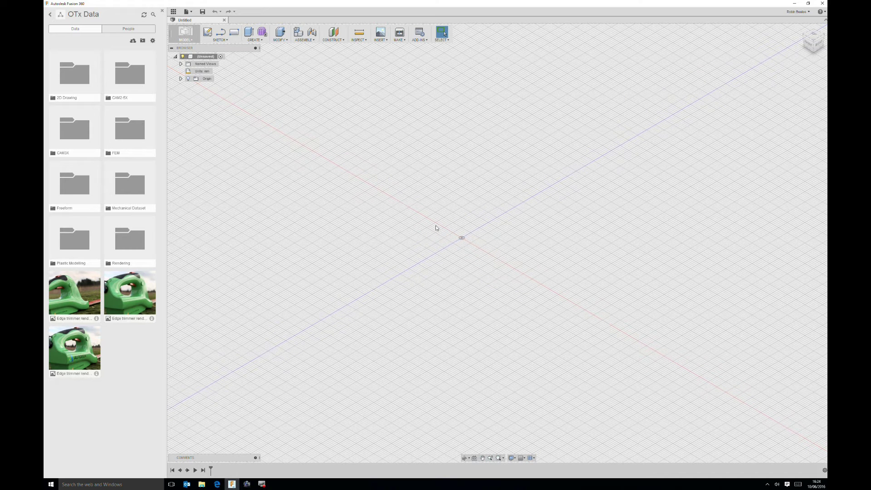
middle_click_drag(434, 214, 471, 241)
left_click(188, 40)
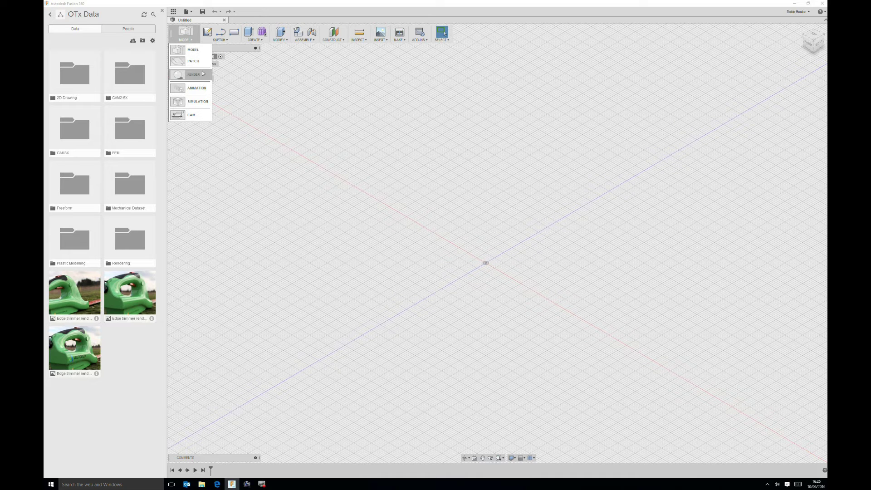
left_click(196, 50)
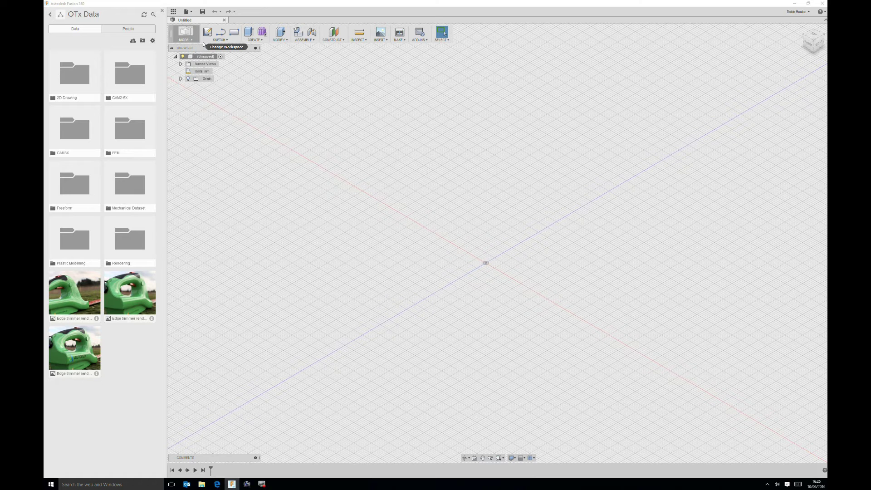
left_click(222, 40)
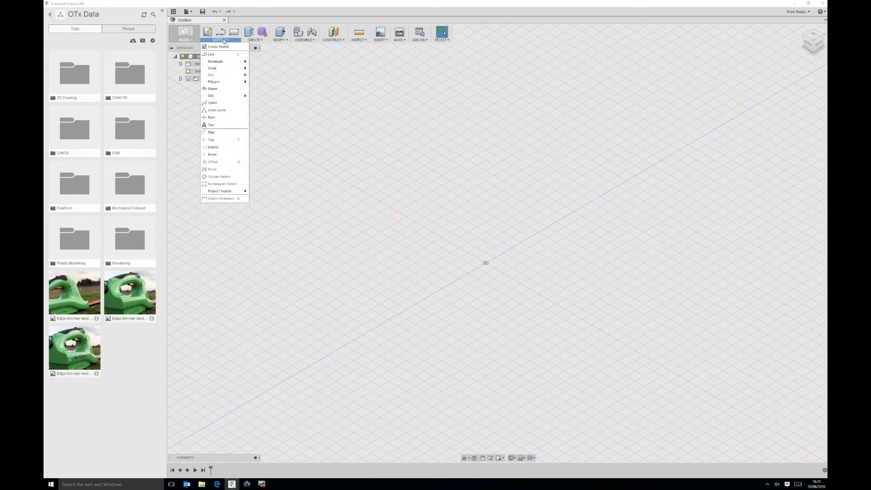
left_click(224, 40)
left_click(253, 41)
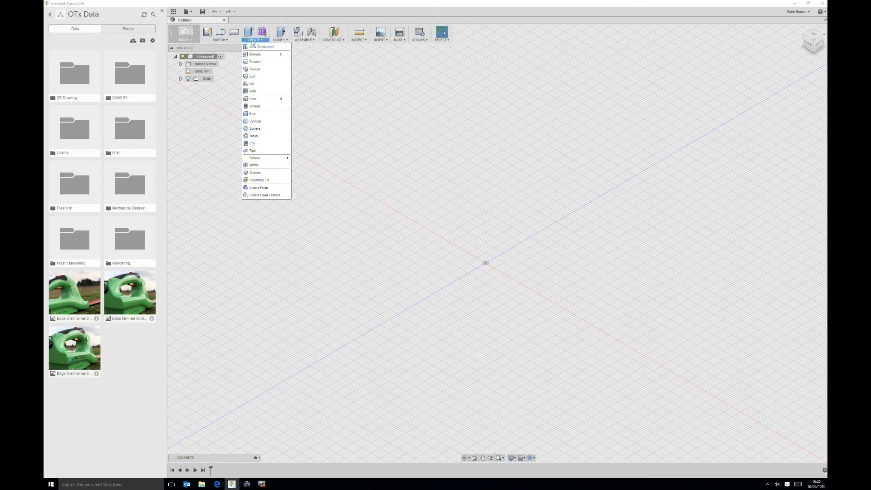
left_click(253, 40)
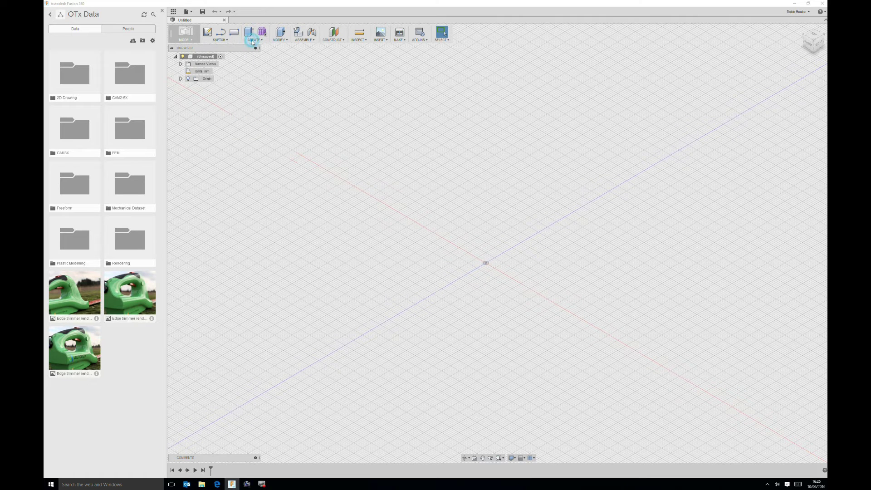
left_click(281, 41)
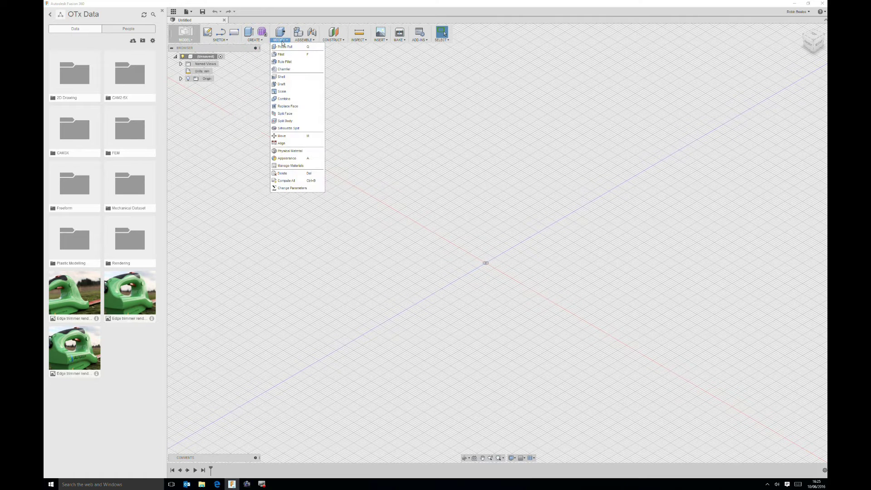
left_click(281, 40)
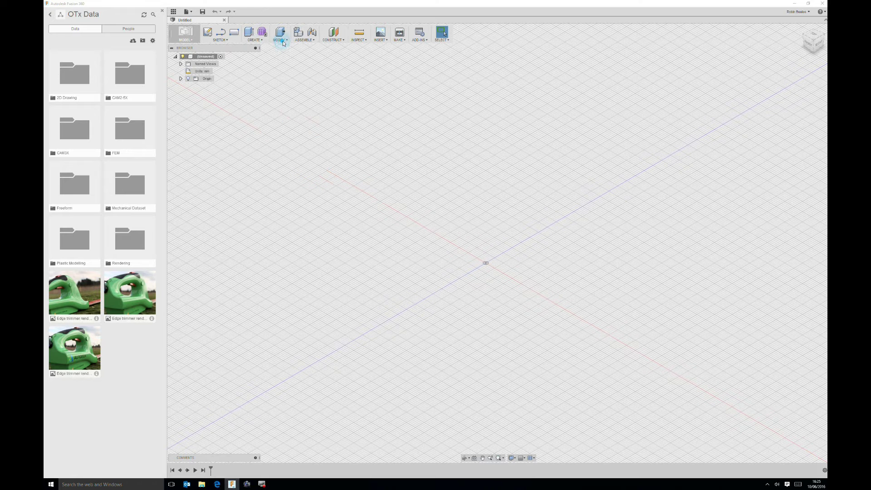
left_click(303, 40)
left_click(302, 40)
middle_click_drag(311, 187, 303, 194)
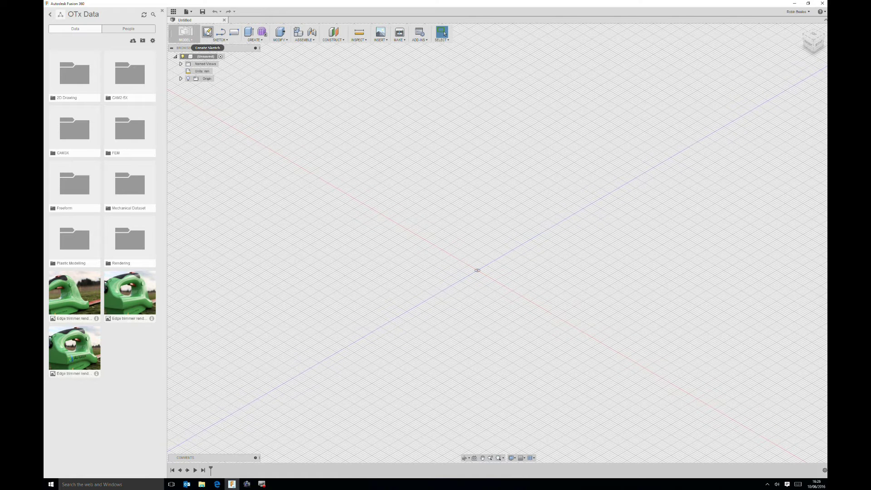
Create a new sketch on the vertical front origin plane.
left_click(207, 33)
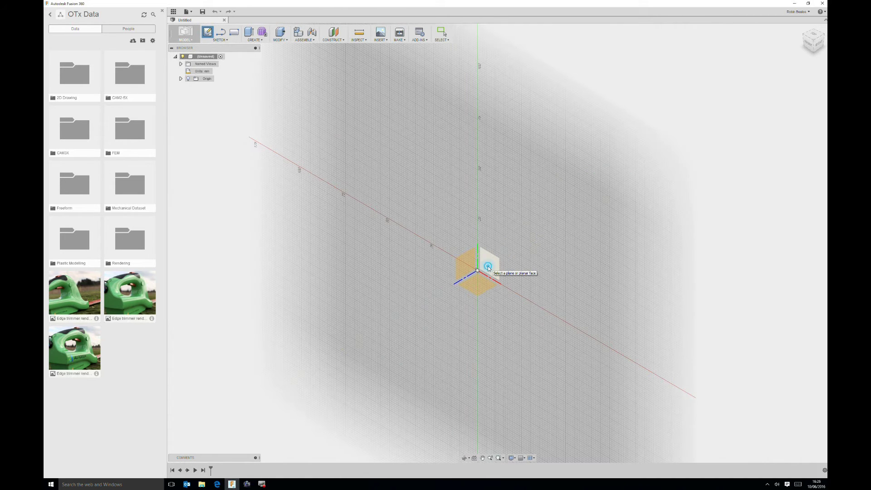
left_click(488, 267)
scroll(485, 248, "up", 10)
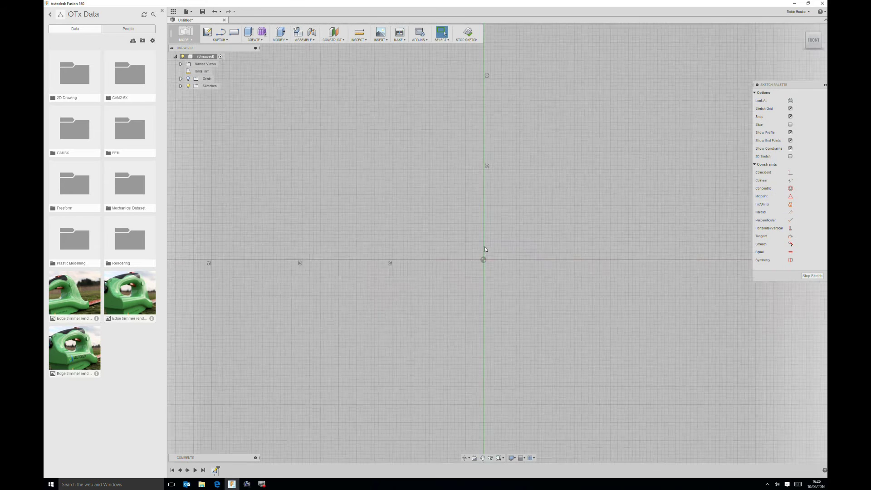
middle_click_drag(466, 235, 461, 243)
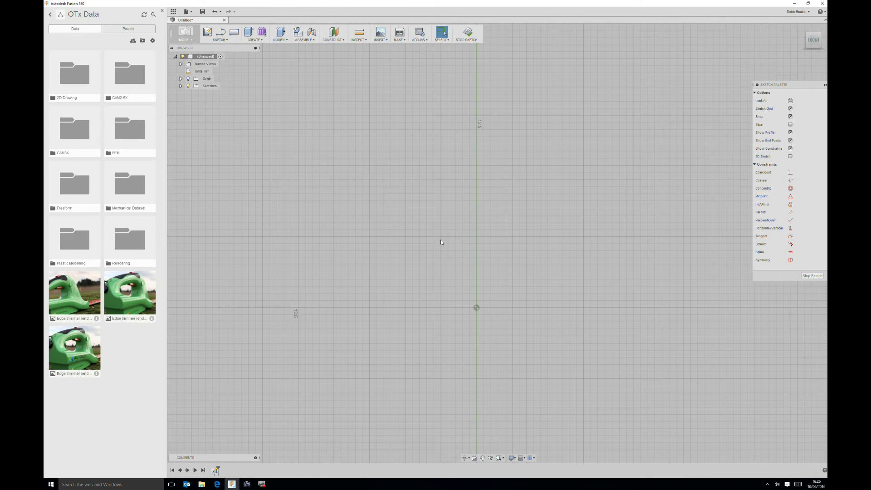
Sketch a 50 mm vertical line straight up from the origin.
left_click(221, 40)
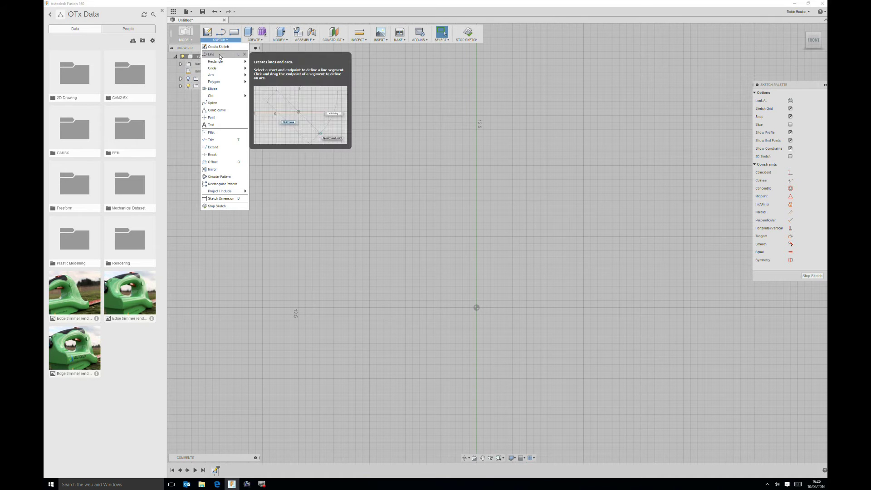
left_click(222, 54)
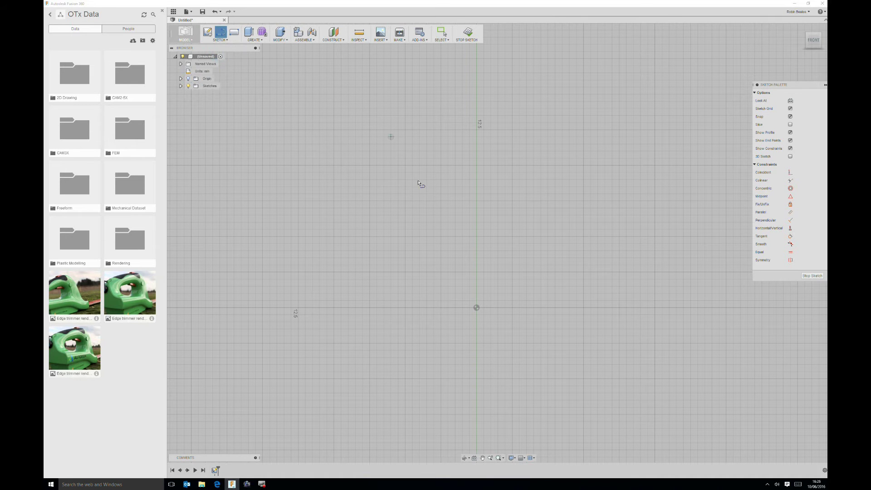
left_click(476, 307)
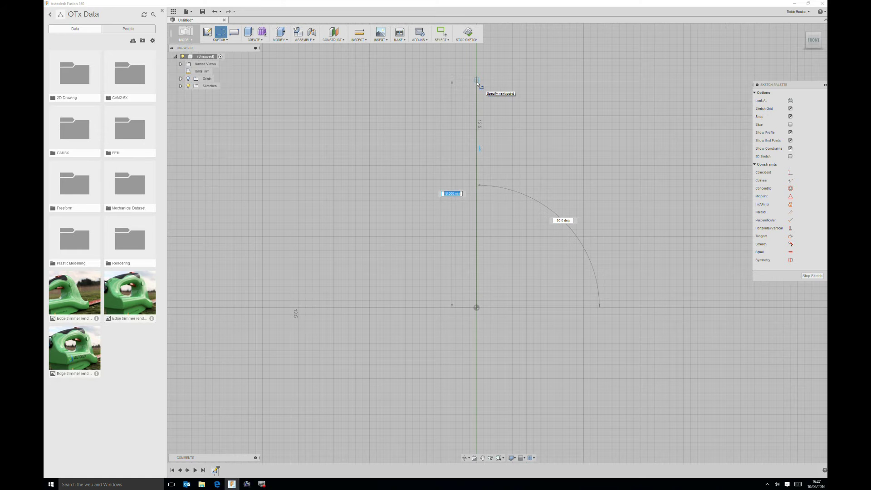
key("Return")
key("Escape")
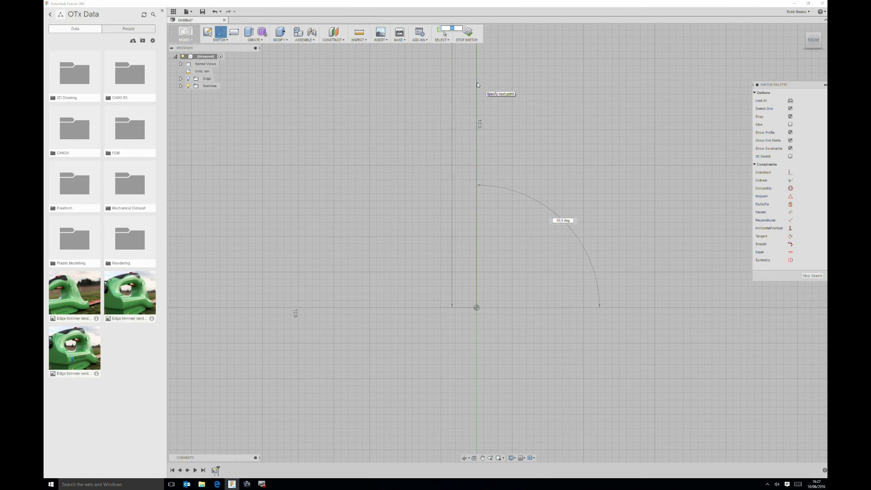
scroll(515, 138, "up", 3)
scroll(516, 136, "down", 6)
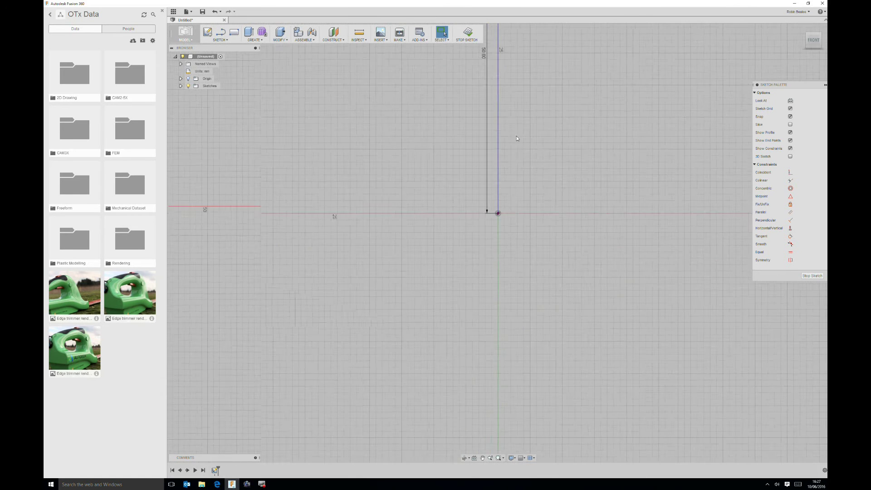
mouse_move(524, 103)
middle_mouse_down()
mouse_move(493, 210)
mouse_move(487, 194)
middle_mouse_up()
scroll(498, 184, "down", 3)
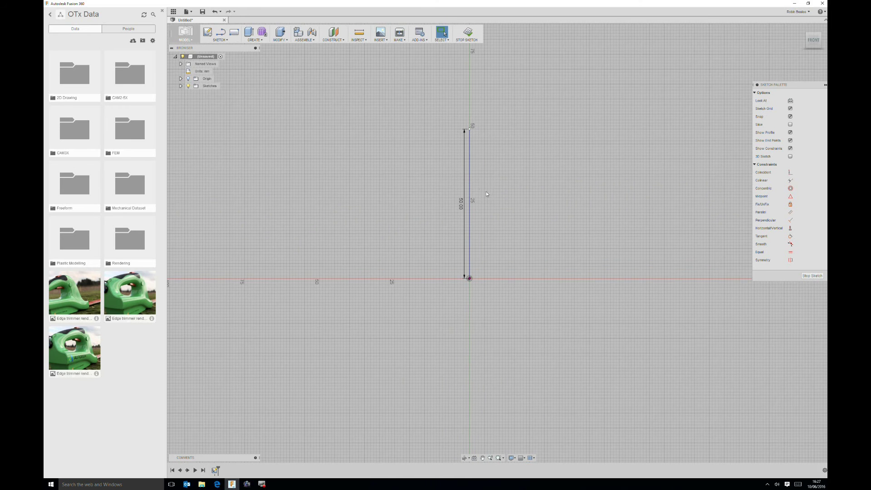
Convert the vertical line at the origin to construction geometry.
left_click(469, 178)
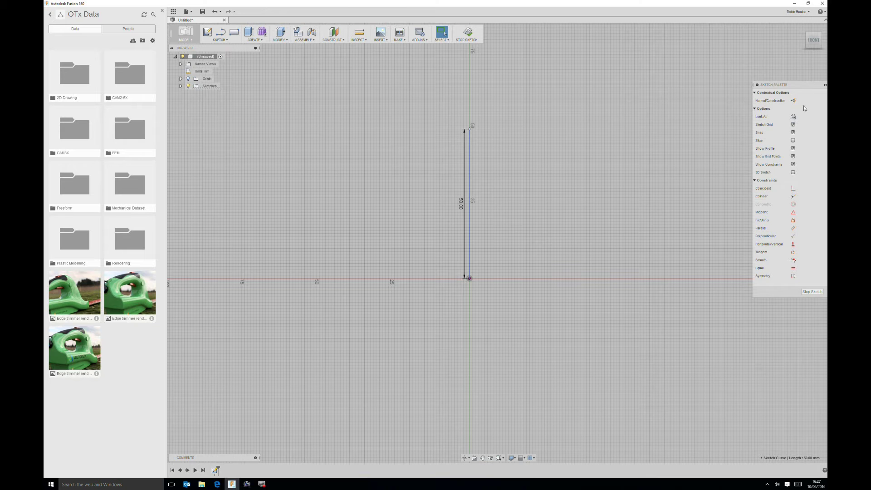
key("Escape")
left_click(618, 151)
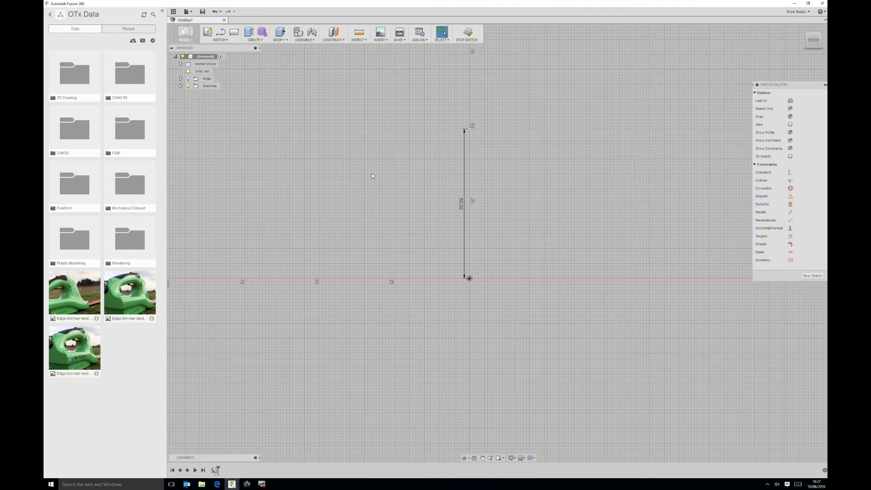
Sketch a horizontal line about 22 mm long to the left of the construction line, continuing into a line sloping down to the left.
right_click(367, 145)
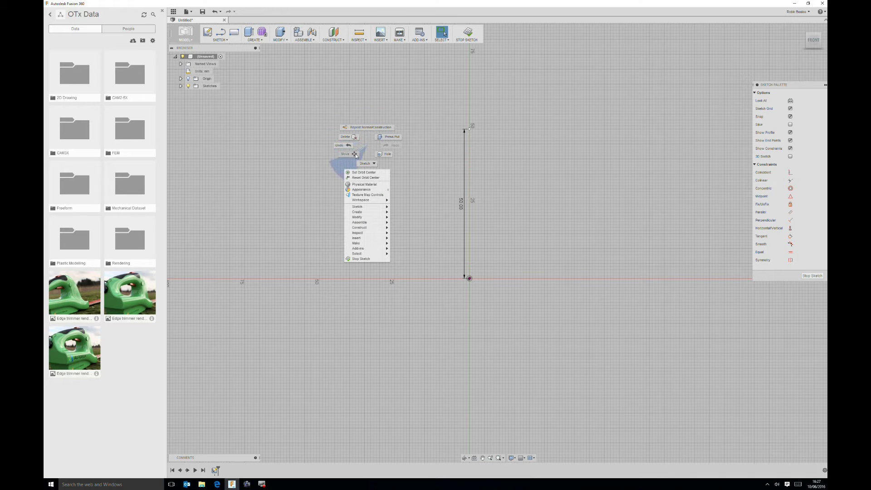
left_click(370, 161)
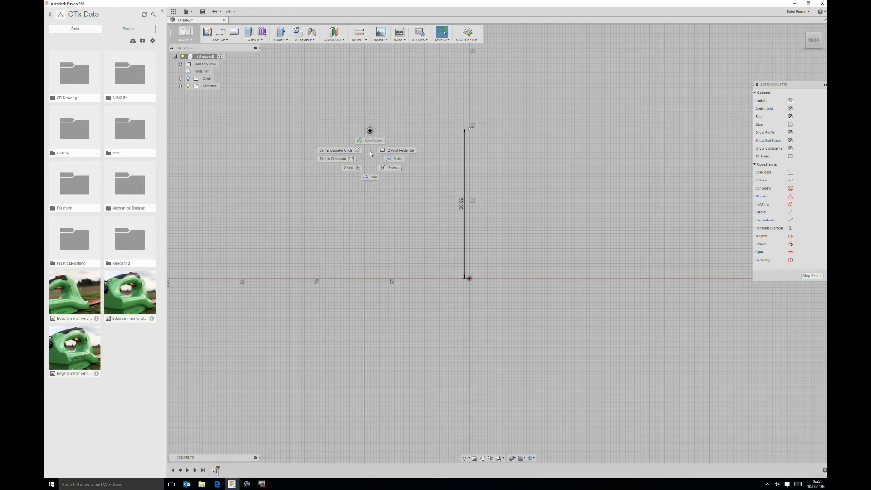
key("l")
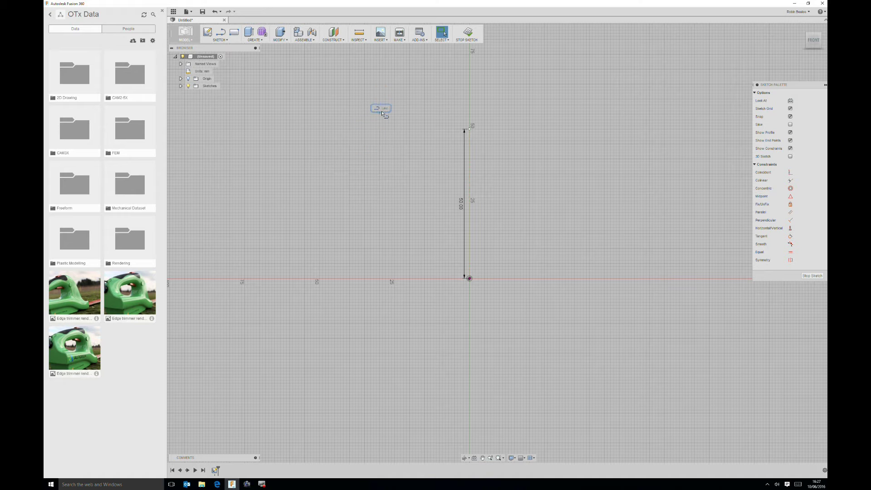
right_click(388, 120)
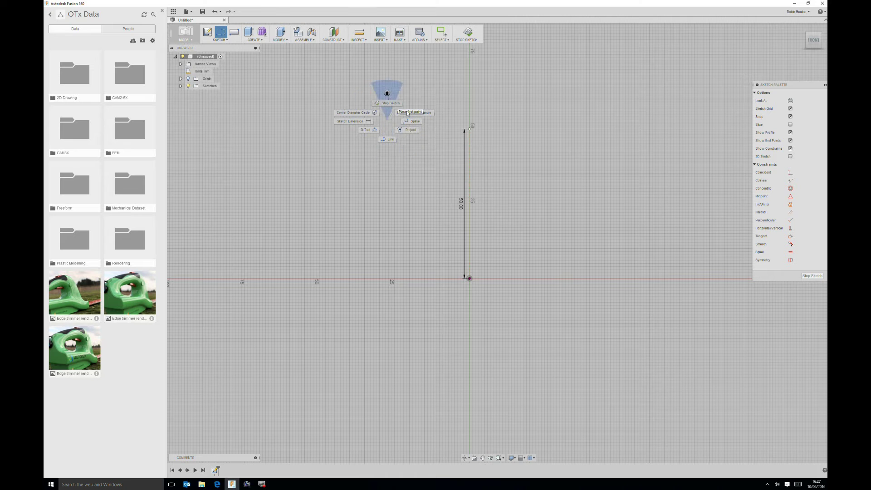
left_click(388, 140)
left_click(424, 186)
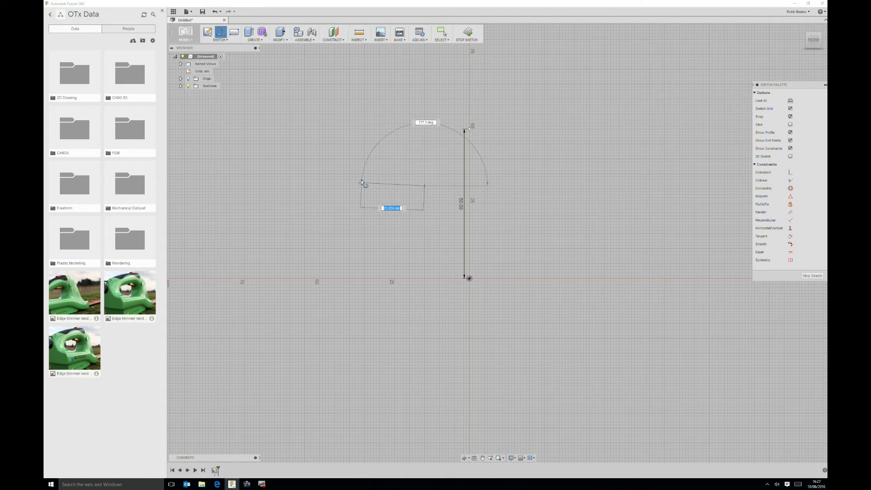
left_click(358, 185)
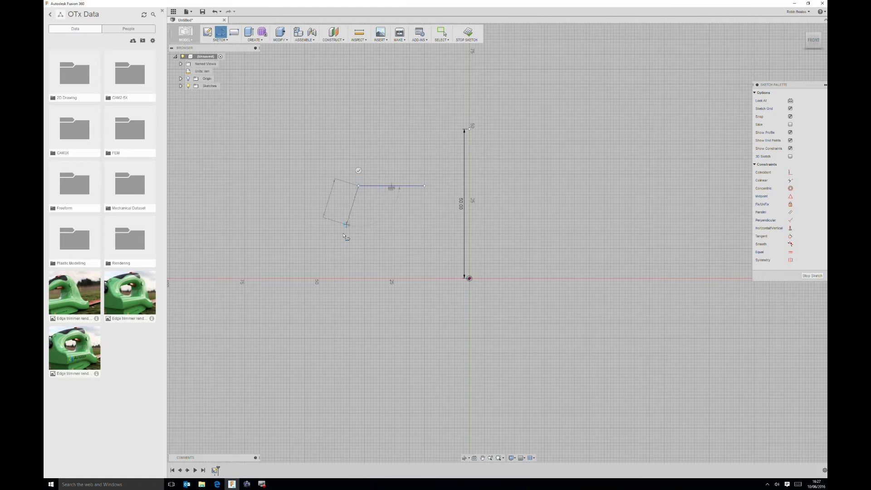
left_click(287, 231)
scroll(338, 233, "up", 3)
scroll(336, 233, "down", 5)
scroll(351, 234, "down", 3)
scroll(286, 239, "up", 3)
left_click(271, 238)
left_click_drag(271, 237, 254, 184)
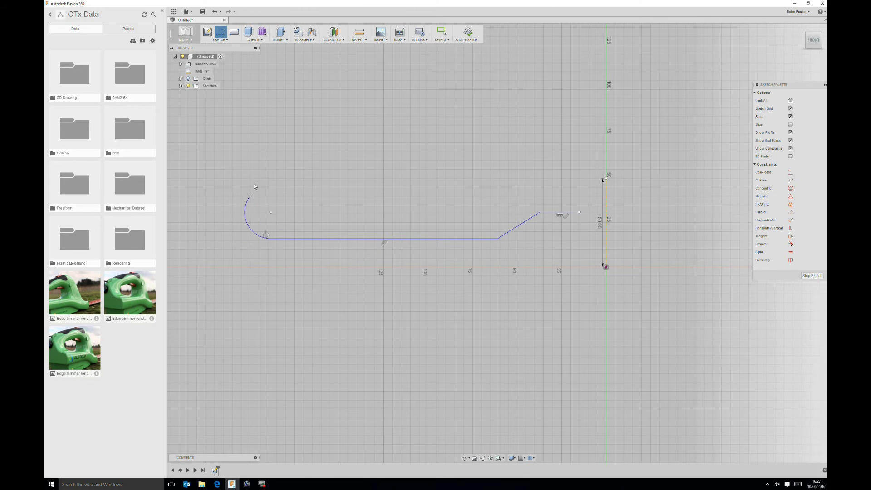
key("Escape")
key("ctrl+z")
key("ctrl+z")
Complete the closed profile from the slope's lower end with a long horizontal line, a tangent arc, a bottom horizontal line and a vertical closing line.
right_click(336, 196)
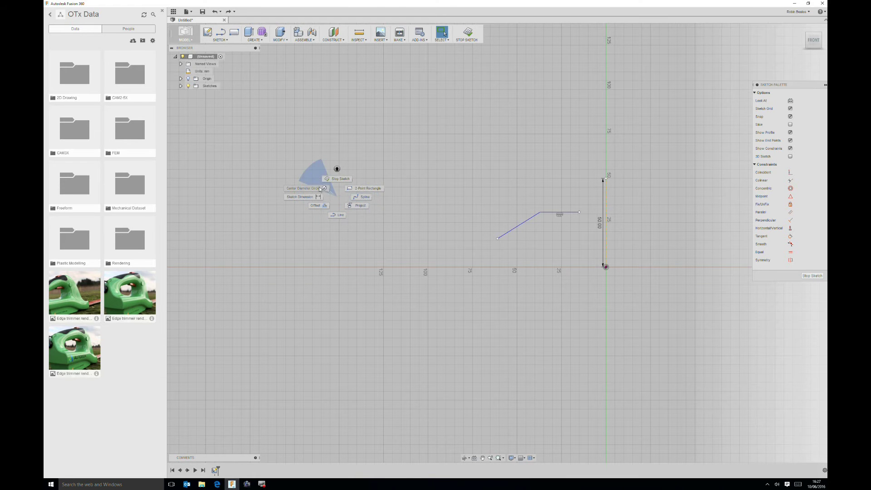
left_click(337, 214)
left_click(497, 239)
left_click(301, 239)
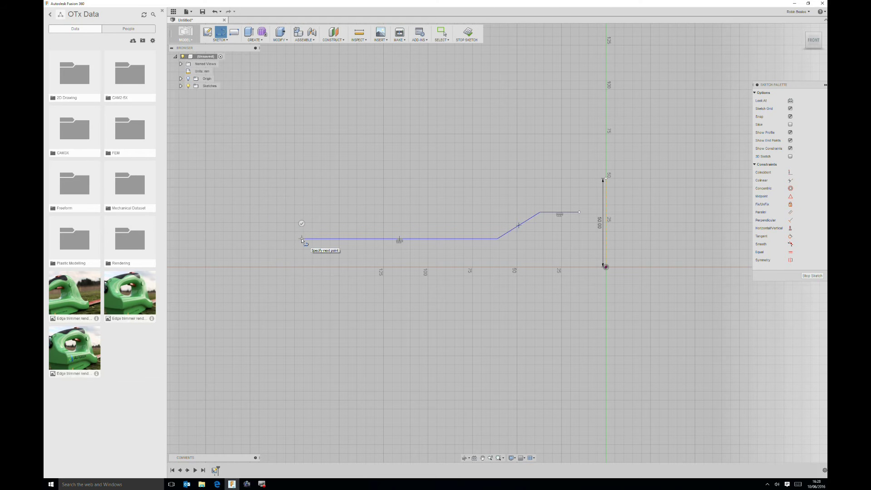
left_click_drag(302, 239, 301, 260)
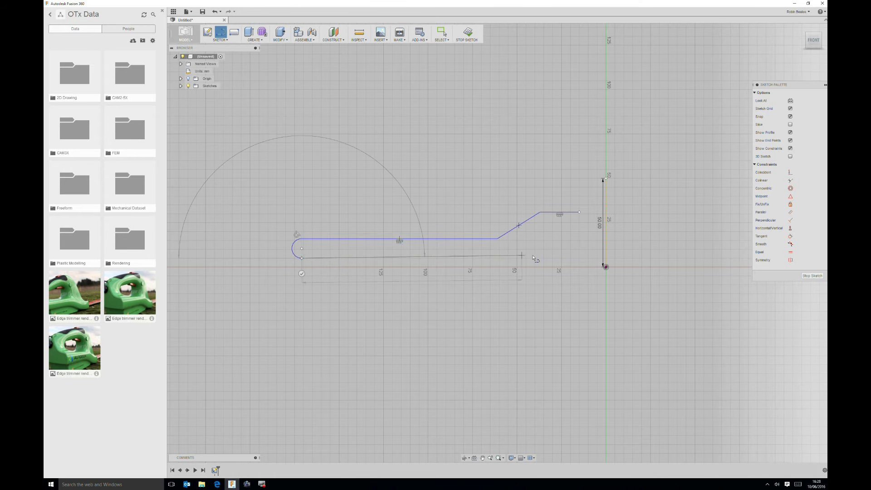
left_click(579, 259)
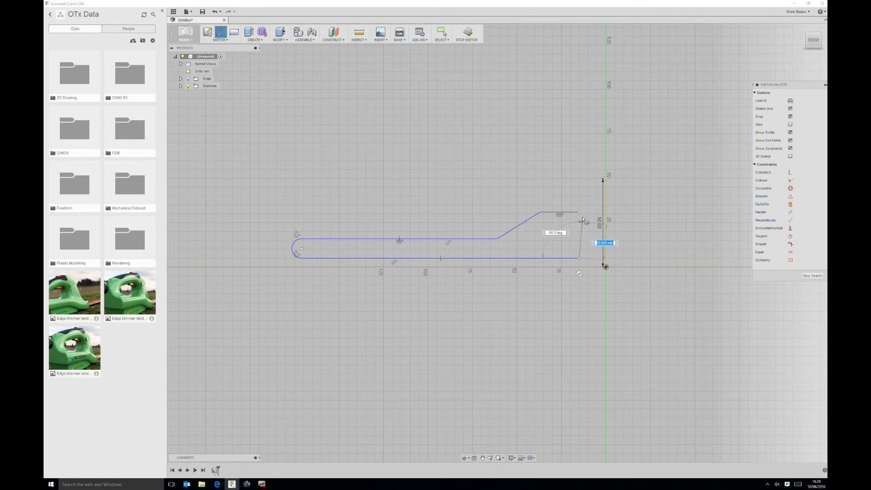
left_click(579, 212)
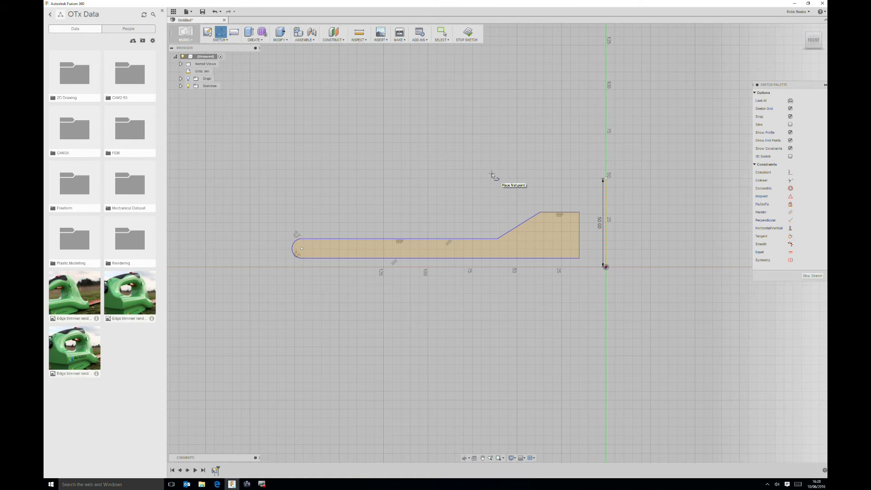
Add a 15 mm linear dimension between the profile's vertical closing line and the construction line, trying the diameter option before returning to linear.
right_click(480, 157)
left_click(478, 138)
right_click(482, 125)
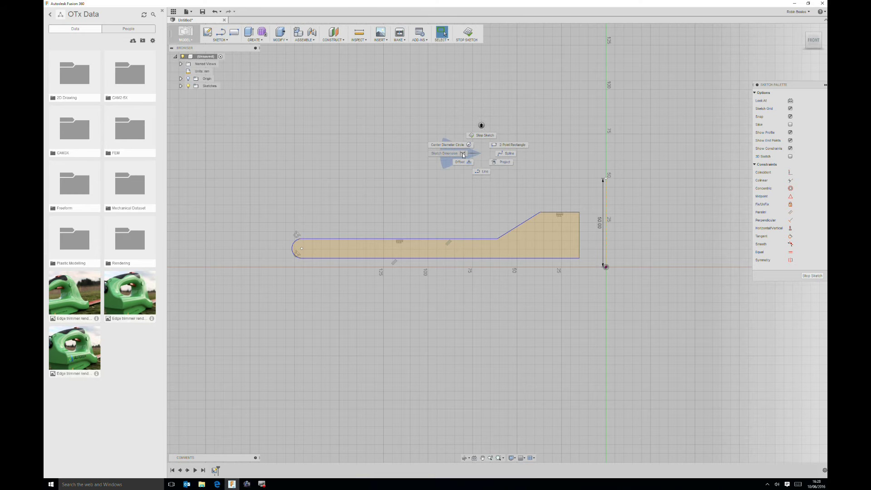
left_click(463, 154)
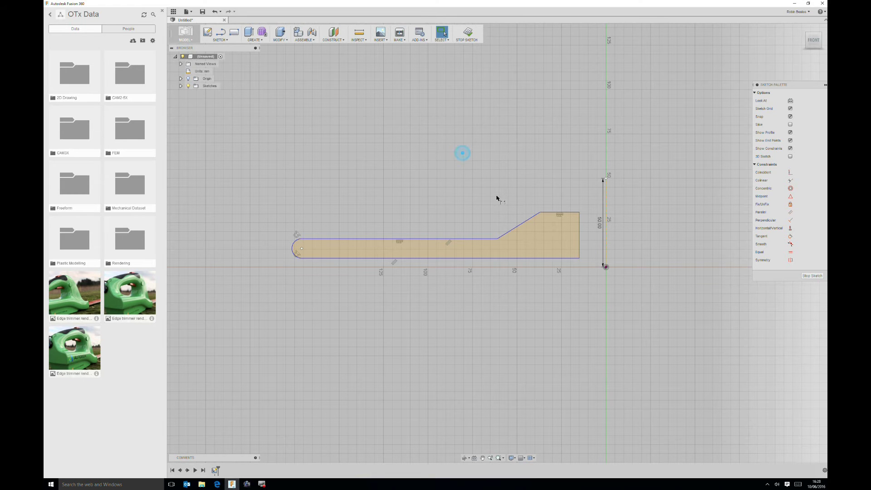
left_click(579, 229)
left_click(606, 199)
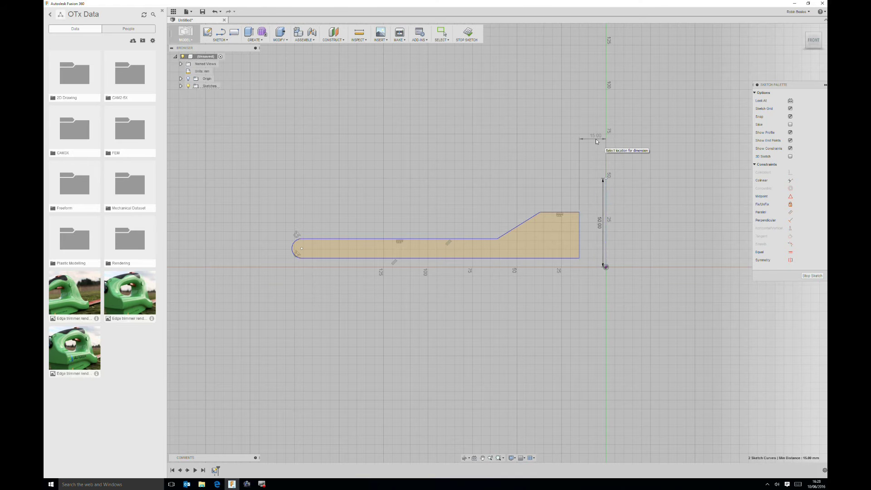
right_click(596, 141)
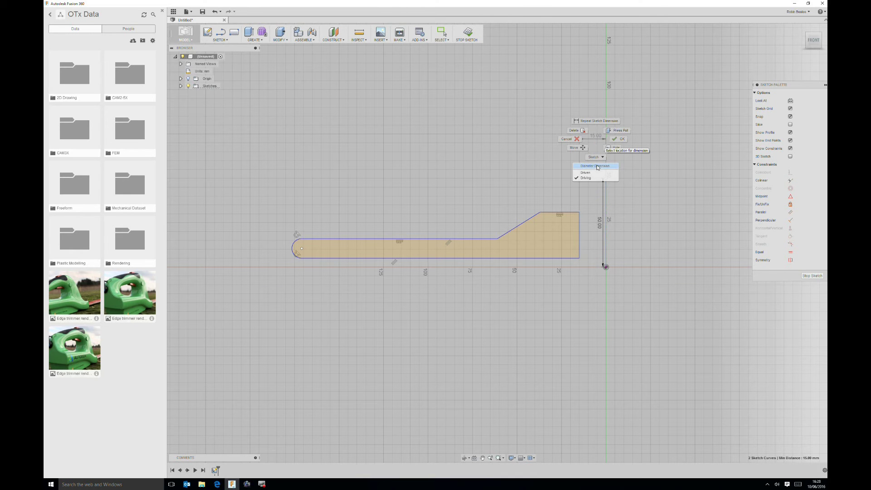
left_click(597, 166)
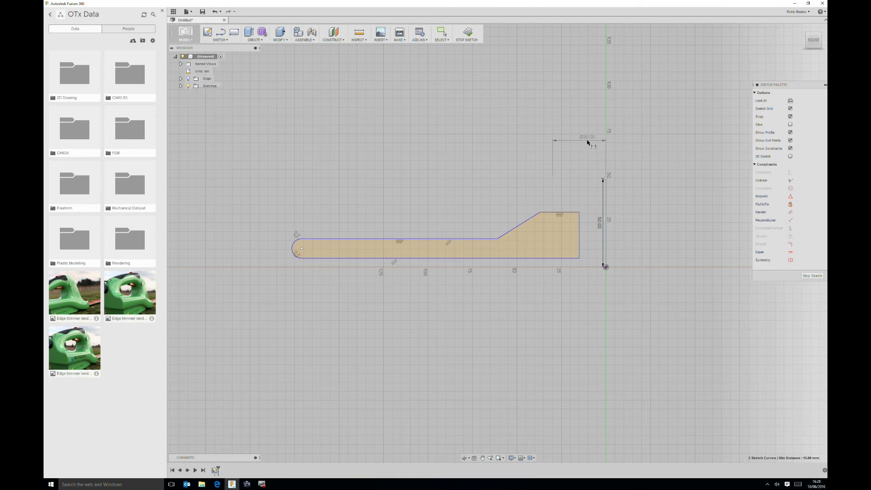
right_click(587, 142)
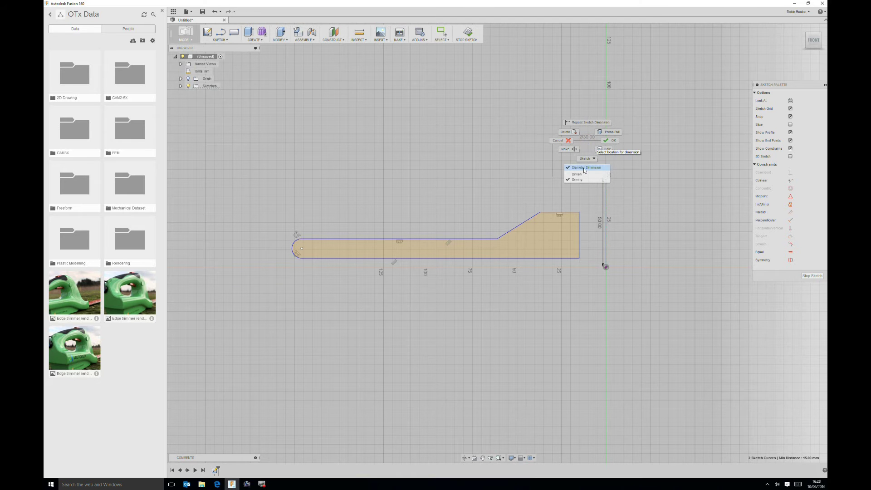
left_click(584, 168)
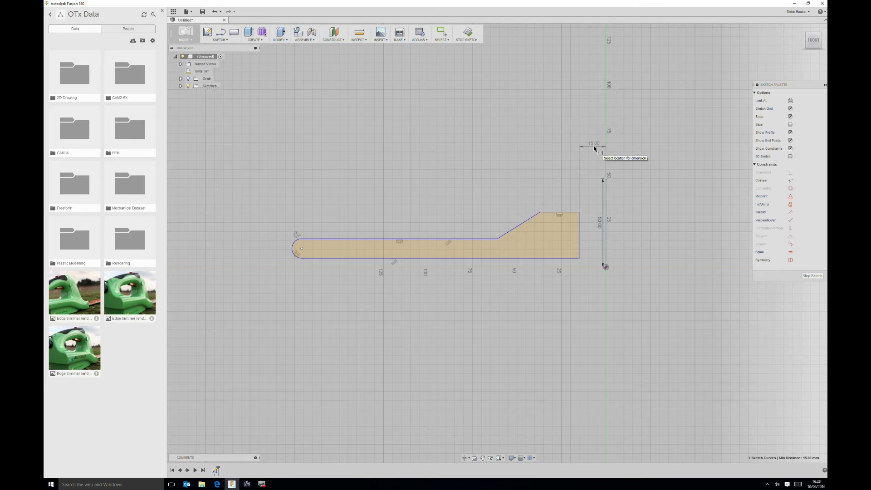
left_click(593, 149)
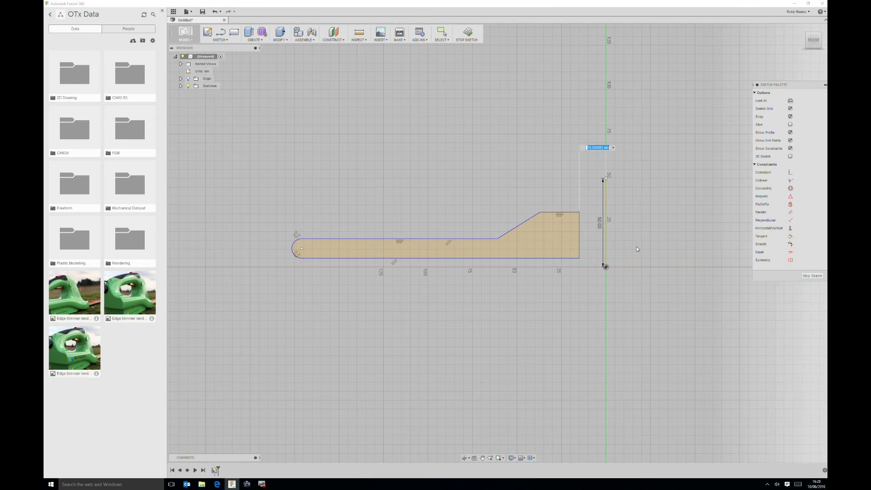
type("15")
key("Return")
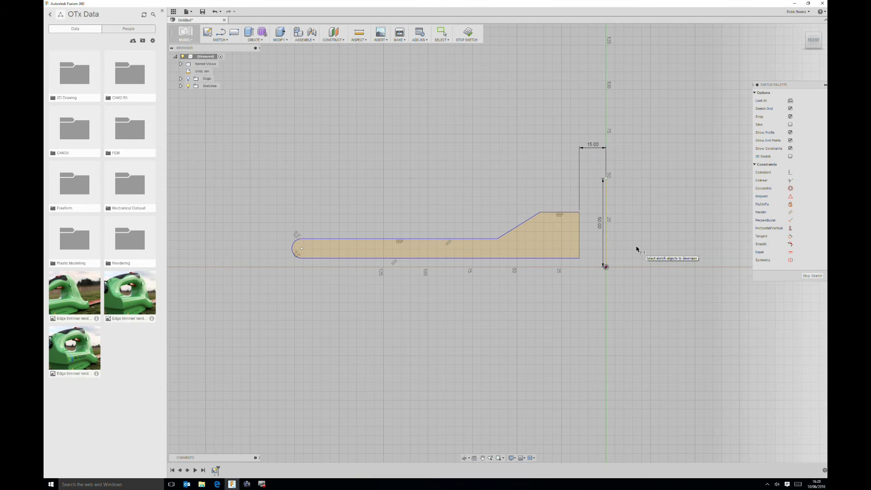
Dimension the slope's upper end point 40 mm from the construction line.
left_click(540, 212)
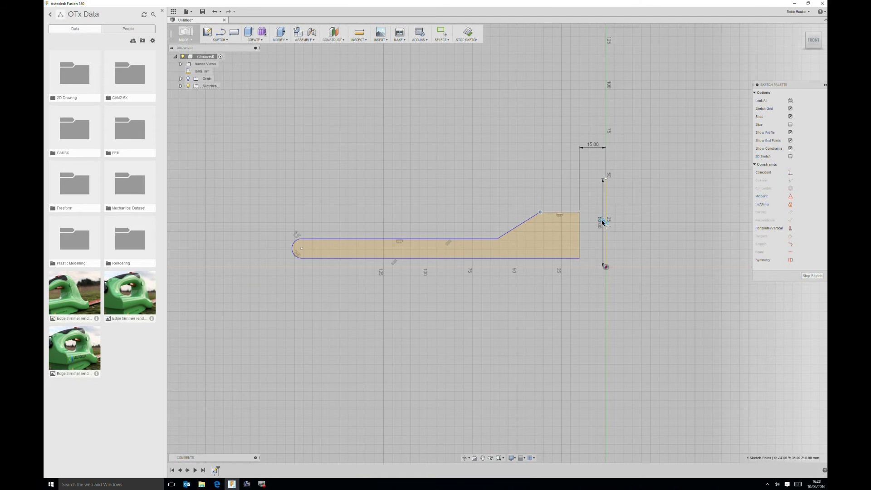
left_click(605, 208)
left_click(589, 102)
type("40")
key("Return")
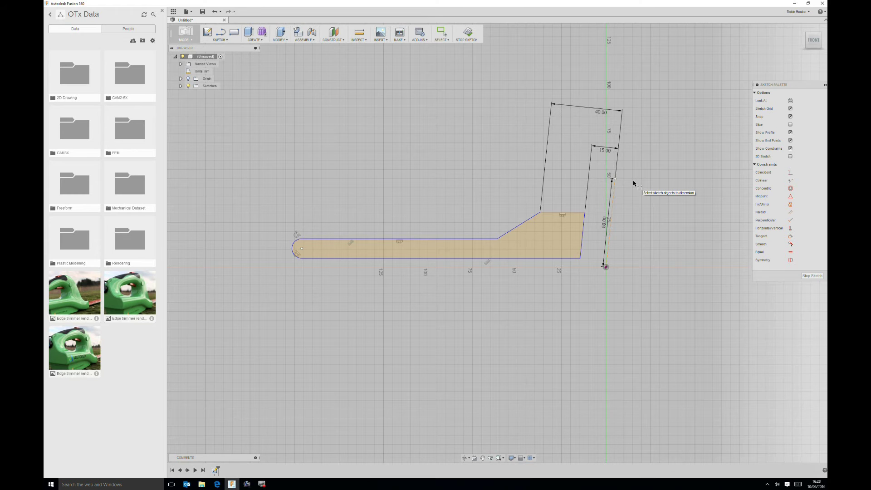
key("Escape")
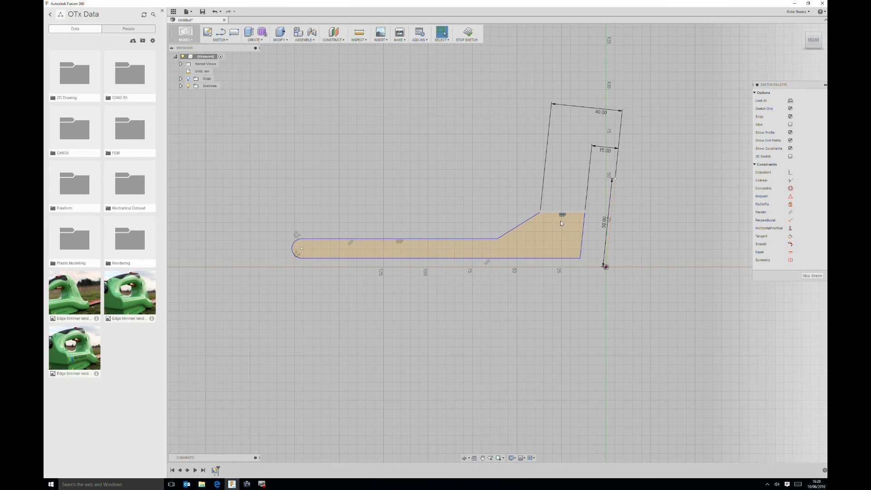
Try the Horizontal/Vertical constraint on the tilted construction line and undo it.
right_click(653, 78)
left_click(634, 187)
left_click(614, 192)
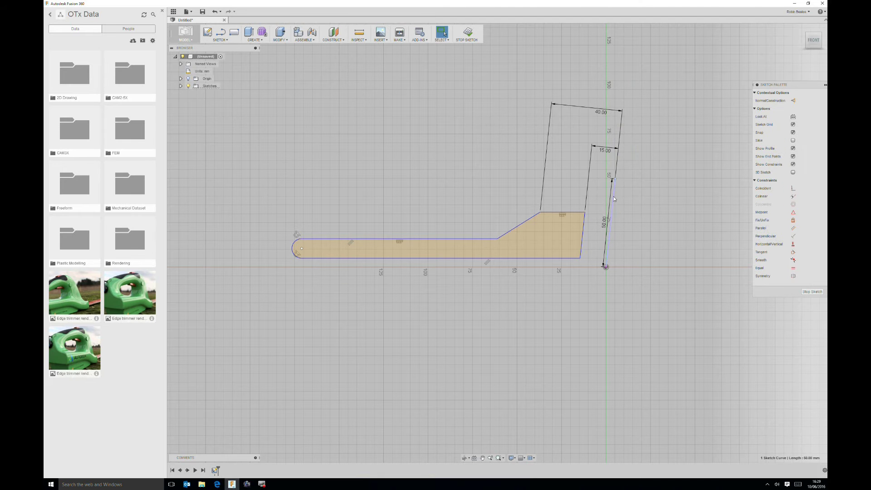
left_click(793, 244)
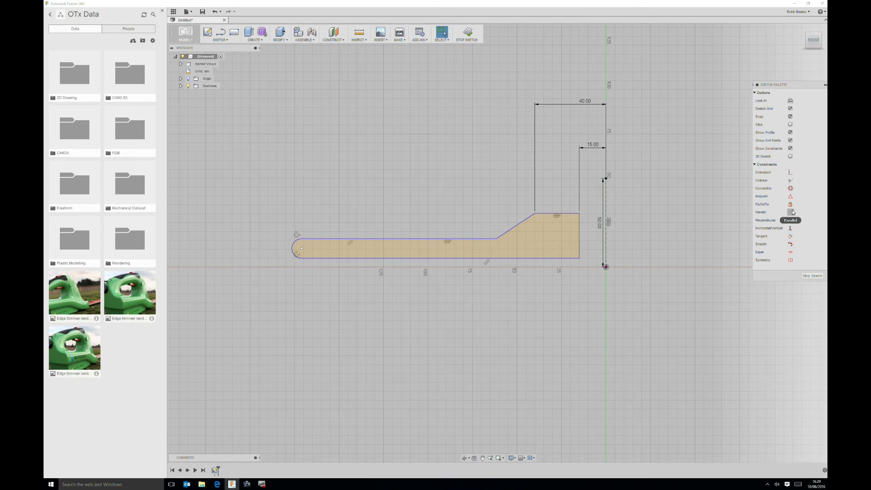
key("ctrl+z")
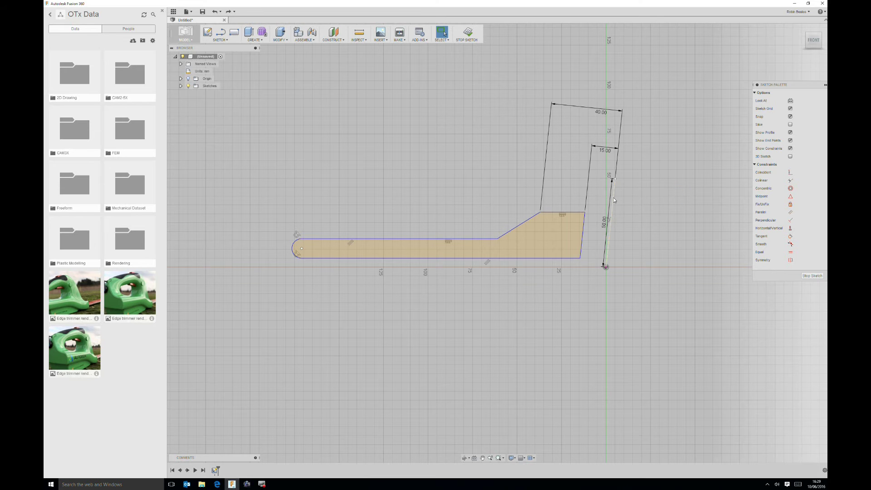
Apply the Horizontal/Vertical constraint to the construction line to make it vertical.
left_click(613, 196)
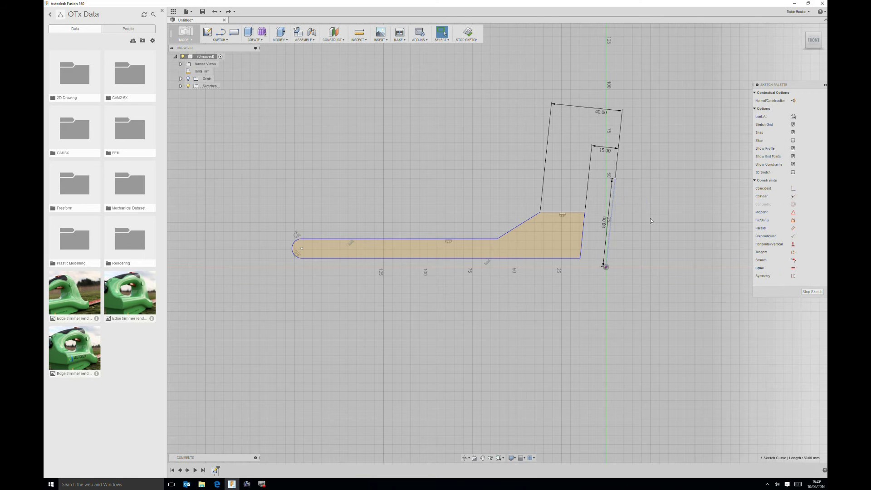
left_click(792, 244)
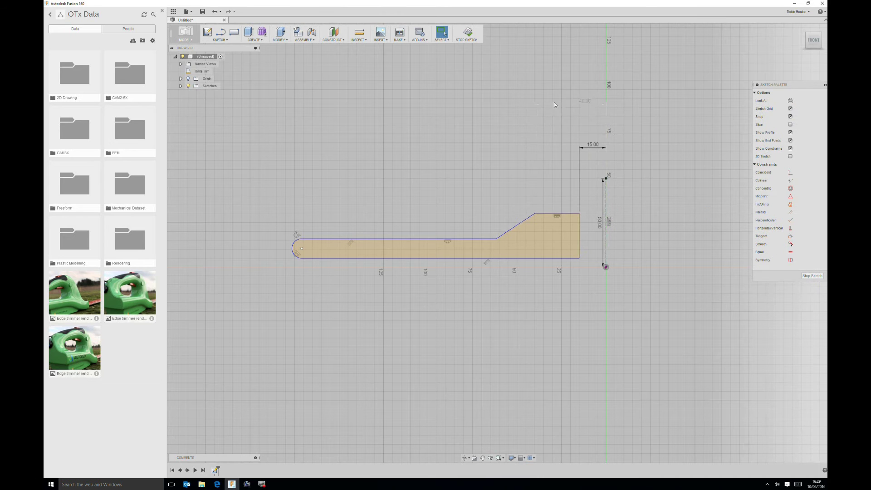
left_click(482, 130)
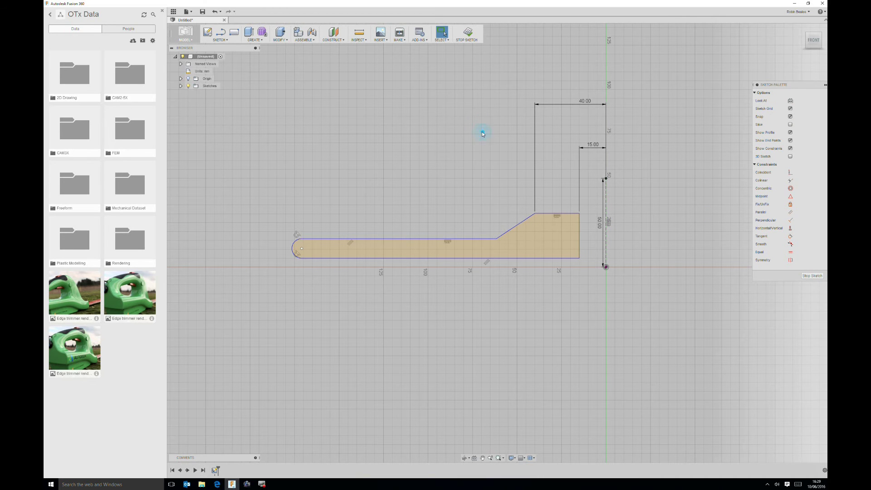
Dimension the slope's lower end point 70 mm from the construction line.
right_click(481, 132)
key("Escape")
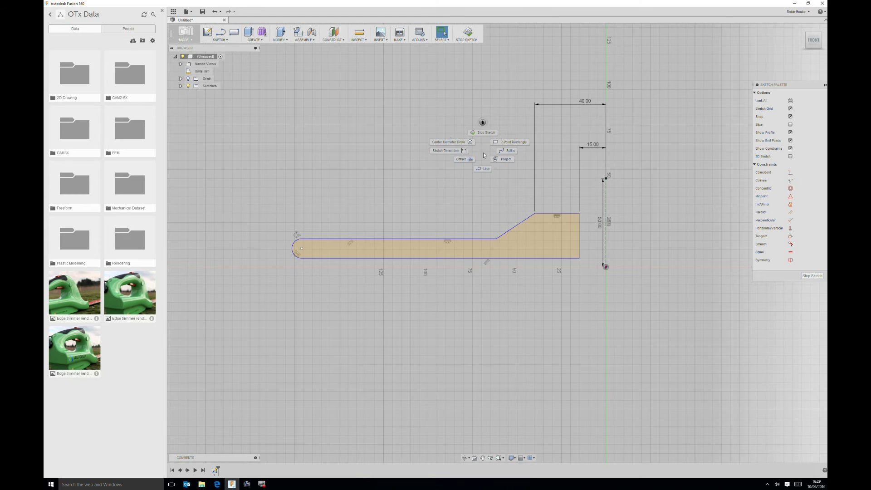
left_click(496, 239)
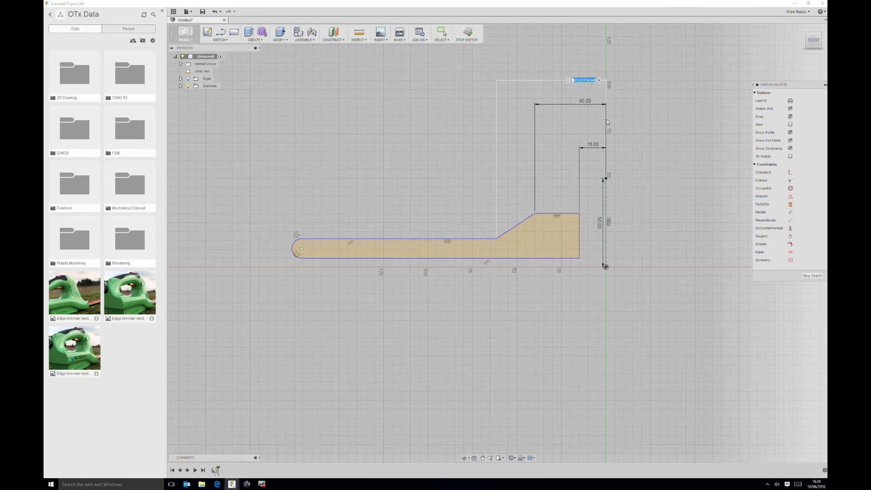
type("70")
key("Return")
Dimension the end arc's centre point 200 mm from the construction line.
left_click(606, 241)
left_click(302, 248)
left_click(443, 373)
type("200")
key("Return")
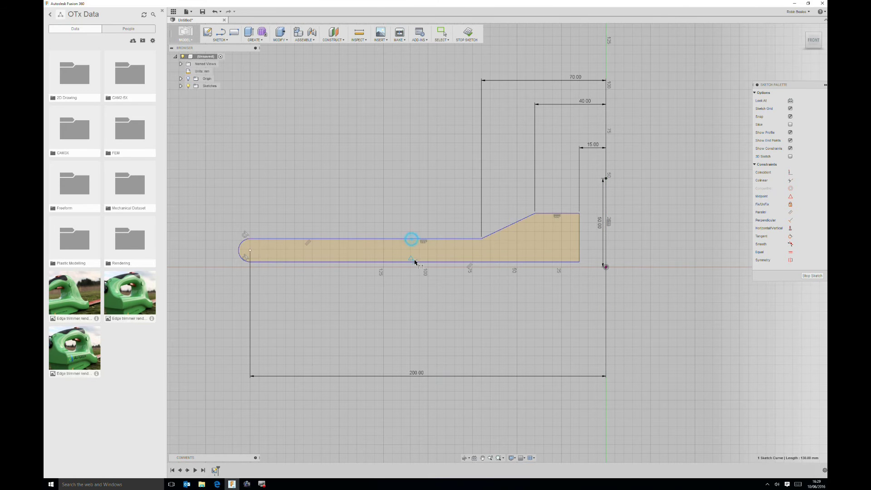
key("Escape")
left_click(398, 253)
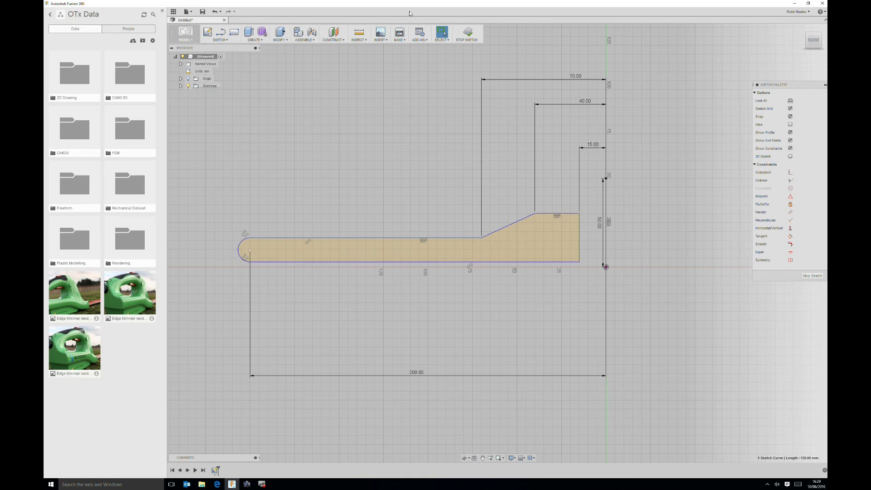
right_click(412, 113)
key("Escape")
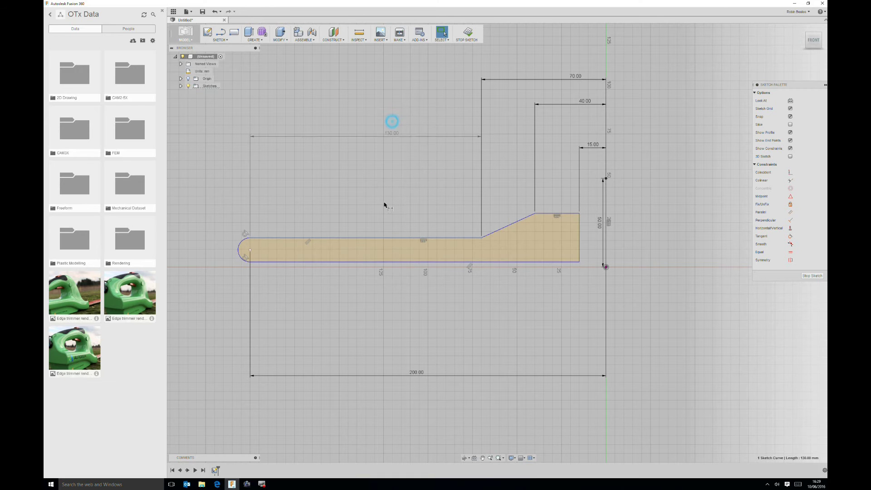
Set the distance between the long upper and lower horizontal lines of the profile to 12.5 mm.
right_click(398, 152)
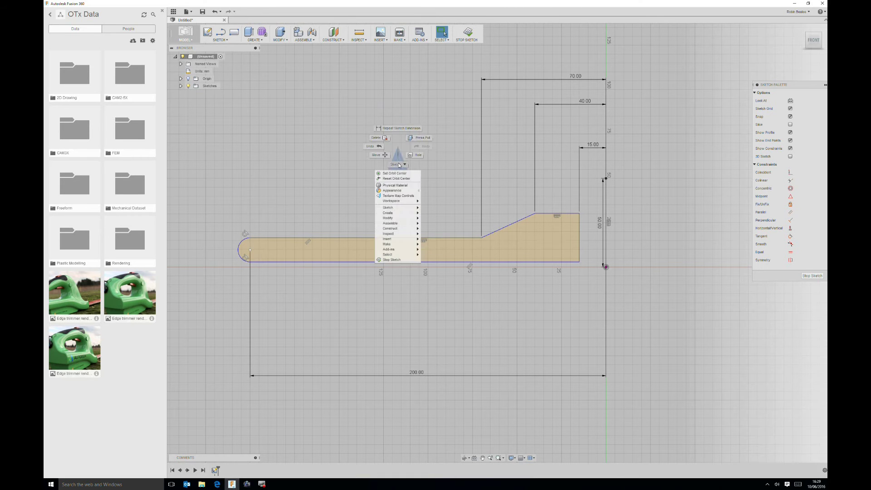
left_click(381, 163)
left_click(398, 237)
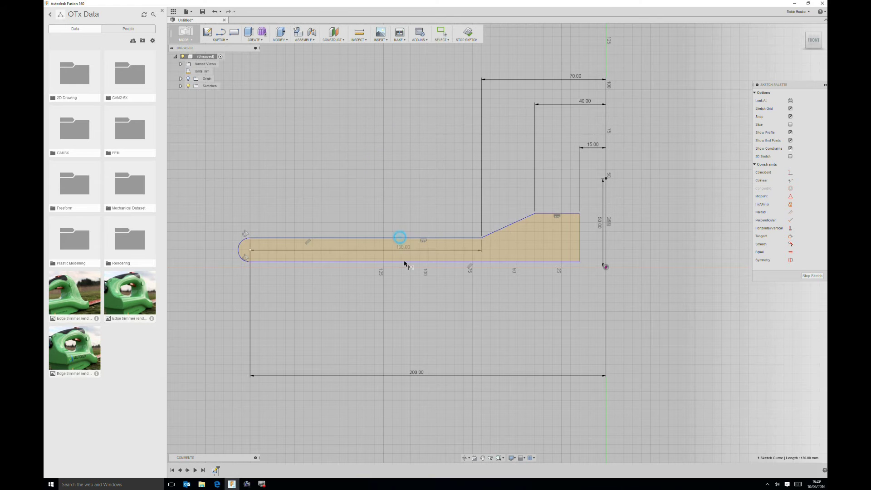
left_click(407, 262)
left_click(401, 250)
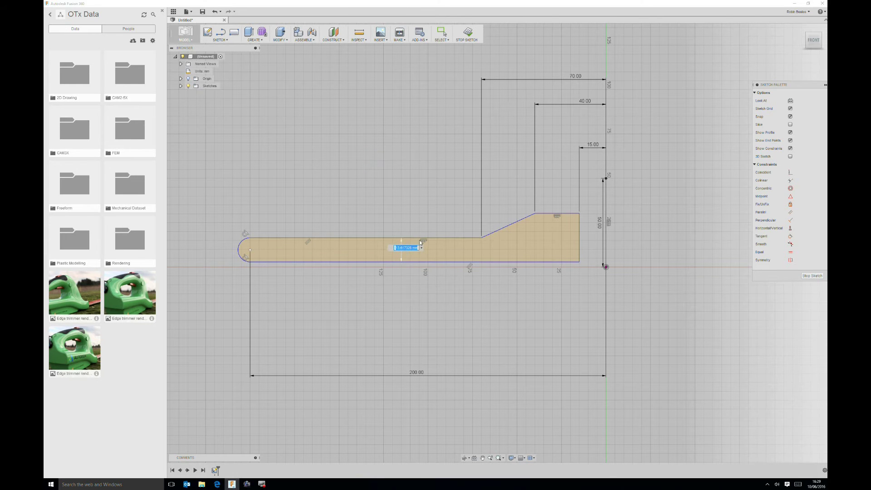
type("12.5")
key("Return")
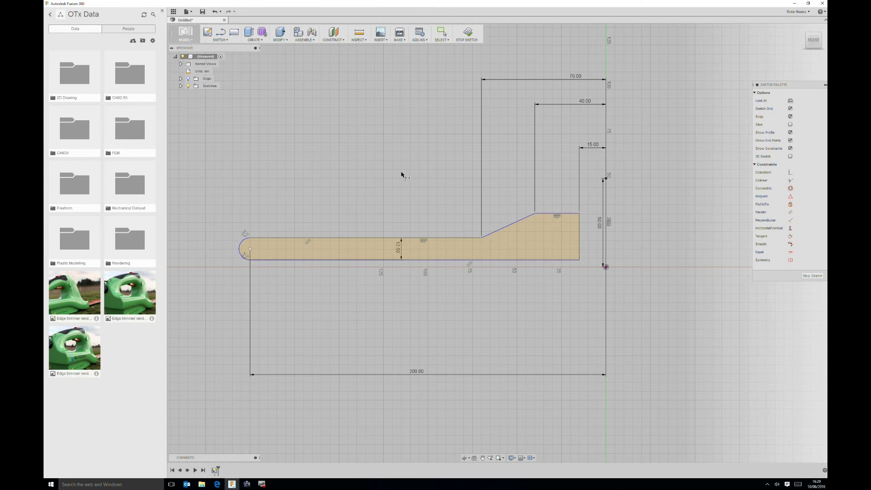
right_click(395, 137)
left_click(396, 137)
left_click(475, 41)
right_click(363, 132)
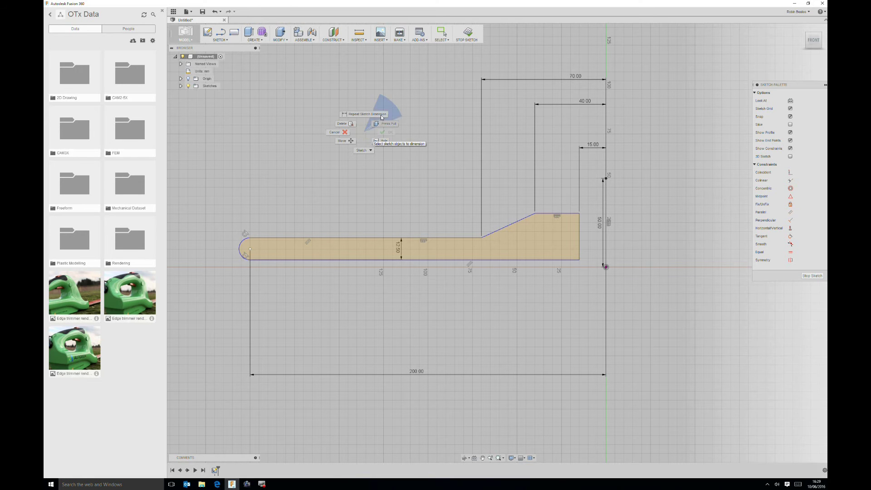
left_click(361, 129)
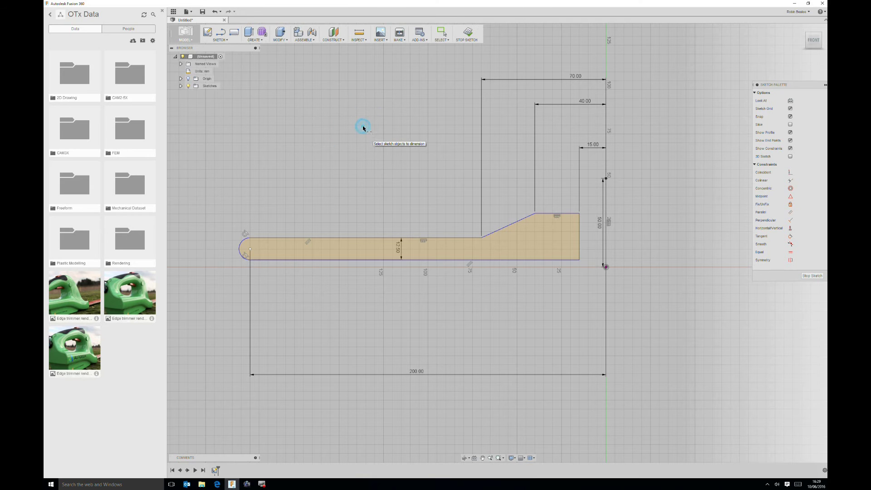
Revolve the closed profile 360 degrees around the vertical construction line as a new body.
left_click(254, 39)
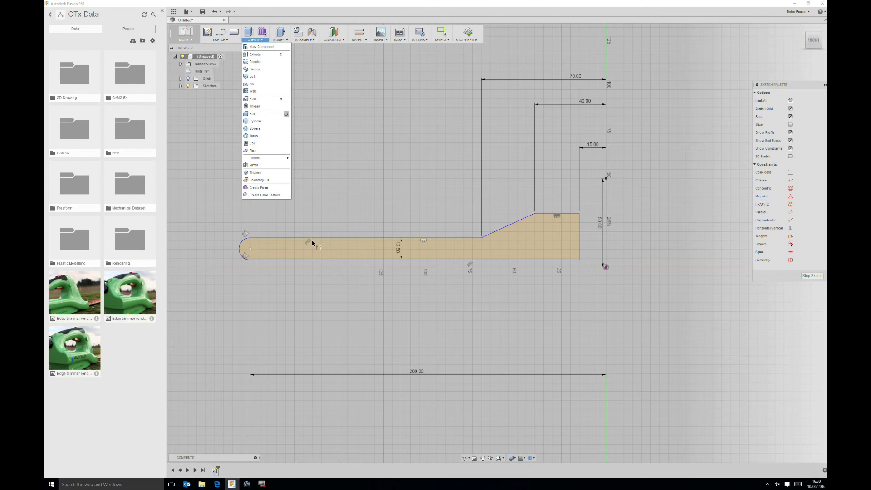
left_click(255, 61)
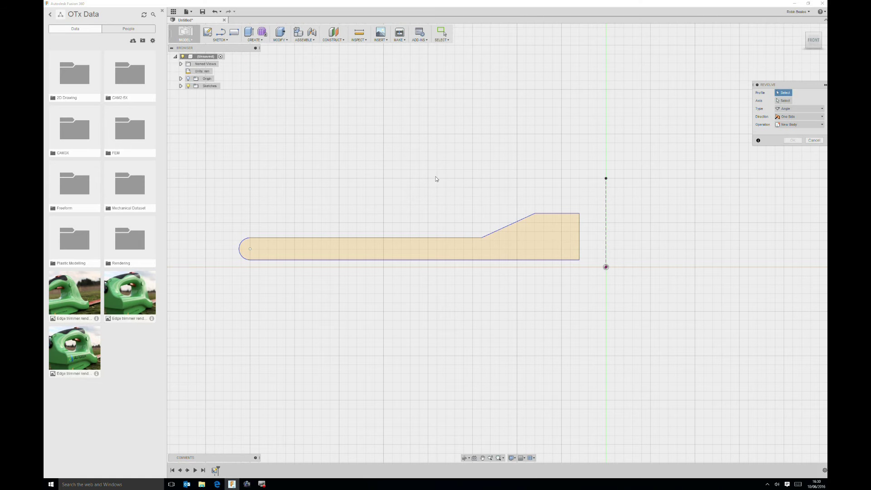
left_click(255, 40)
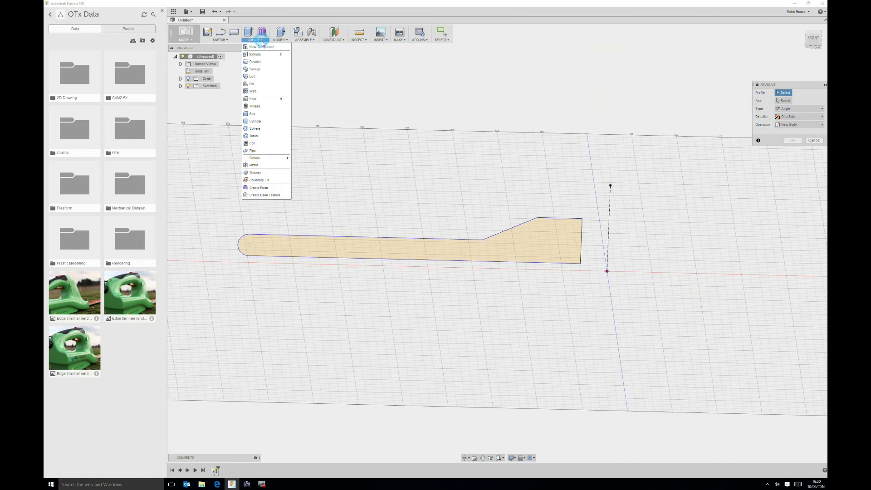
left_click(261, 64)
middle_click_drag(427, 171, 550, 185, "shift")
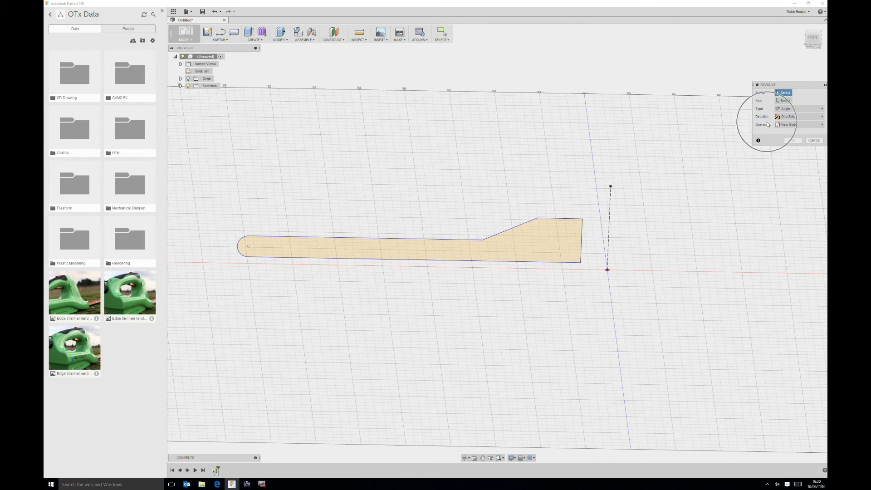
left_click(533, 239)
middle_click_drag(556, 306, 647, 245, "shift")
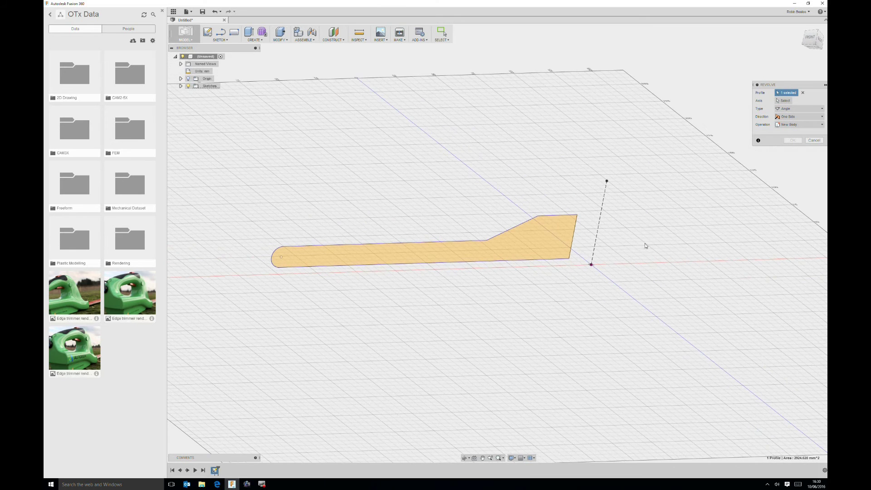
left_click(782, 101)
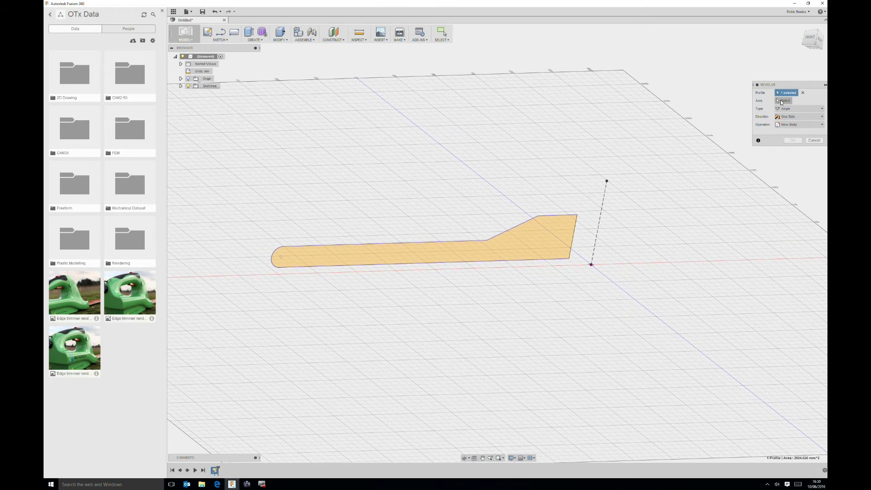
left_click(602, 204)
middle_click_drag(585, 321, 634, 183, "shift")
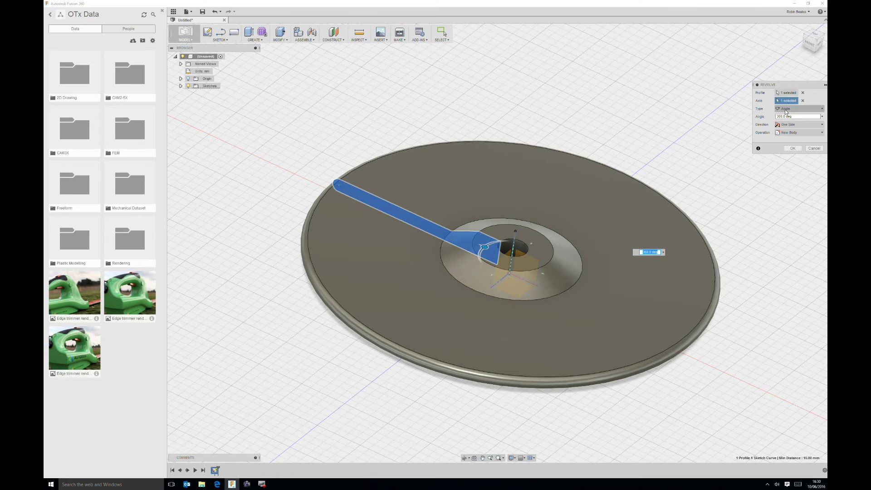
left_click_drag(485, 247, 515, 242)
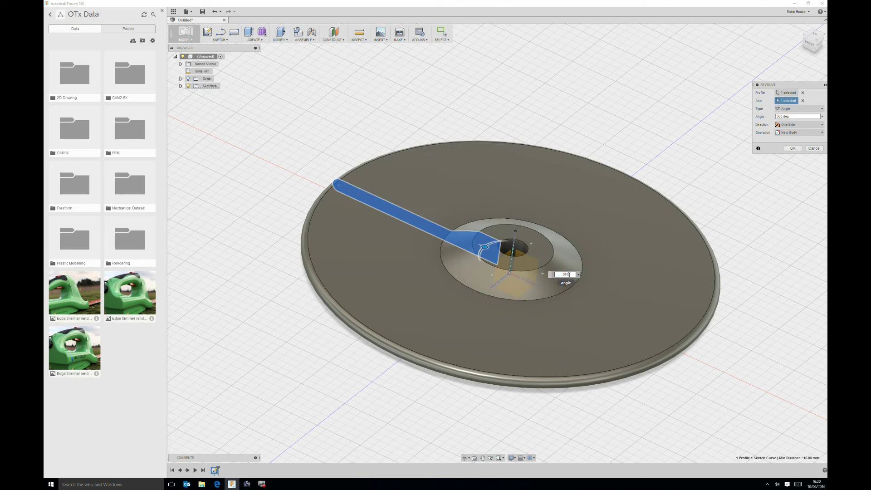
key("Return")
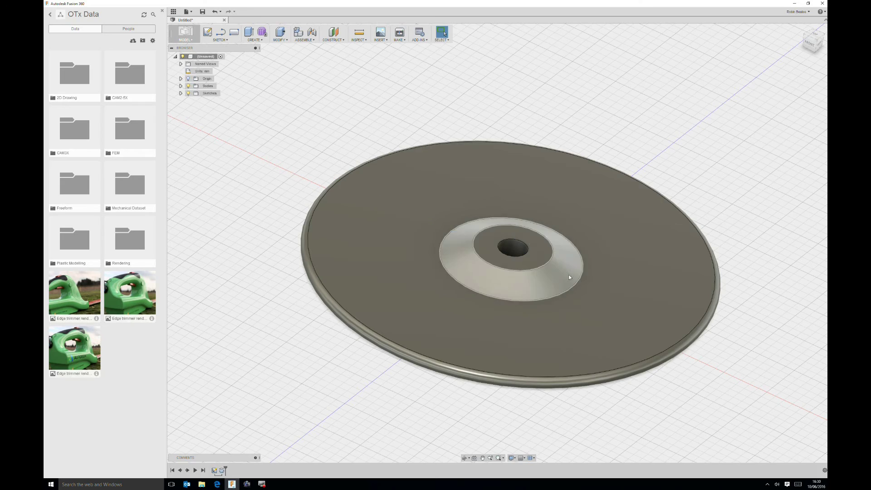
Start a new sketch on the flat ring-shaped face at the top of the disc's hub.
middle_click_drag(540, 133, 345, 88, "shift")
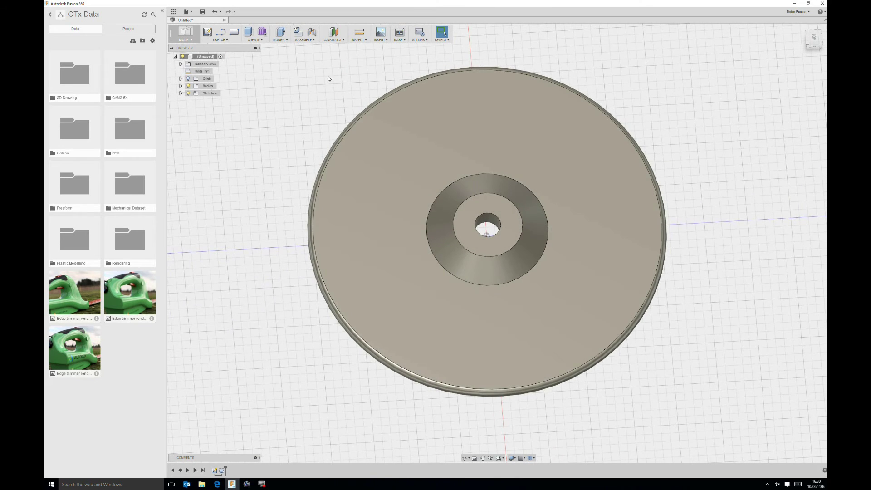
left_click(482, 201)
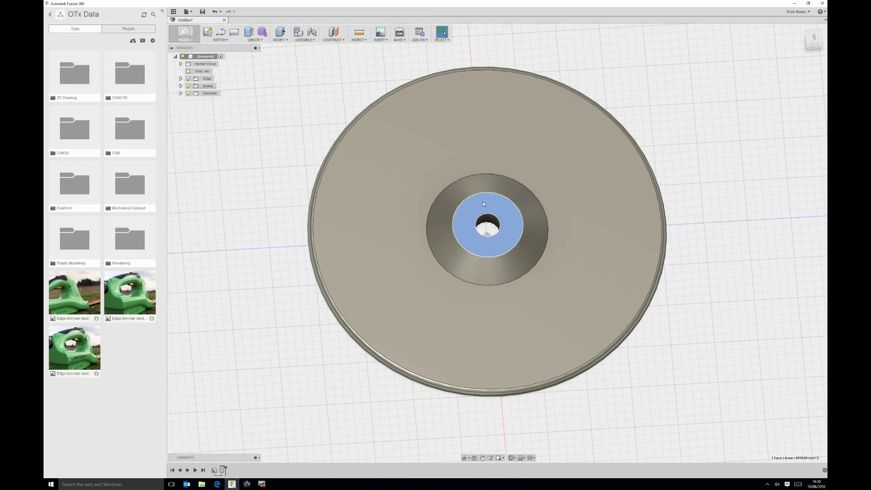
left_click(207, 32)
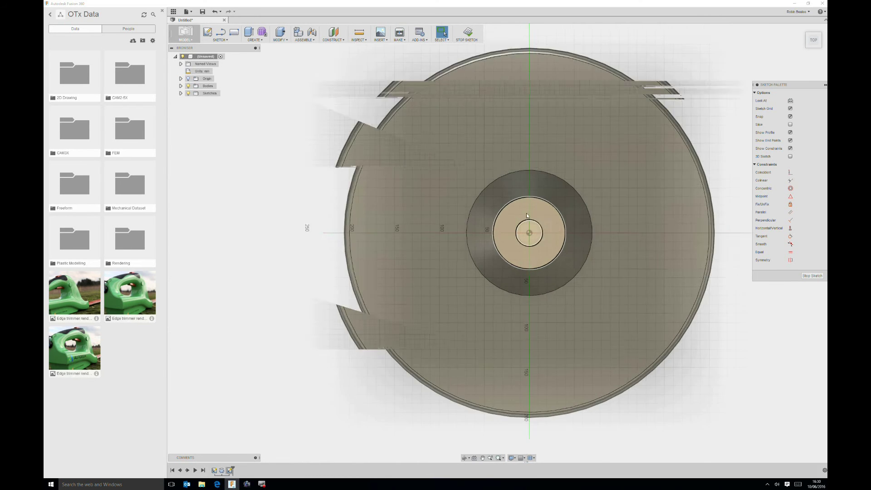
scroll(526, 216, "up", 5)
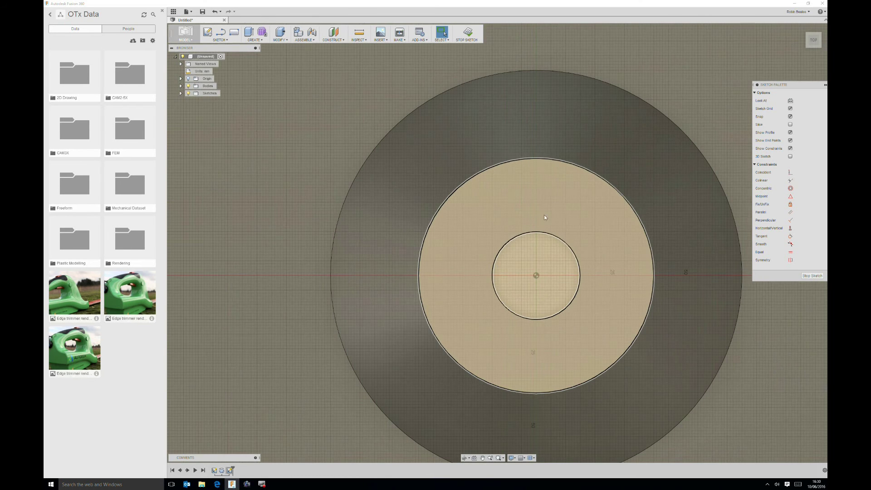
Draw a vertical construction line across the hub face from the bore's edge to the face's outer edge.
left_click(223, 40)
left_click(219, 55)
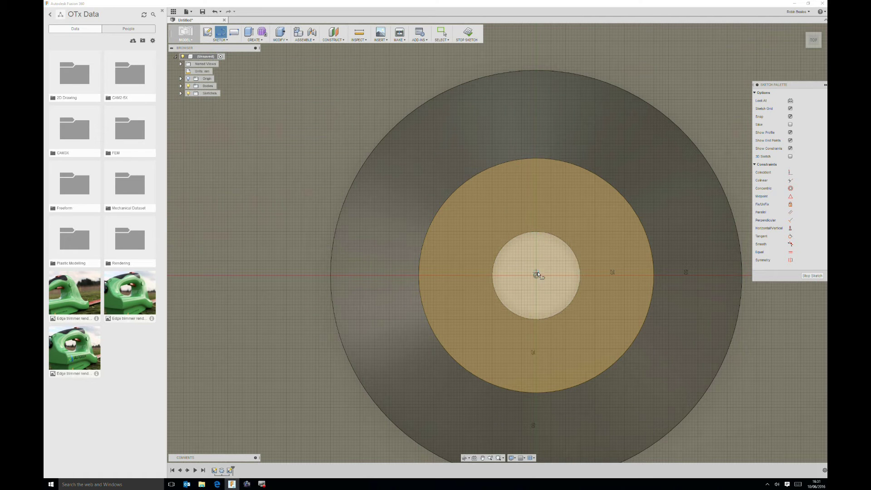
left_click(537, 232)
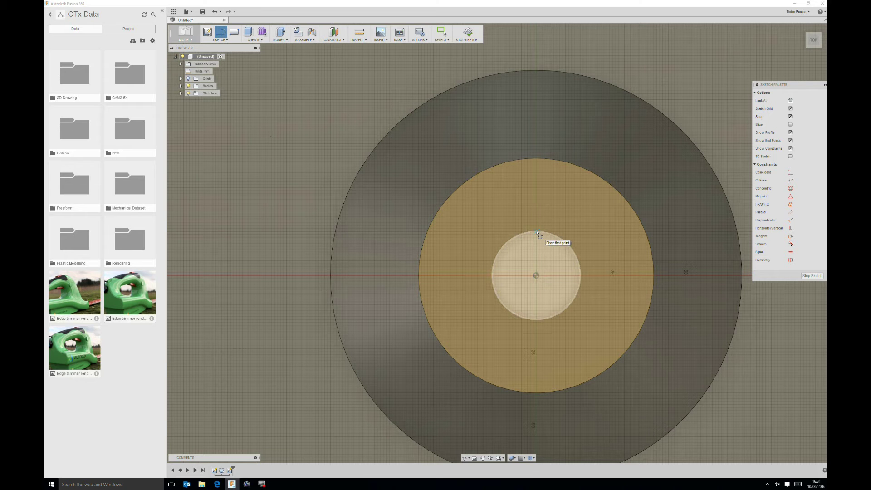
left_click(536, 158)
right_click(532, 110)
left_click(551, 112)
key("Escape")
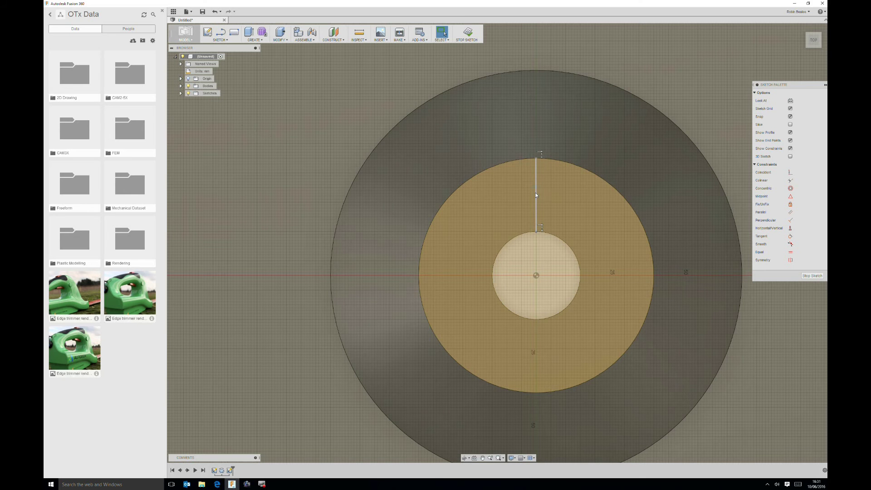
left_click(535, 192)
key("Delete")
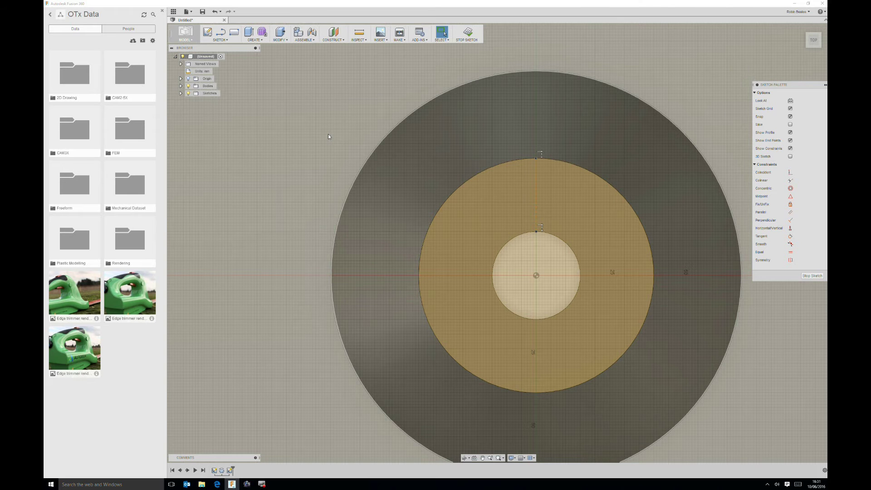
Place a sketch point at the midpoint of the construction line and finish the sketch.
left_click(221, 41)
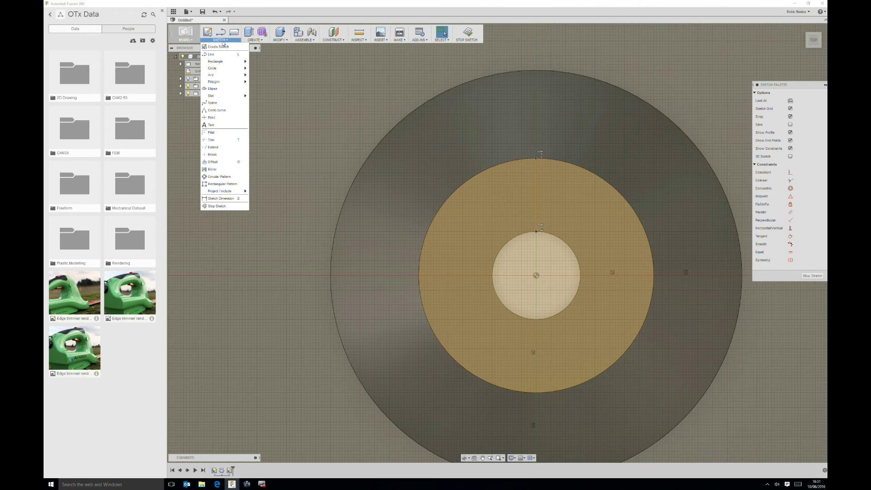
left_click(210, 117)
left_click(536, 195)
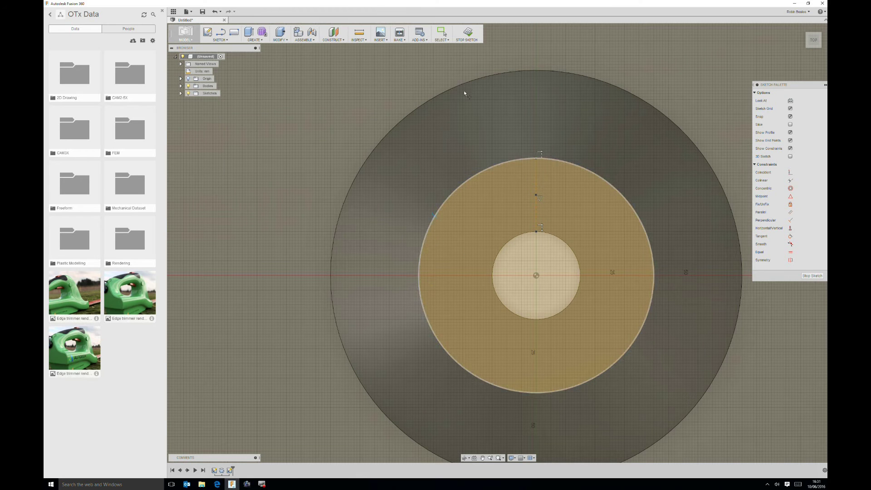
left_click(467, 33)
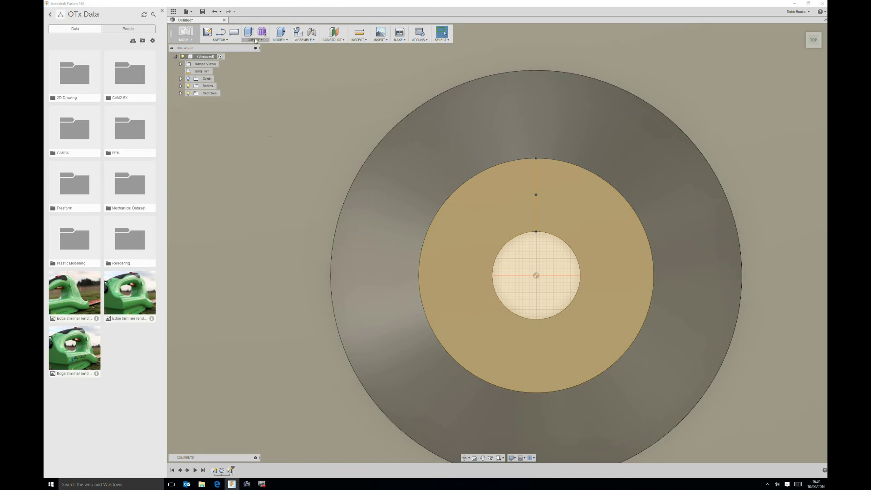
Start a hole on the sketch point in the hub face and set its type to Counterbore.
left_click(254, 40)
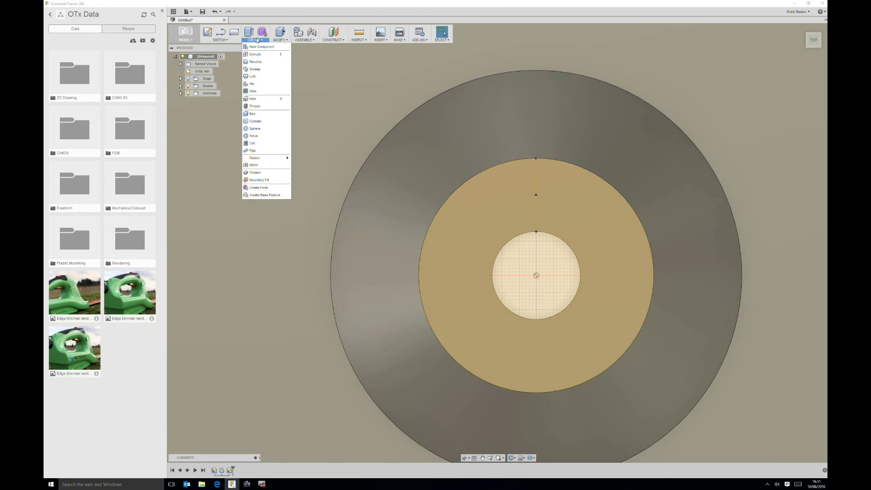
left_click(254, 98)
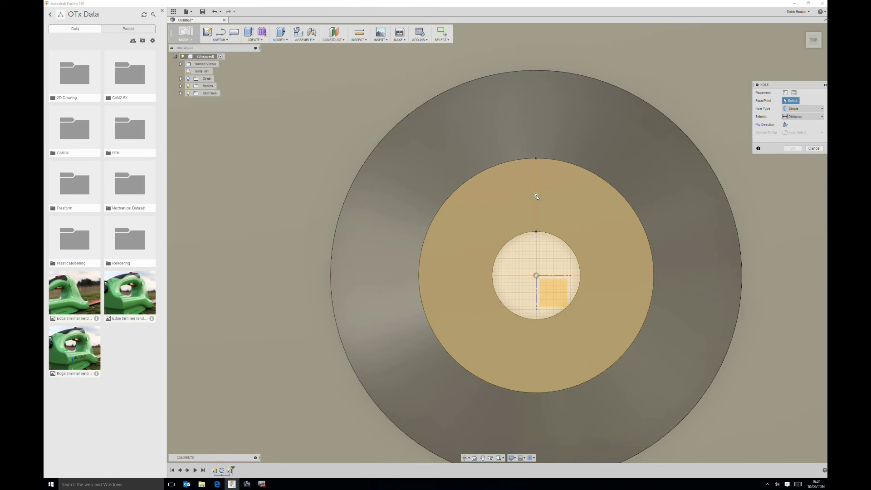
left_click(536, 195)
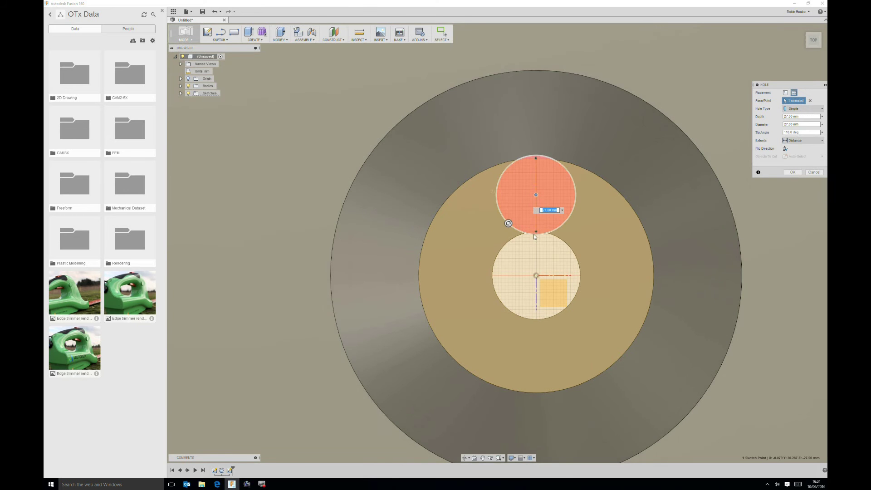
mouse_move(535, 237)
middle_mouse_down("shift")
mouse_move(535, 252)
mouse_move(532, 234)
mouse_move(537, 241)
middle_mouse_up("shift")
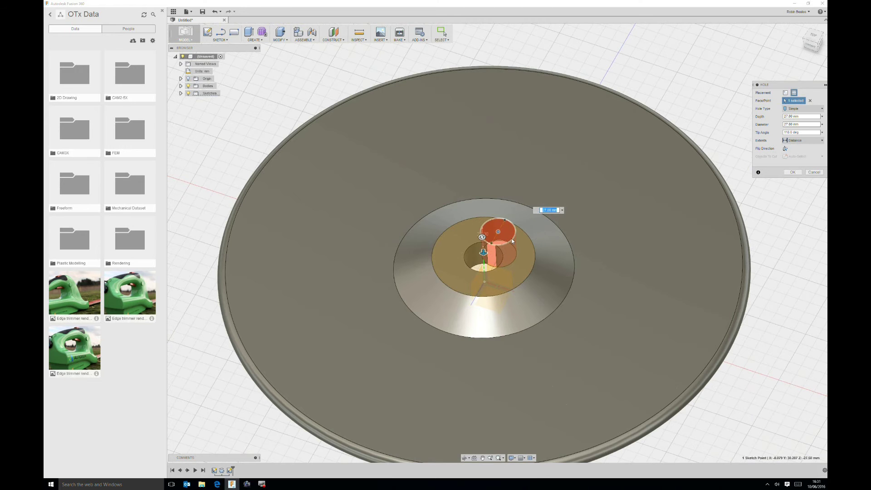
left_click(821, 108)
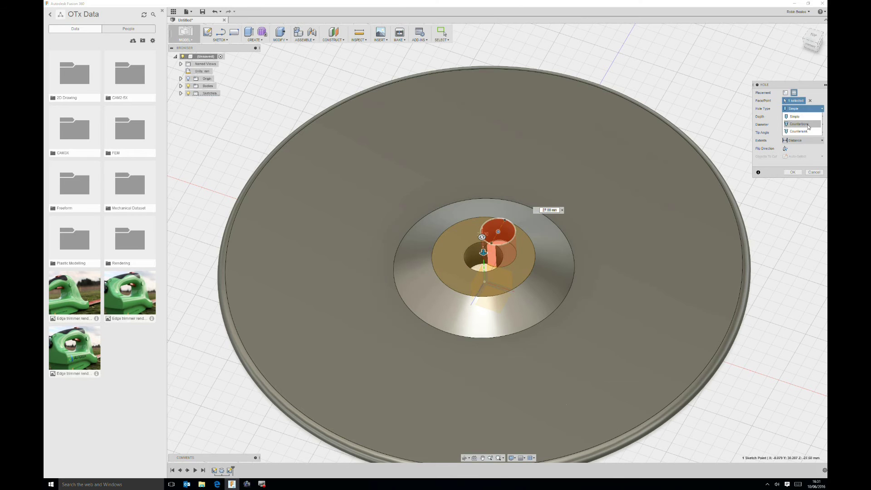
left_click(806, 124)
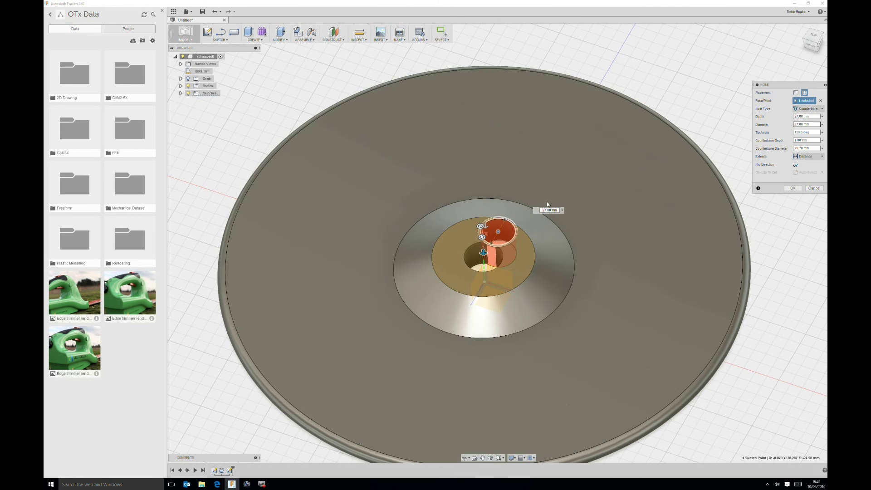
Set the counterbore hole's diameter to 15 mm.
mouse_move(479, 226)
left_mouse_down()
mouse_move(498, 237)
mouse_move(494, 230)
left_mouse_up()
left_click(808, 116)
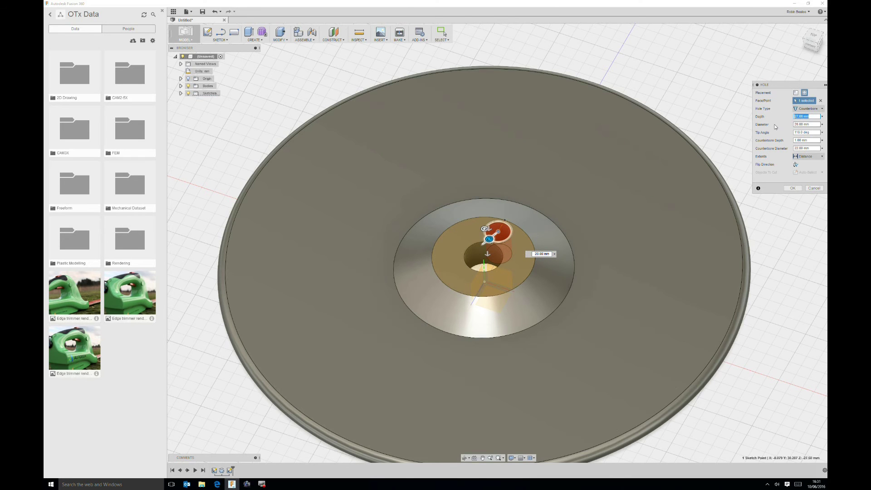
left_click(822, 117)
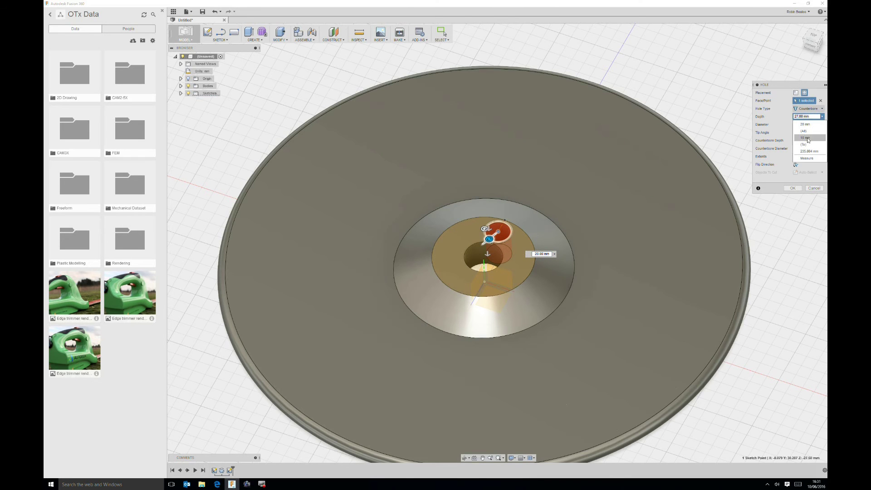
left_click(822, 117)
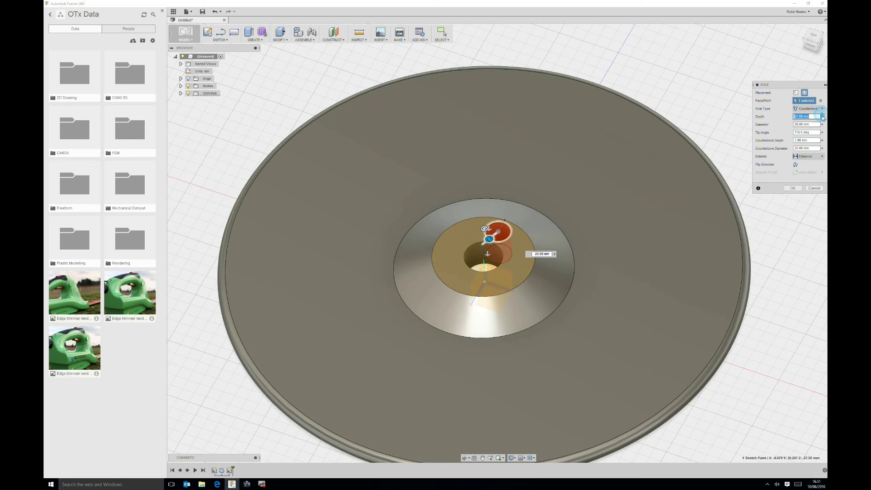
left_click(822, 117)
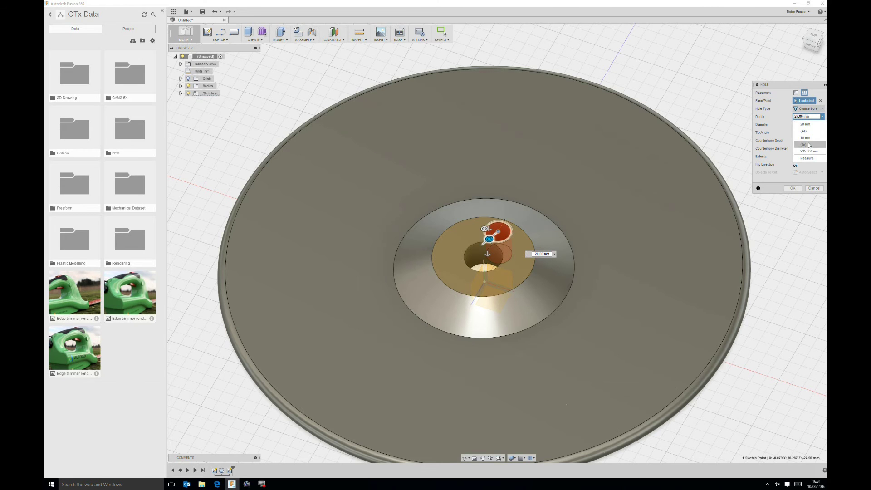
left_click(810, 127)
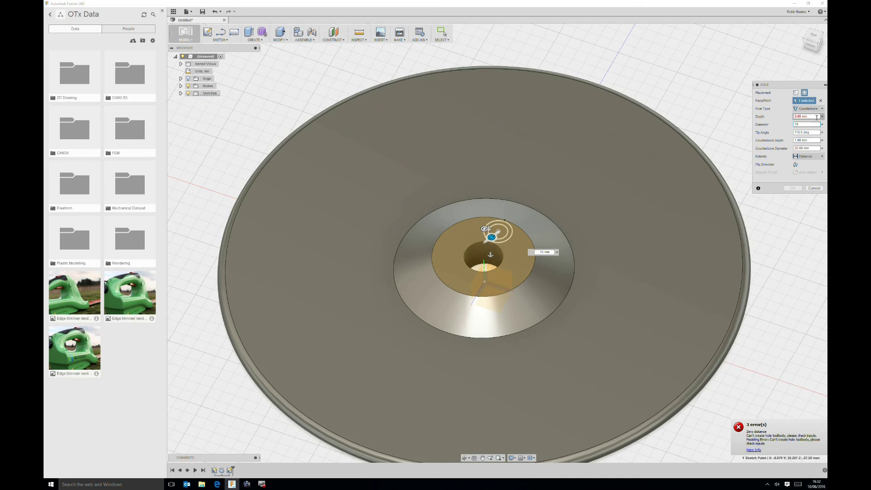
Try to use All as the hole's depth value.
left_click(812, 132)
left_click(811, 140)
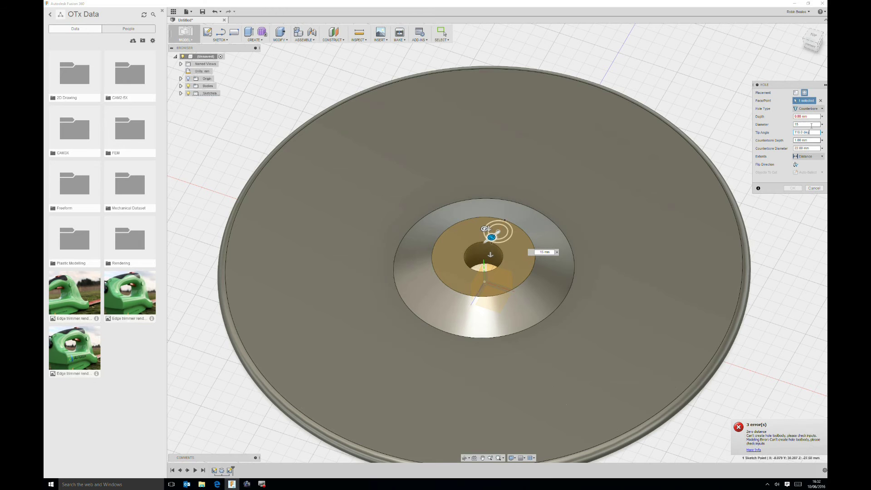
left_click(823, 119)
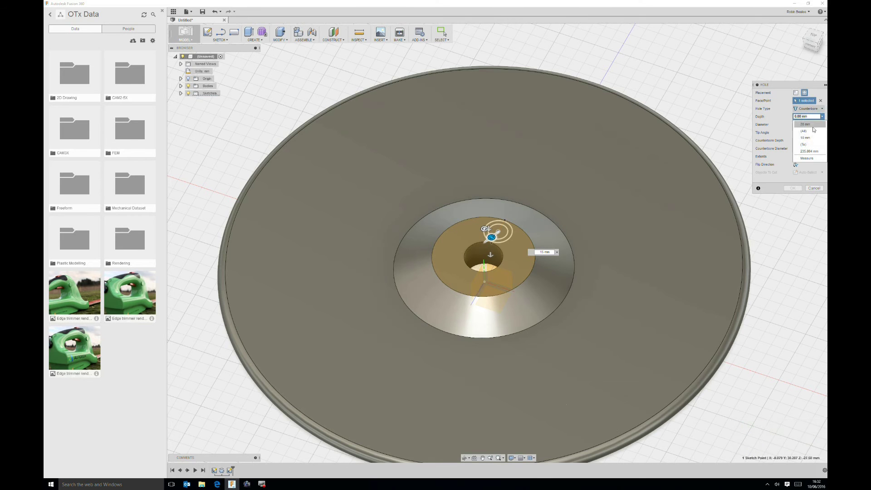
left_click(814, 118)
Enter the hole's counterbore depth and set its counterbore diameter to 20 mm.
key("Tab")
key("Tab")
key("Tab")
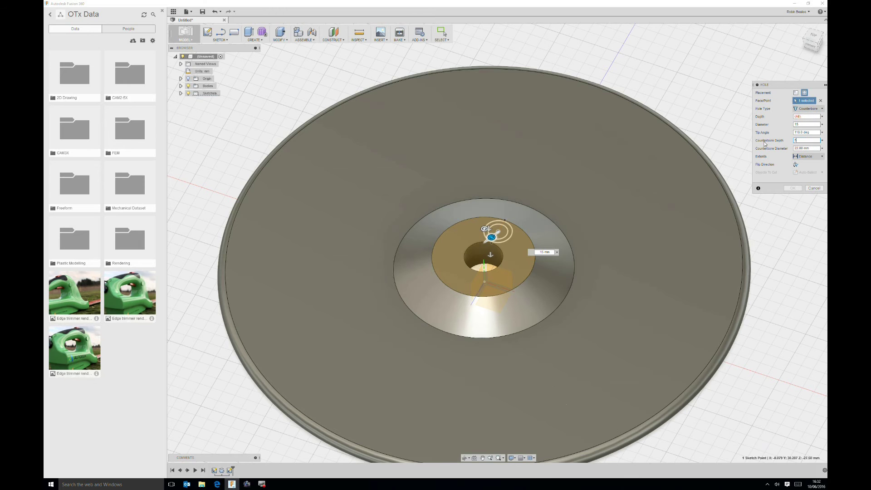
left_click(794, 148)
double_click(794, 147)
type("20")
Set the counterbore hole's extent to All and create the hole in the hub.
left_click(808, 156)
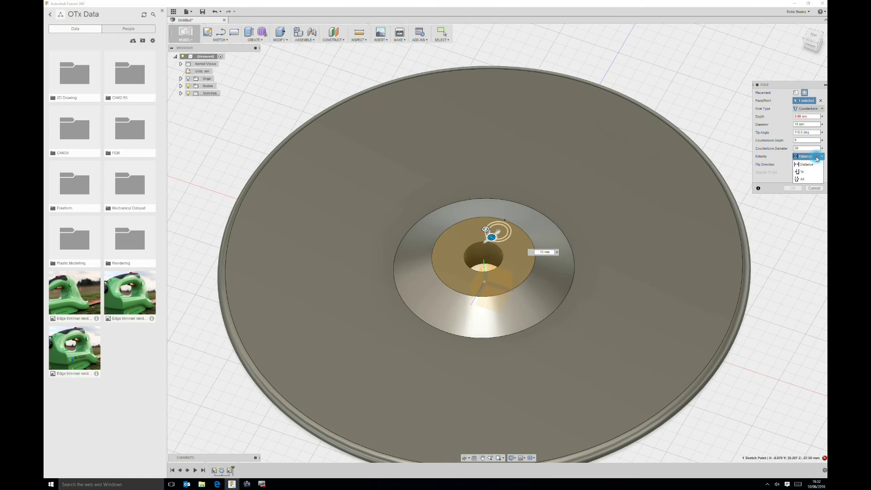
left_click(803, 179)
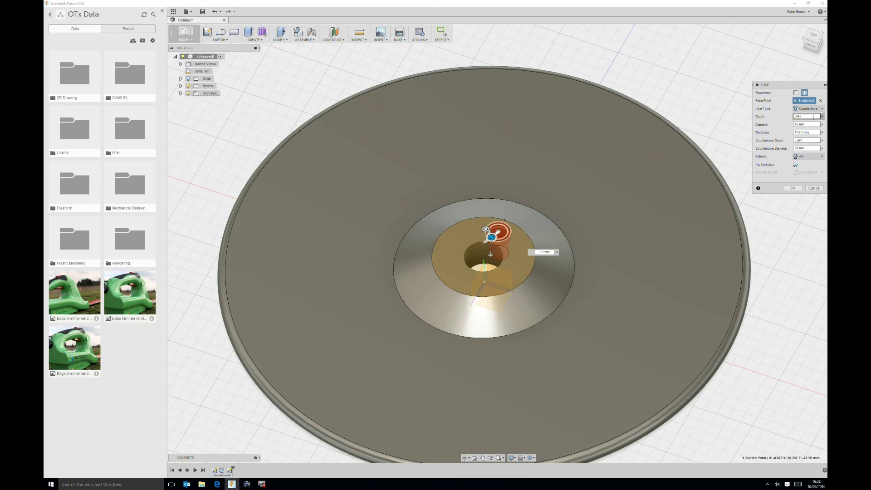
left_click(792, 188)
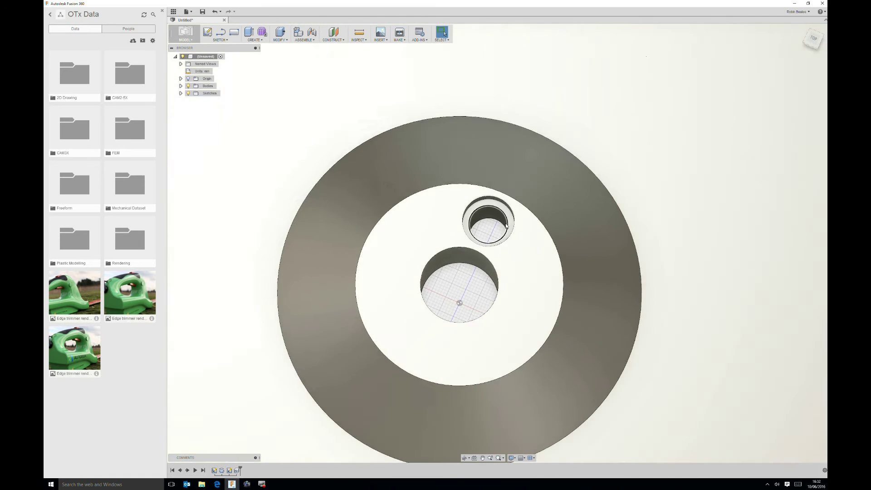
scroll(490, 236, "down", 2)
scroll(491, 238, "up", 3)
scroll(491, 243, "down", 1)
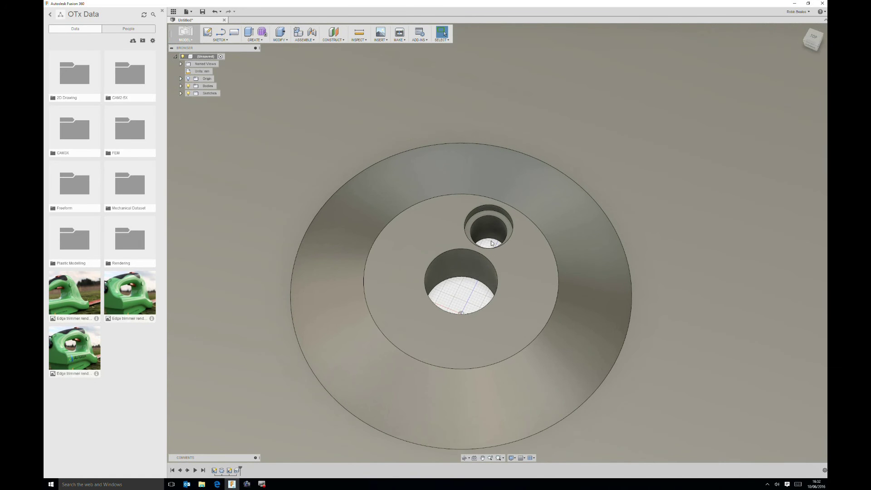
scroll(492, 243, "down", 3)
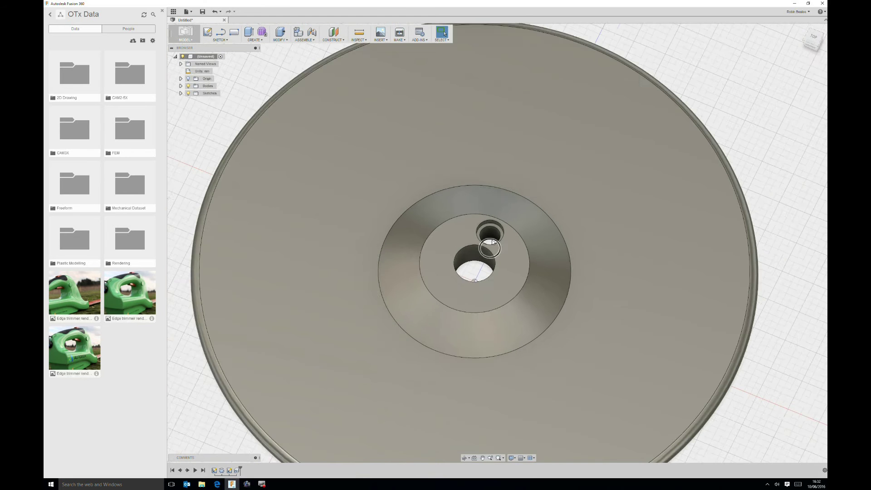
scroll(445, 182, "down", 1)
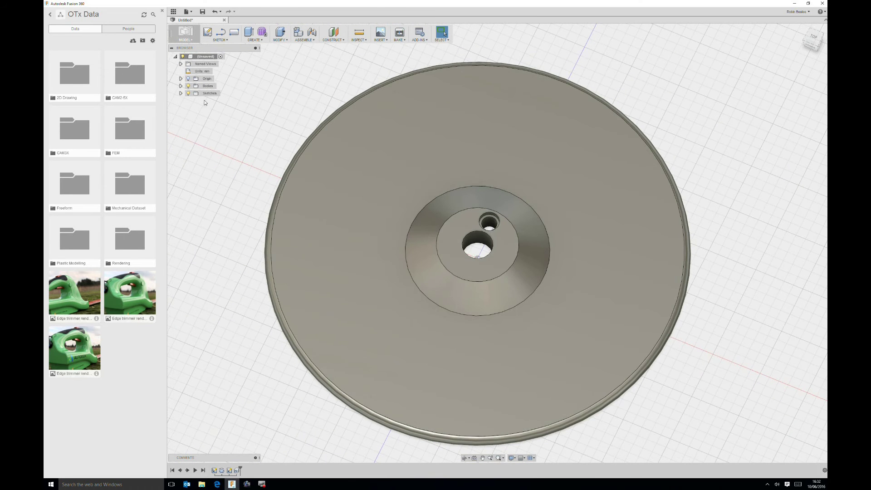
Roll the timeline back before the counterbore hole and forward again, and review the hole feature's settings.
left_click(180, 93)
left_click(180, 93)
left_click(181, 86)
left_click(181, 86)
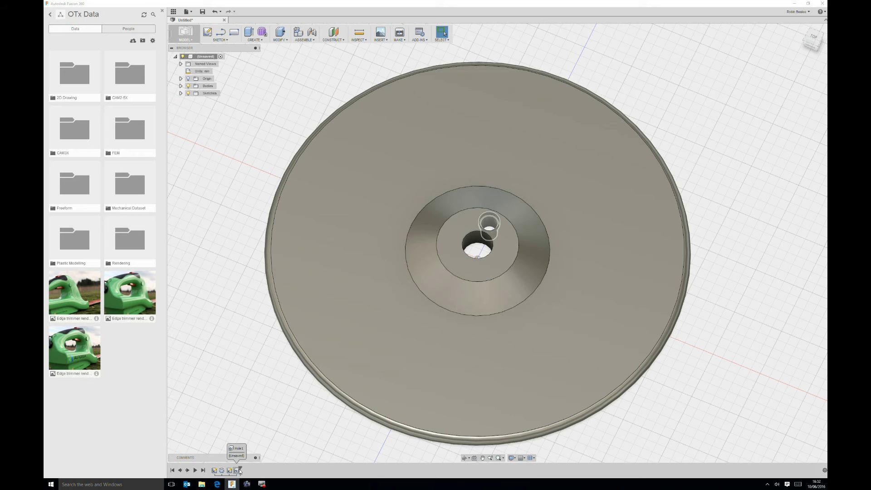
left_click_drag(239, 470, 233, 469)
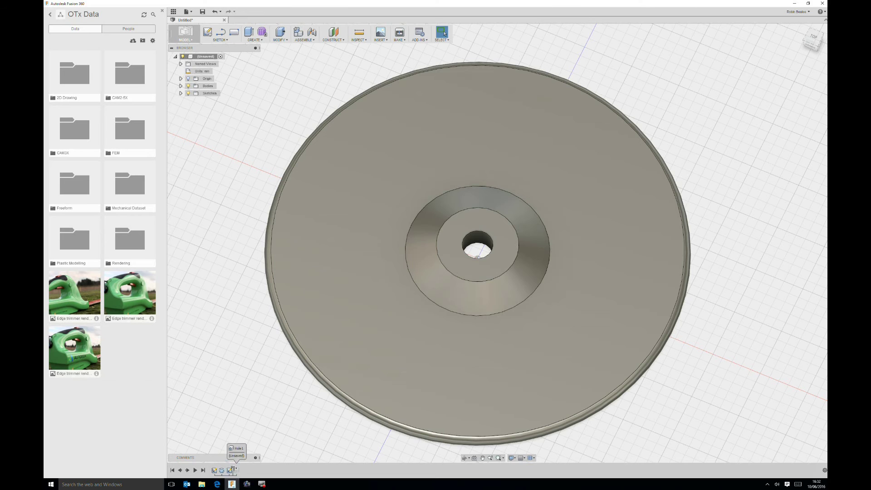
left_click_drag(233, 469, 240, 468)
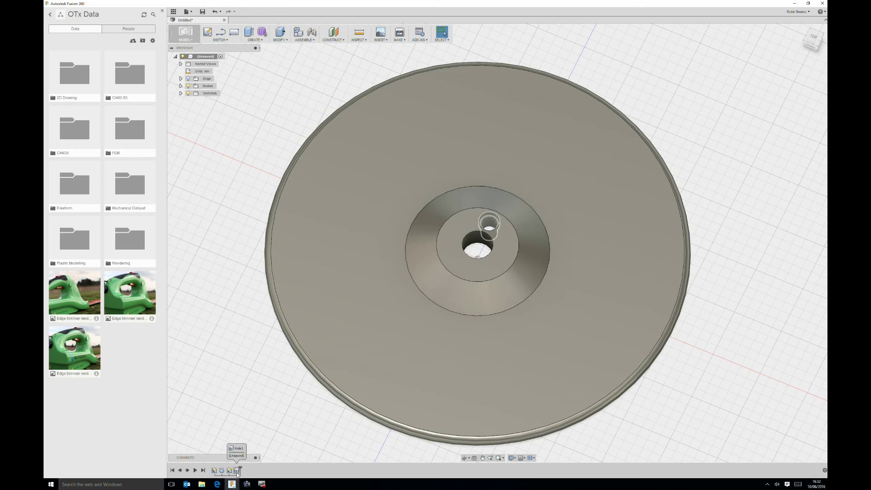
double_click(237, 472)
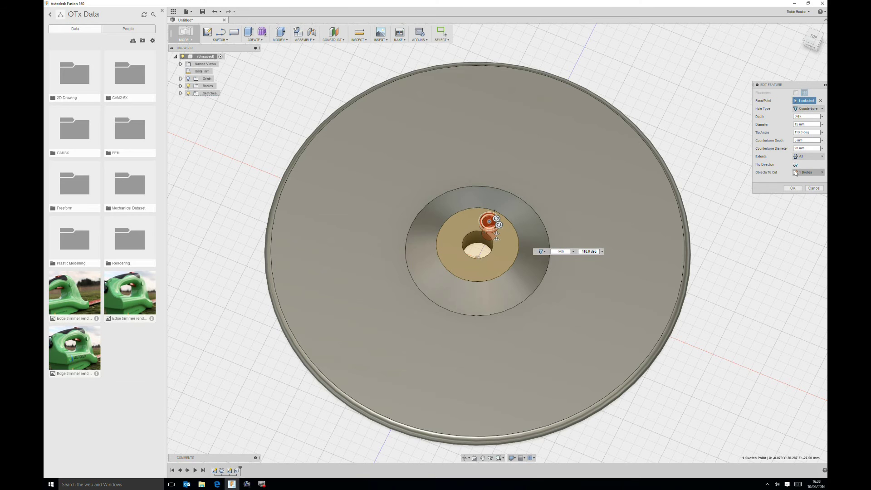
left_click(793, 188)
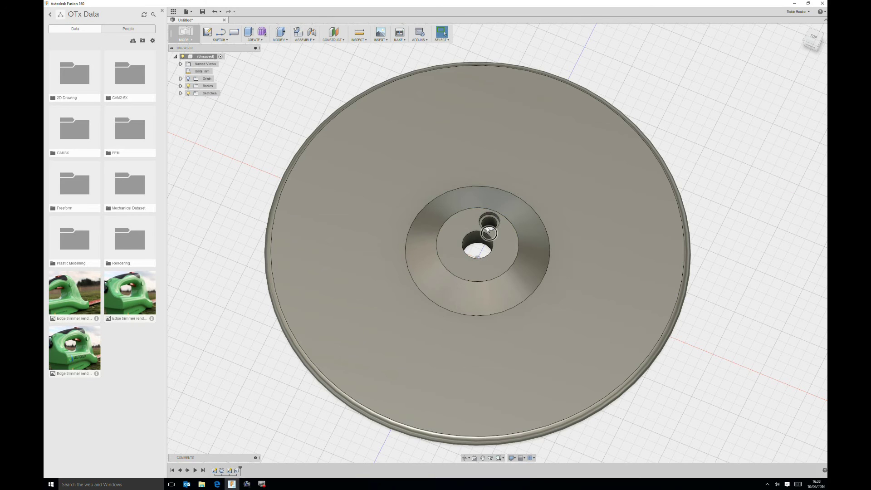
Add a full-length, right-hand ISO Metric profile thread to the inner cylindrical face of the counterbore hole.
left_click(259, 40)
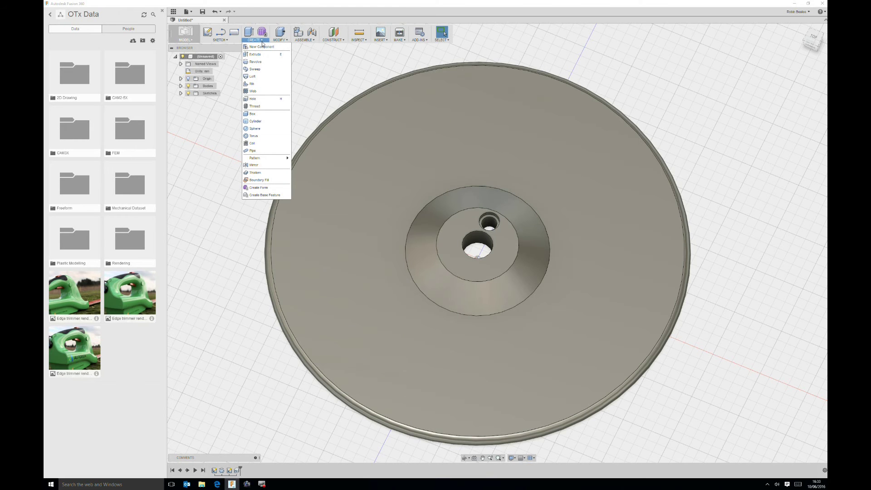
left_click(255, 106)
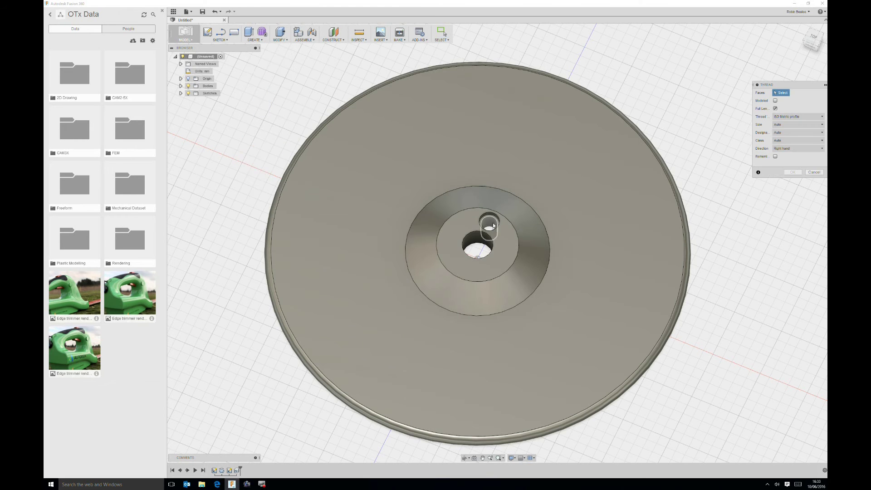
left_click(494, 226)
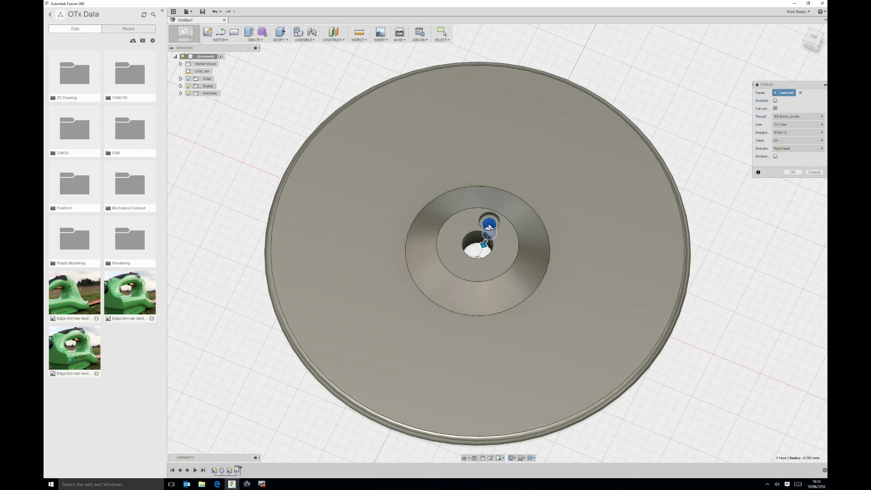
scroll(489, 227, "up", 5)
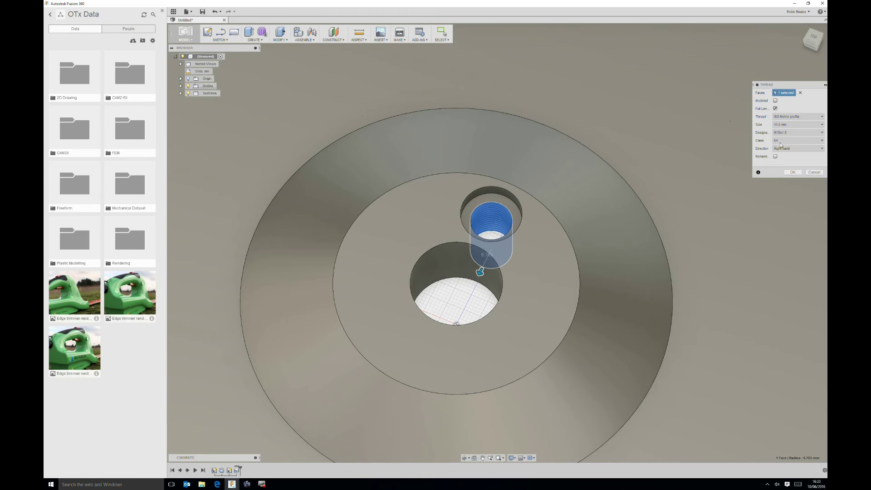
left_click(791, 172)
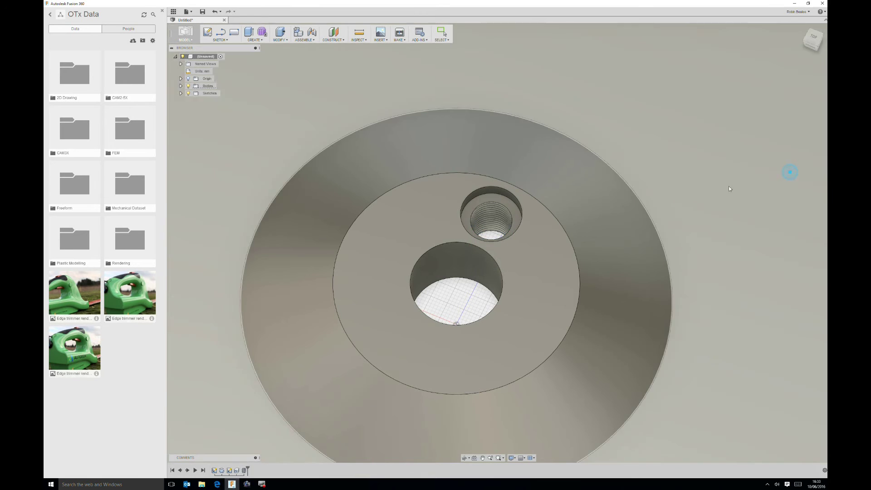
scroll(510, 220, "down", 3)
scroll(505, 222, "down", 3)
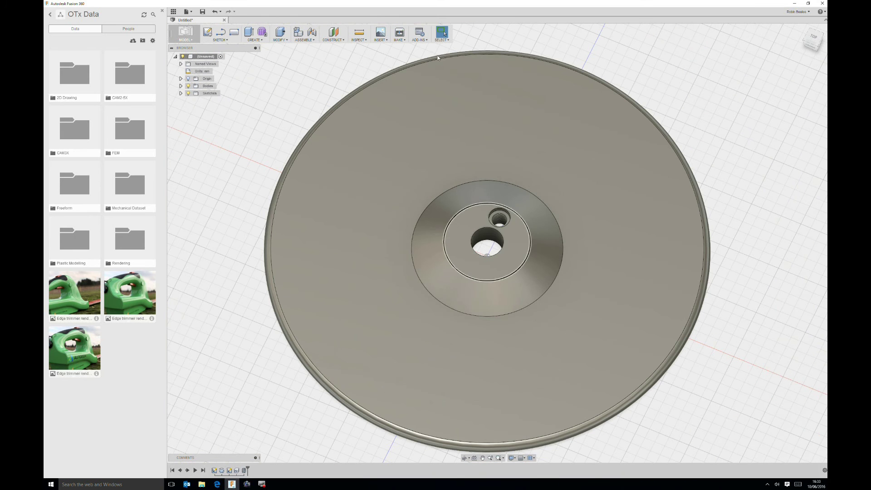
Measure the position of the vertex at the threaded counterbore hole.
key("i")
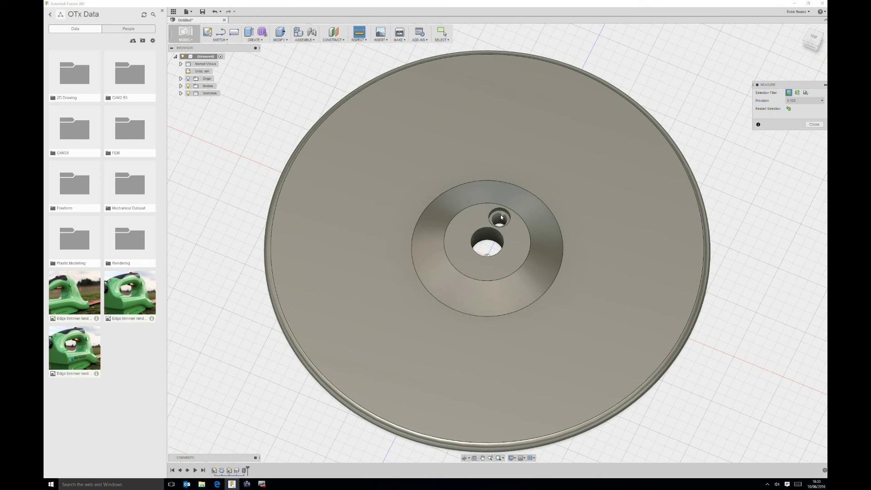
left_click(501, 220)
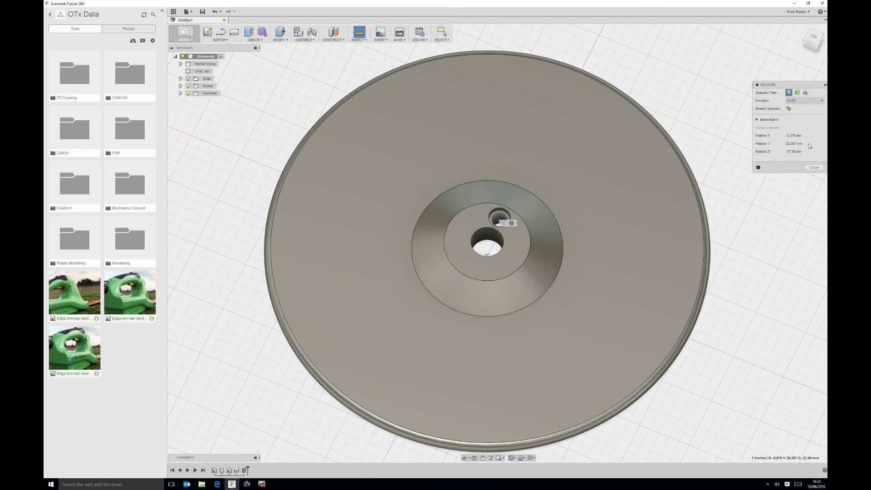
left_click(813, 167)
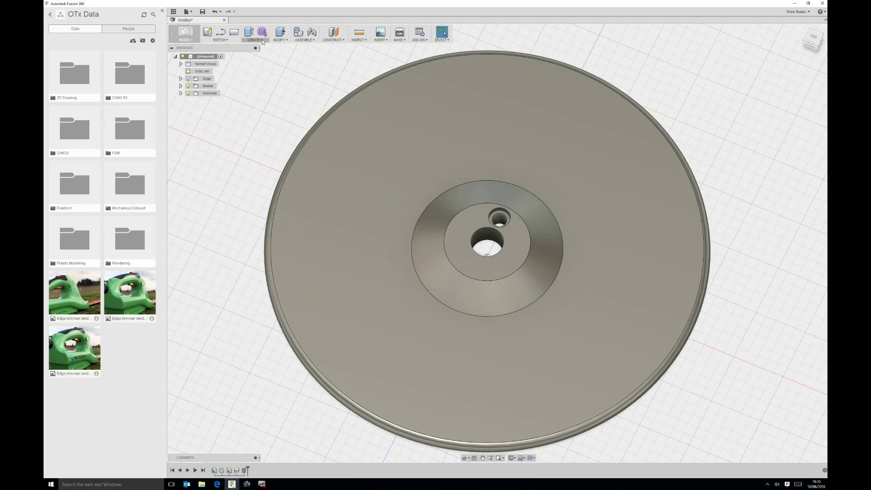
Create a full circular pattern of the counterbore hole around the central bore's axis with a quantity of 3.
left_click(263, 41)
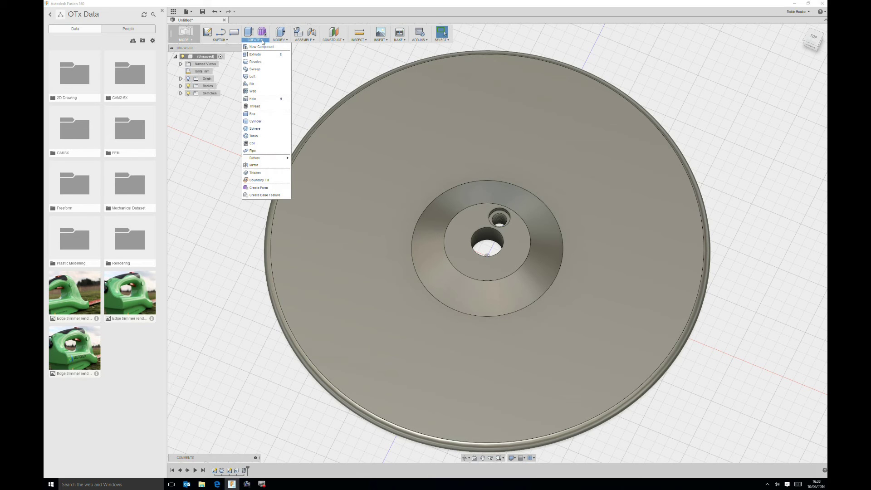
mouse_move(284, 157)
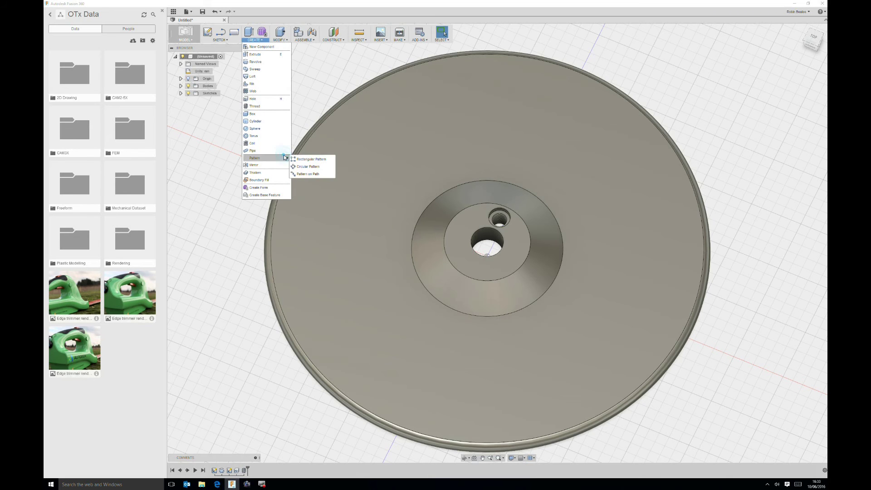
left_click(313, 167)
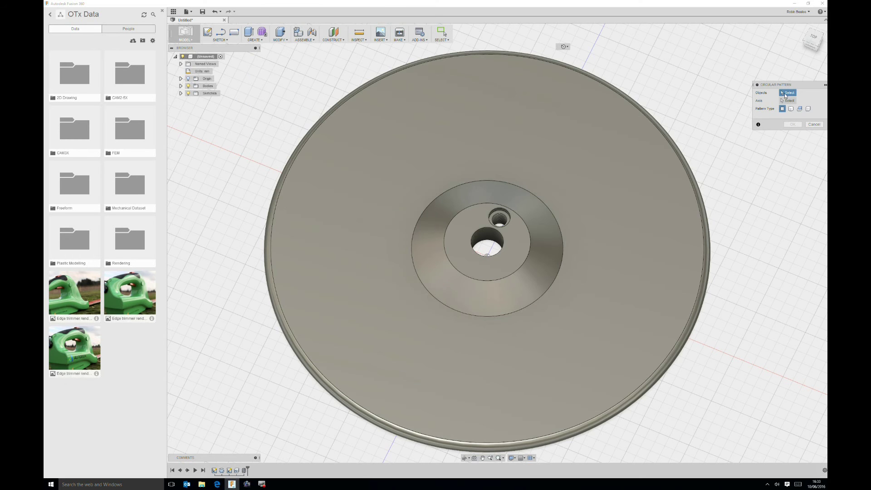
left_click(244, 470)
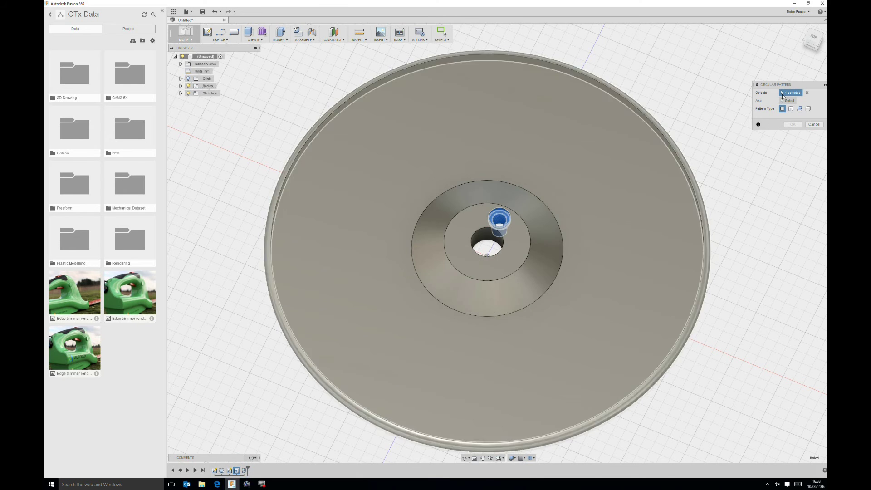
left_click(788, 101)
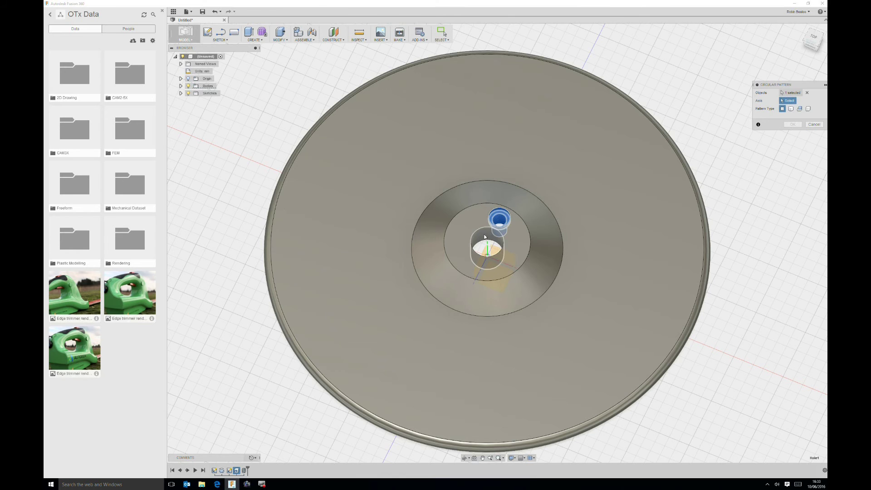
left_click(485, 254)
left_click(783, 124)
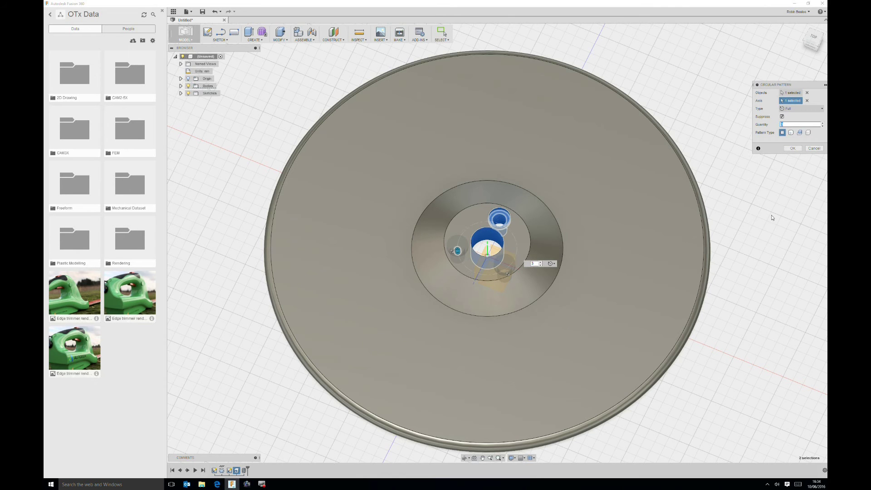
left_click(800, 148)
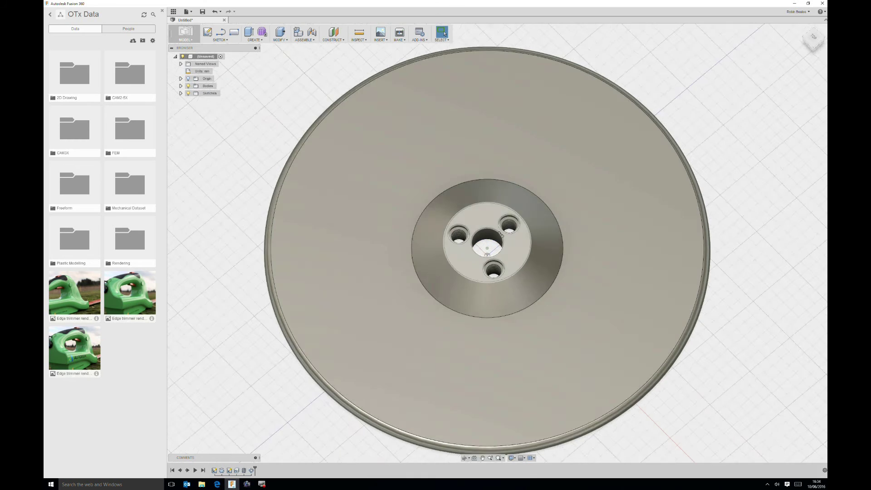
Start a sketch on the disc's flat upper face around the hub.
middle_click_drag(658, 181, 675, 239, "shift")
left_click(317, 77)
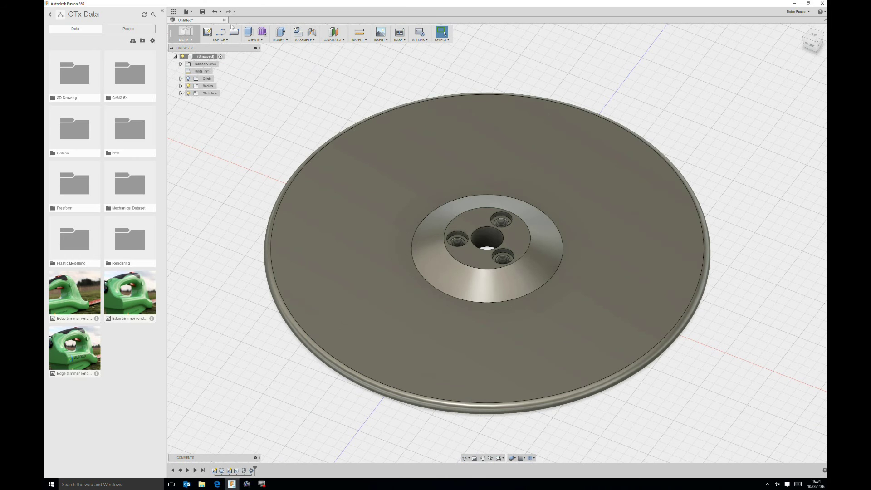
left_click(207, 31)
left_click(427, 213)
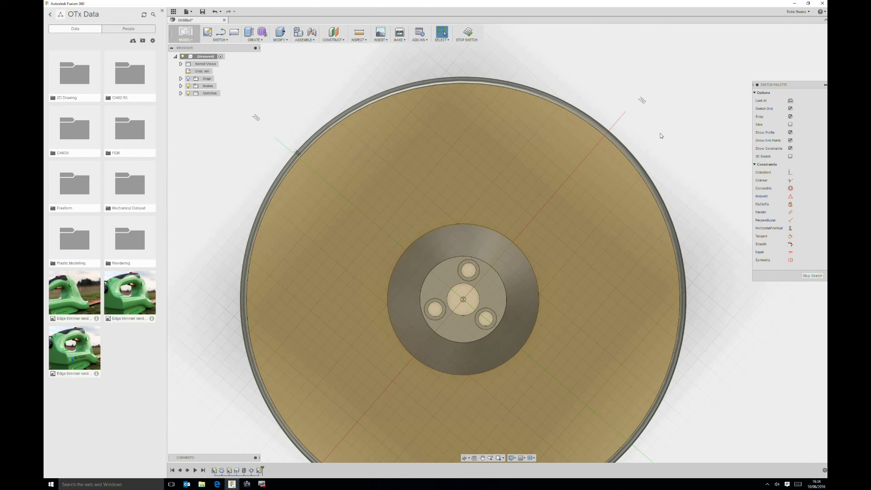
Sketch a 3-point arc from just outside the hub's outer edge toward the disc's rim.
left_click(225, 40)
left_click(224, 41)
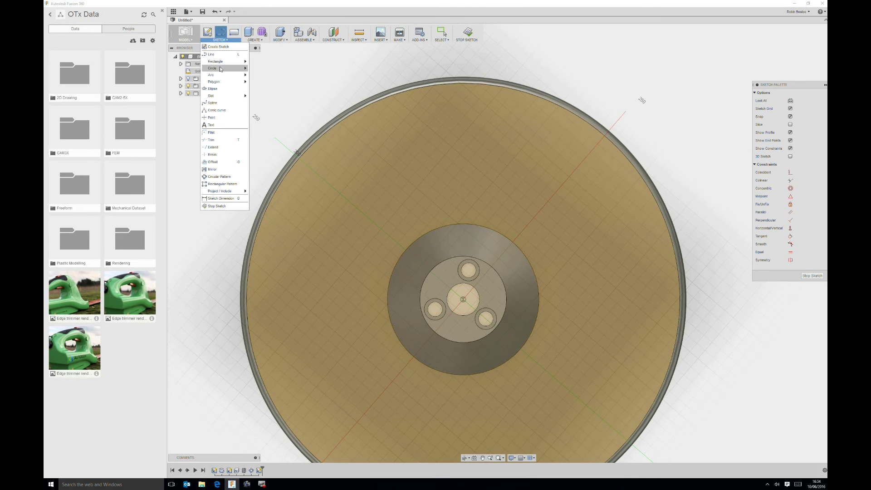
mouse_move(221, 77)
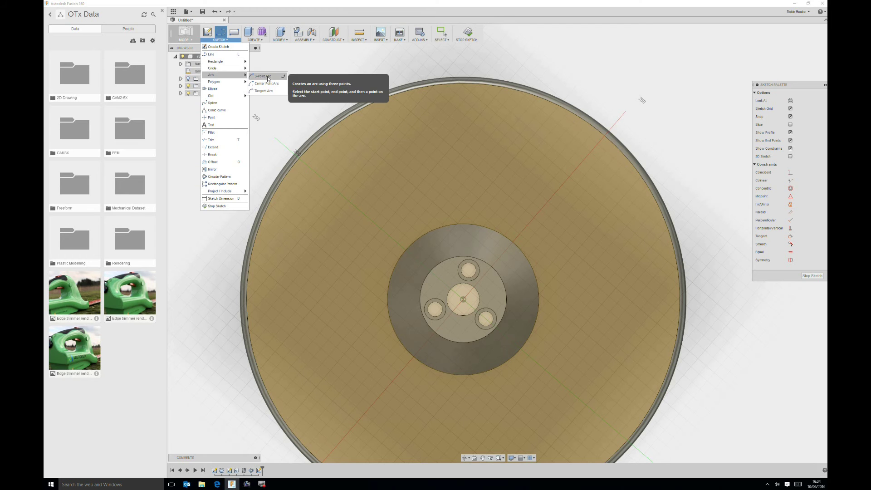
left_click(222, 34)
left_click(222, 37)
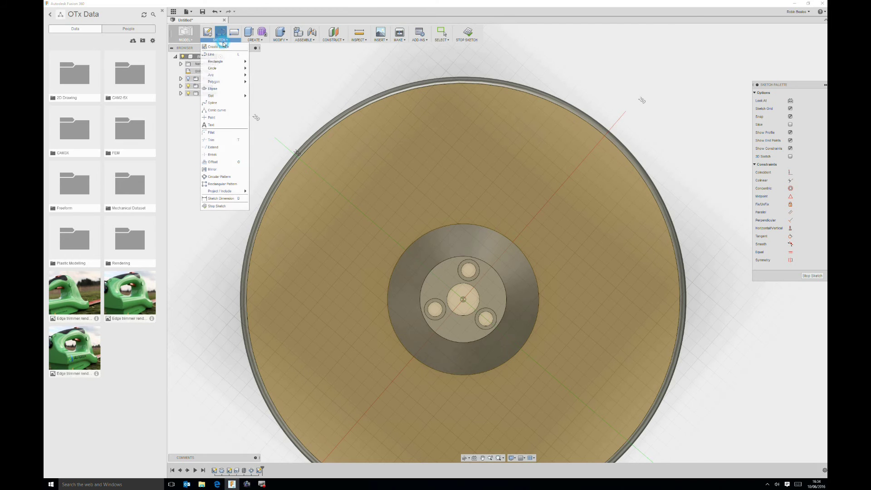
mouse_move(224, 75)
left_click(263, 76)
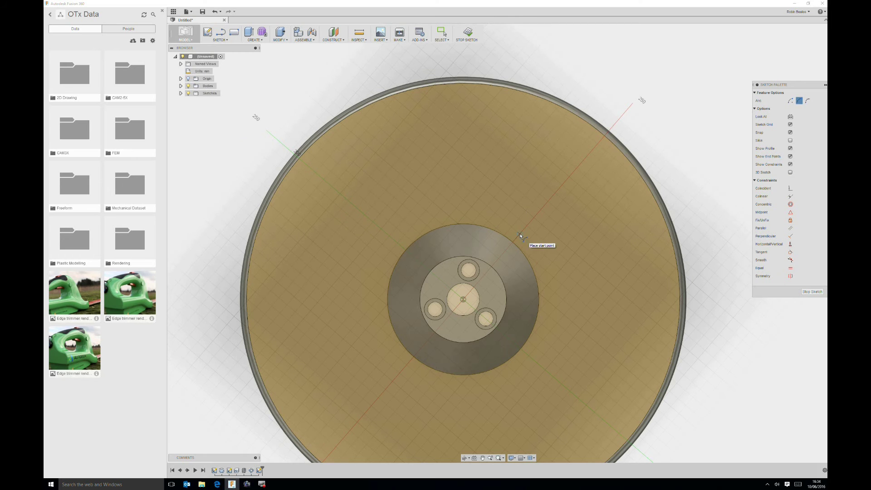
left_click(593, 148)
left_click(567, 198)
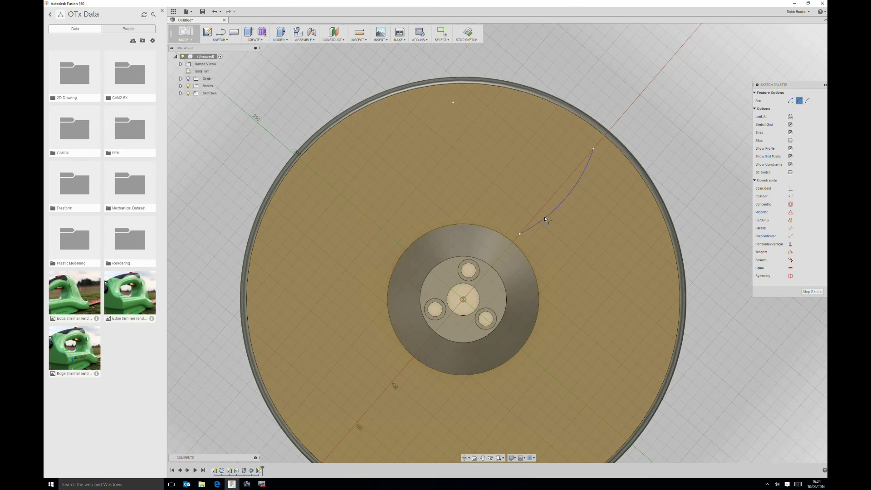
Sketch a centre-diameter circle of 10 mm at the arc's inner endpoint beside the hub.
left_click(219, 39)
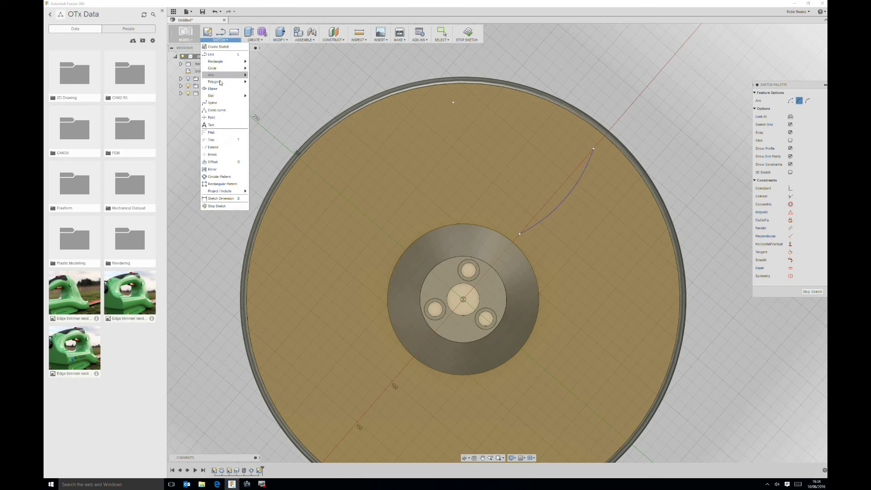
mouse_move(212, 69)
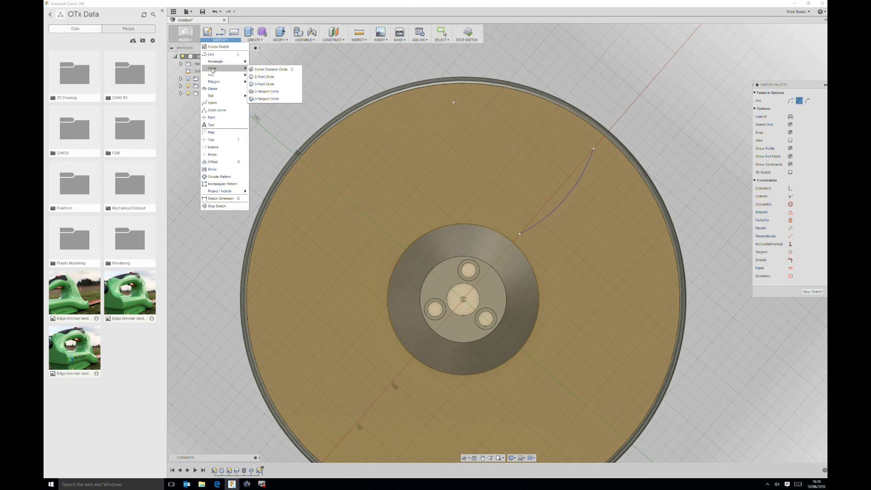
left_click(273, 69)
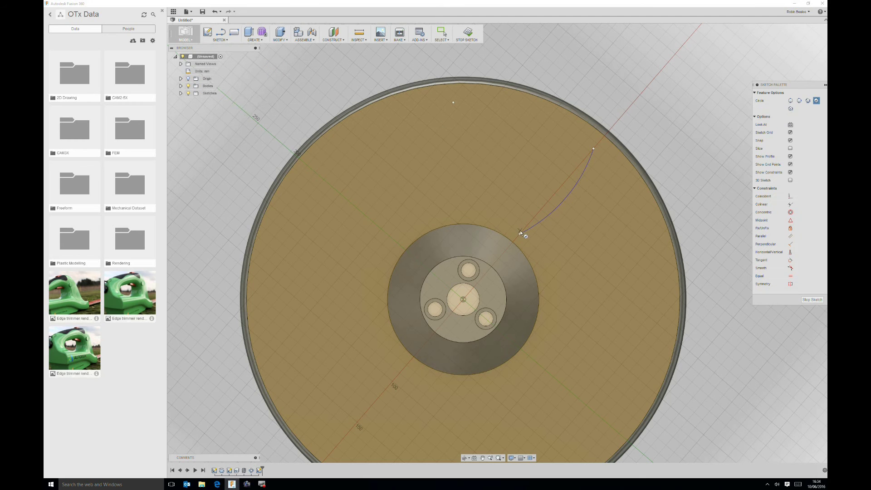
left_click(520, 232)
type("10")
key("Tab")
key("Return")
key("Escape")
scroll(521, 235, "up", 4)
scroll(521, 235, "down", 4)
scroll(519, 234, "up", 3)
scroll(520, 234, "down", 2)
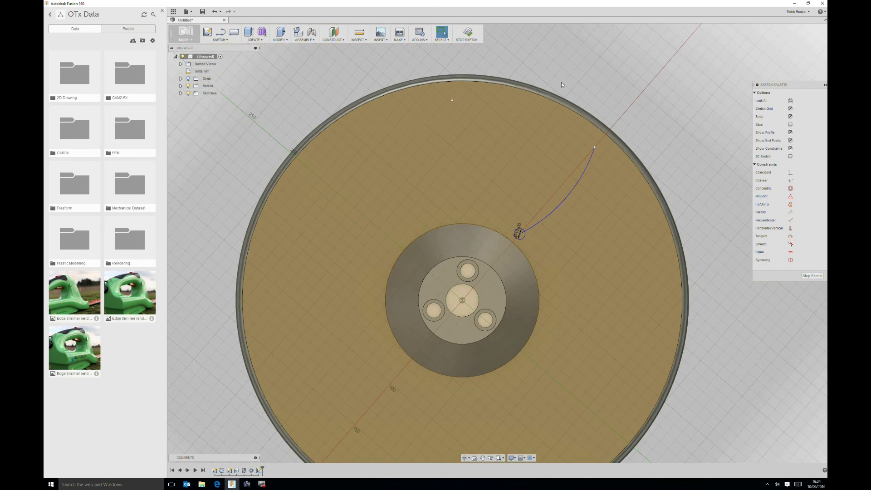
Convert the sketched 3-point arc into construction geometry.
left_click(559, 104)
left_click(793, 101)
left_click(716, 113)
left_click(567, 195)
left_click(794, 101)
left_click(711, 85)
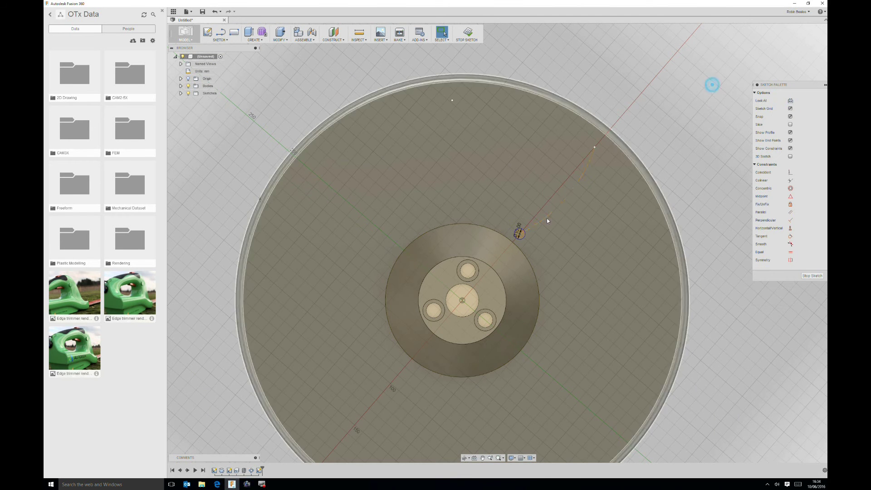
Set up a sketch circular pattern of the 10 mm circle about the construction arc's centre, with the Angle type.
left_click(220, 39)
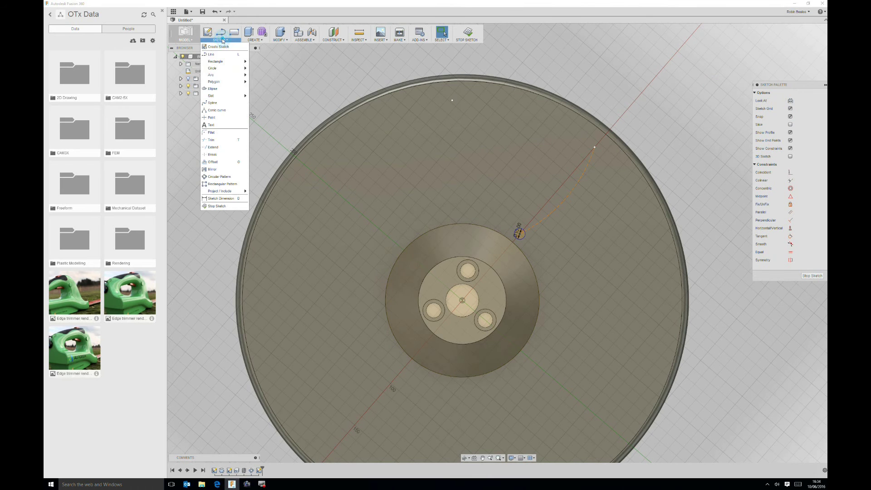
left_click(228, 178)
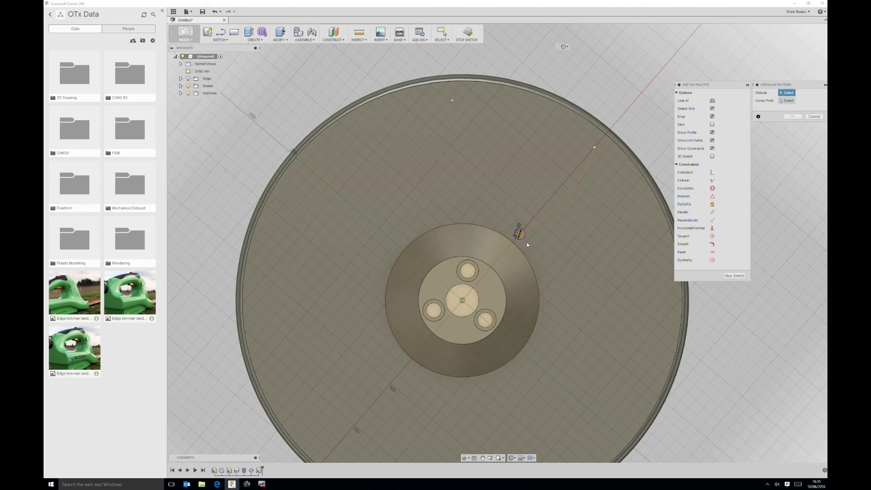
scroll(524, 238, "up", 4)
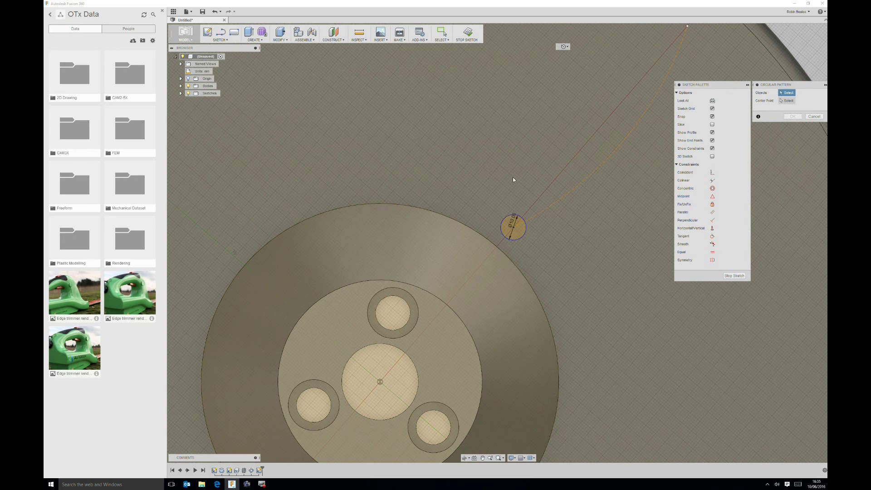
left_click(521, 219)
left_click(788, 101)
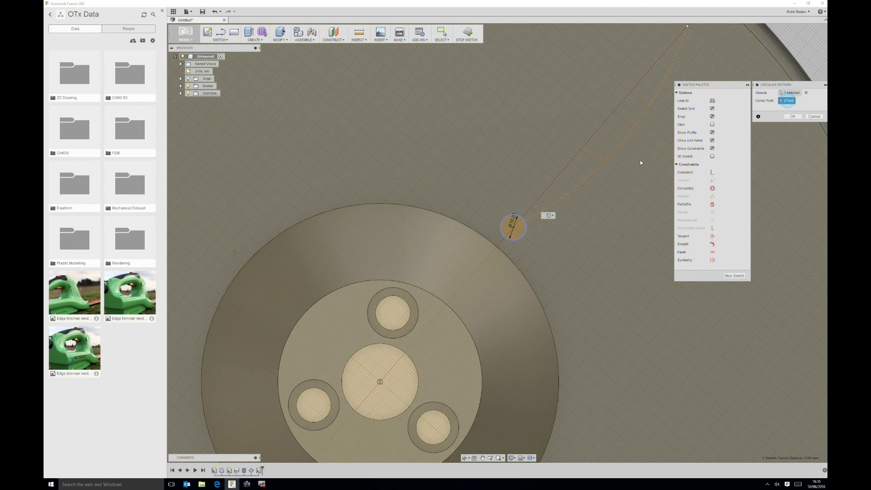
left_click(620, 143)
scroll(618, 145, "down", 3)
scroll(567, 191, "down", 2)
middle_click_drag(581, 126, 494, 198)
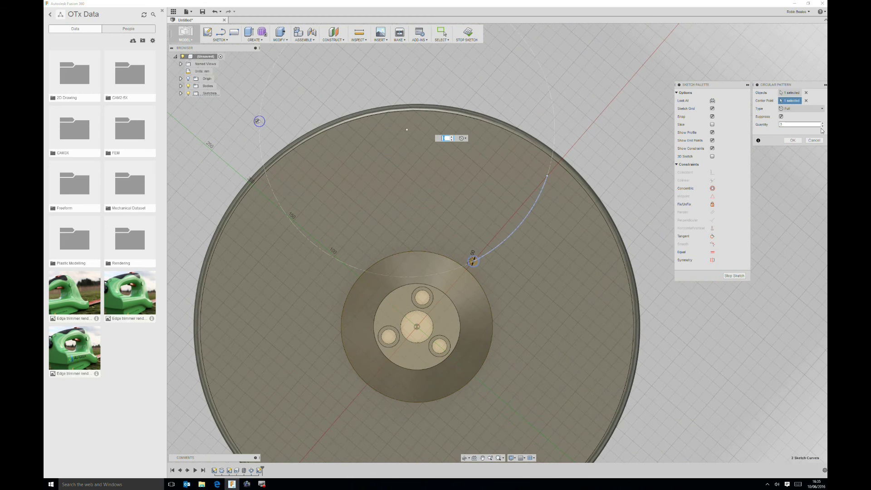
left_click(801, 109)
left_click(795, 123)
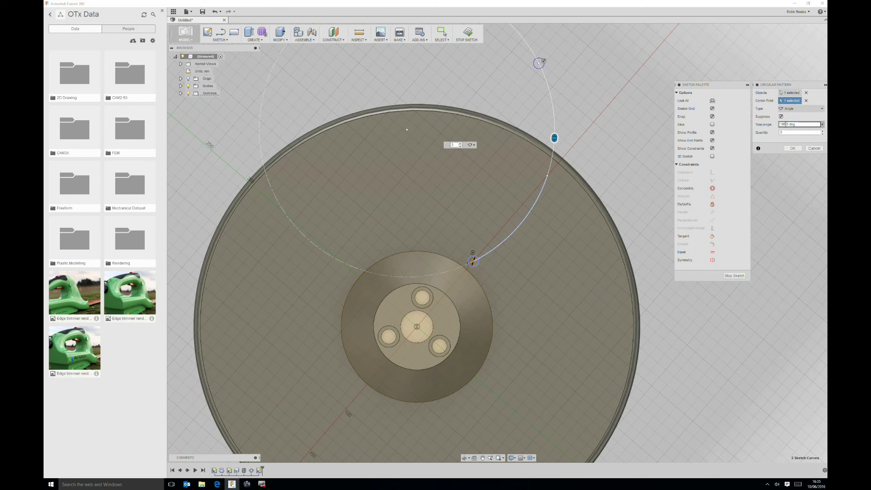
Set the circle pattern's total angle to 45 deg along the arc and its quantity to 8, create it and finish the sketch.
left_click_drag(555, 138, 489, 267)
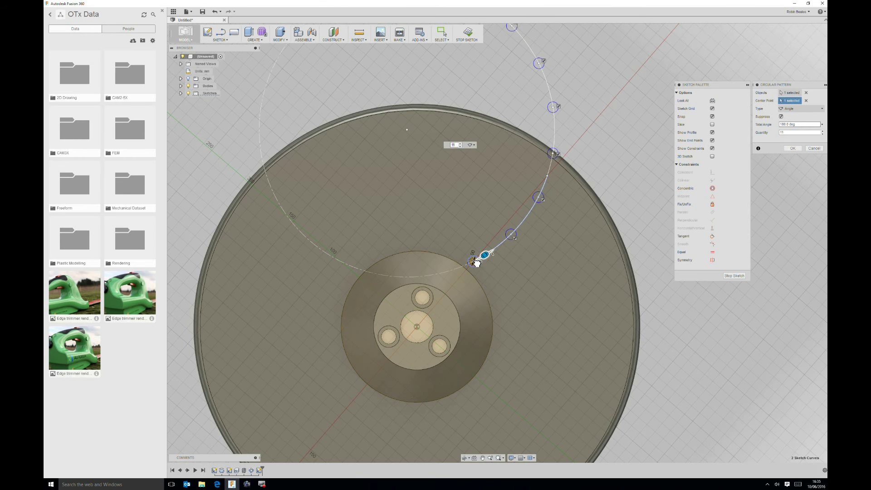
left_click(797, 124)
double_click(797, 124)
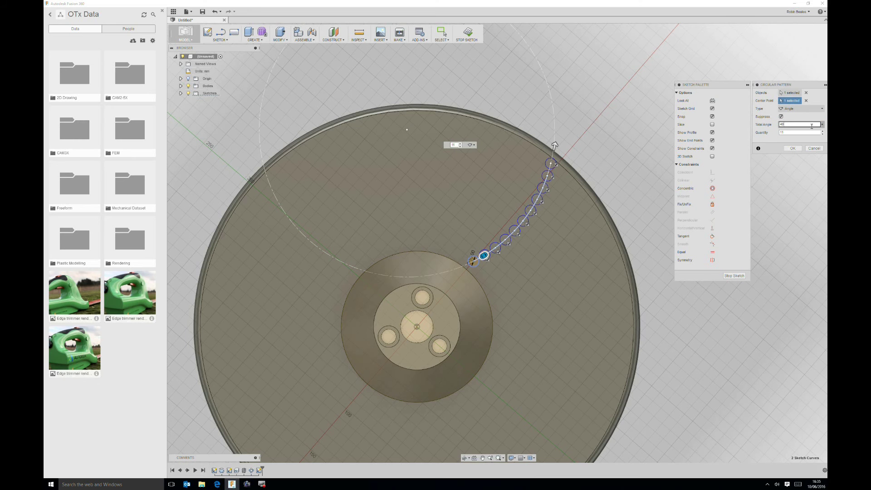
key("Tab")
type("8")
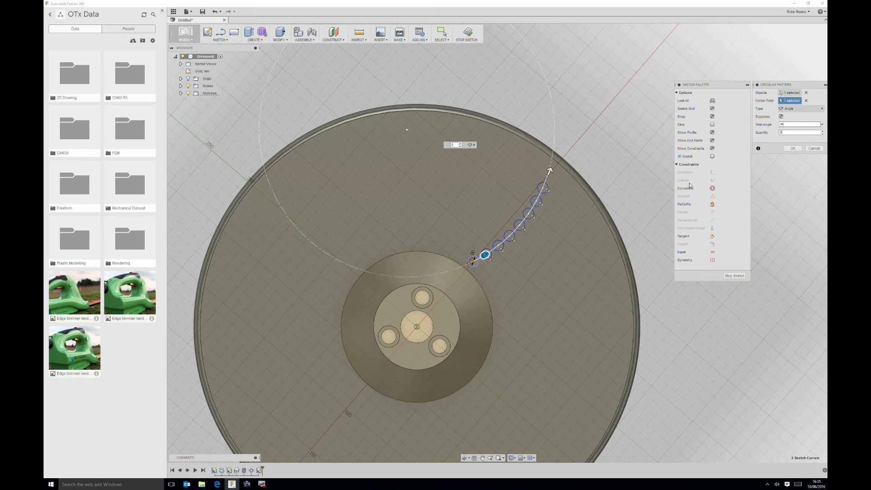
left_click_drag(551, 170, 556, 164)
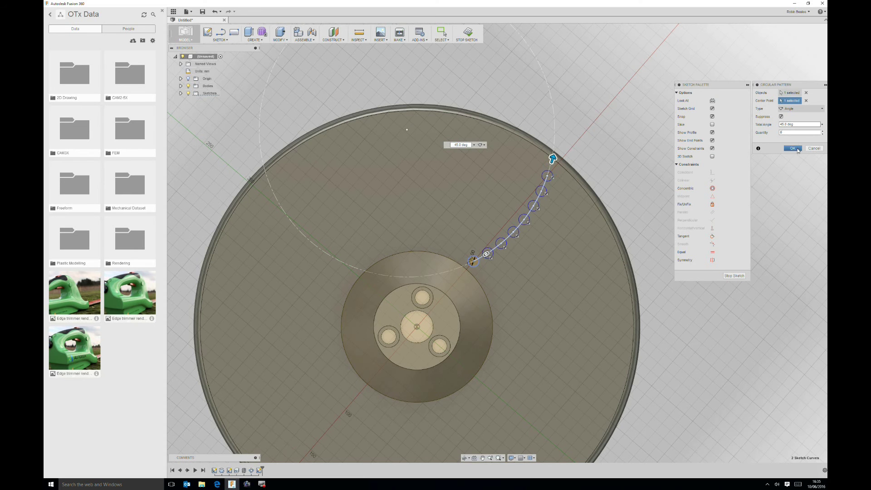
left_click(792, 149)
left_click(807, 275)
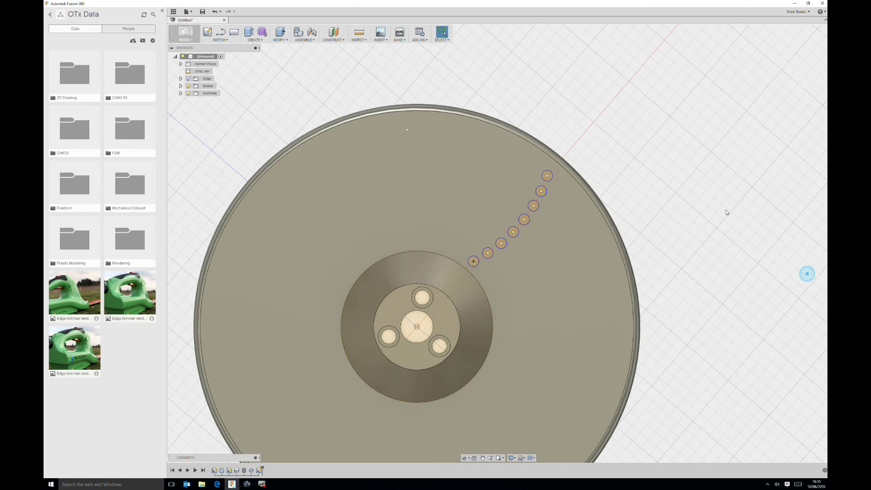
Extrude the eight circle profiles as a Cut with extents All, flipped to go down through the disc.
left_click(255, 40)
left_click(256, 54)
left_click(474, 262)
left_click(487, 252)
left_click(501, 243)
left_click(513, 232)
left_click(524, 220)
left_click(532, 206)
left_click(540, 191)
left_click(547, 176)
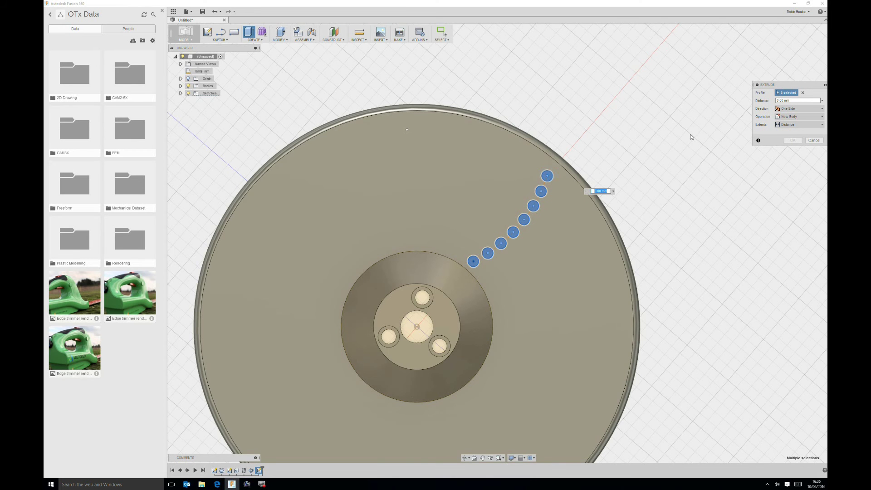
left_click(798, 117)
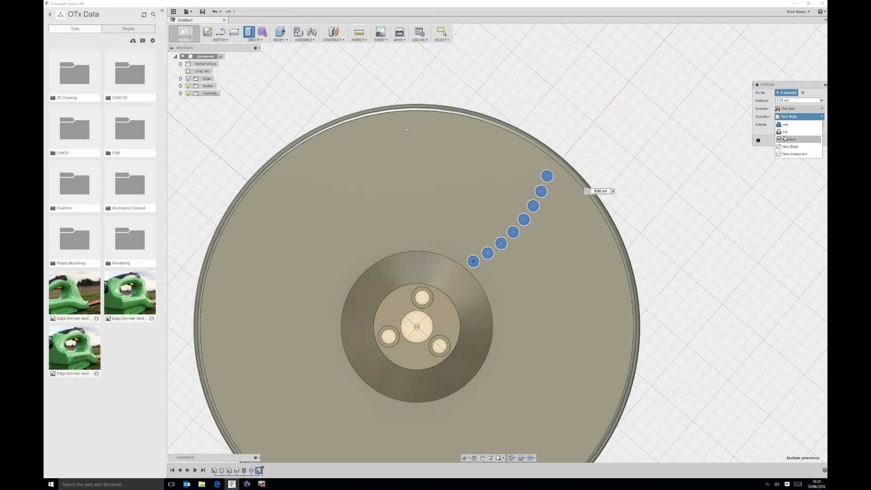
left_click(788, 130)
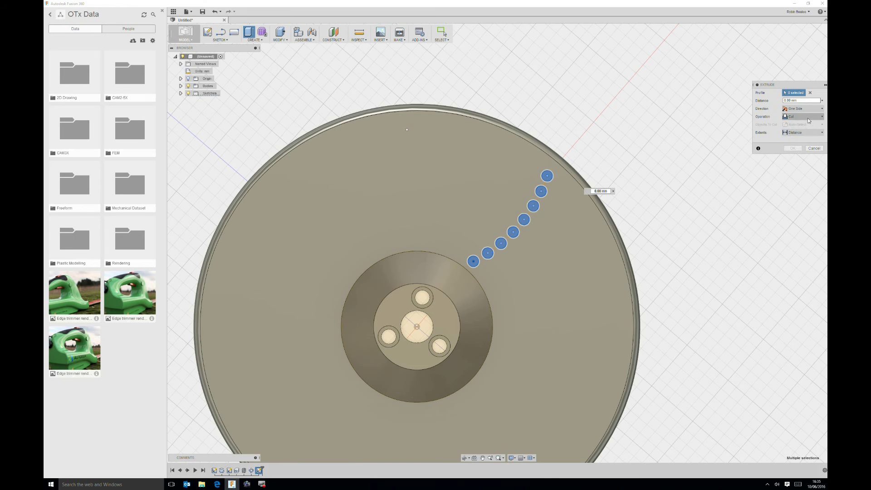
left_click(807, 132)
left_click(797, 156)
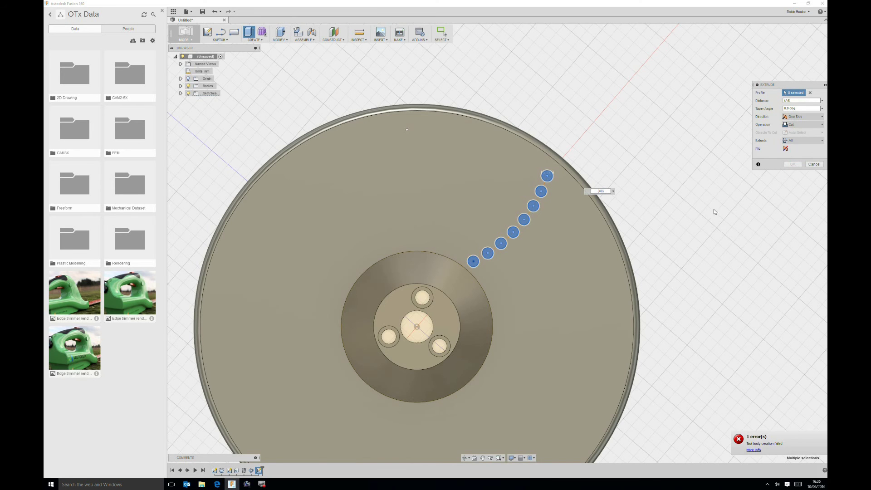
middle_click_drag(704, 219, 541, 190, "shift")
left_click_drag(538, 193, 538, 279)
left_click(805, 142)
left_click(794, 163)
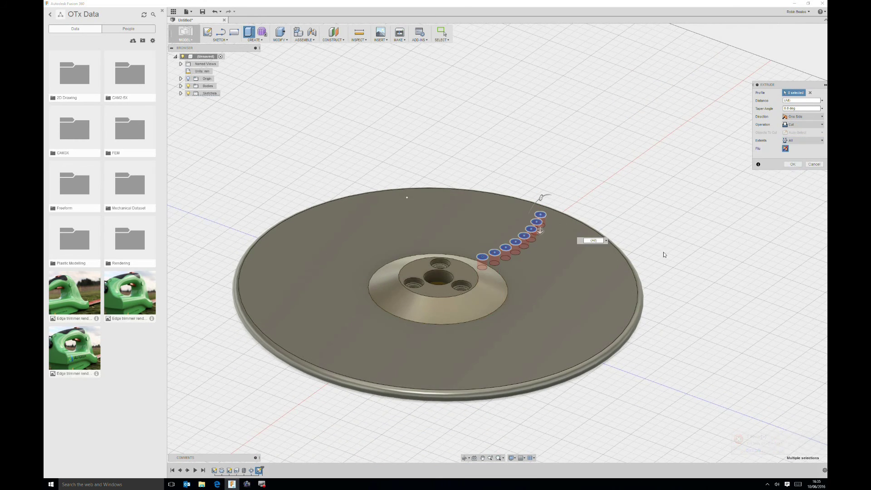
middle_click_drag(533, 245, 667, 299, "shift")
left_click(793, 164)
middle_click_drag(744, 181, 540, 173, "shift")
scroll(481, 240, "up", 5)
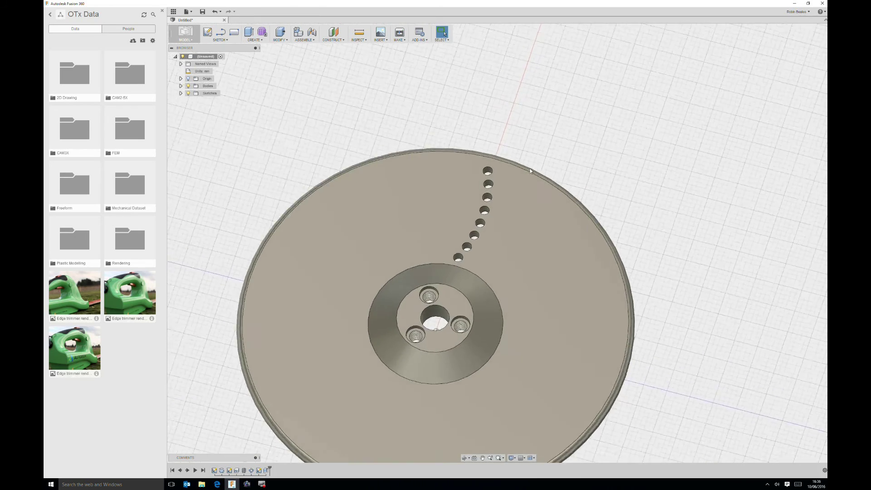
left_click(285, 40)
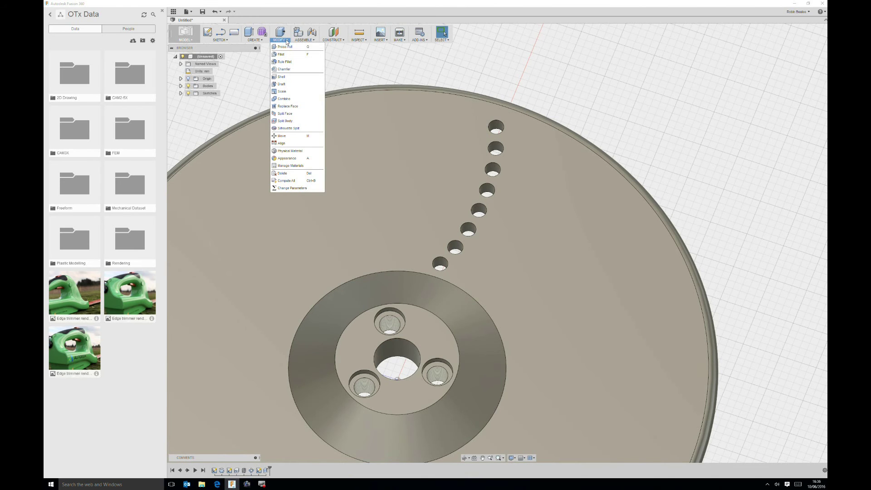
left_click(281, 54)
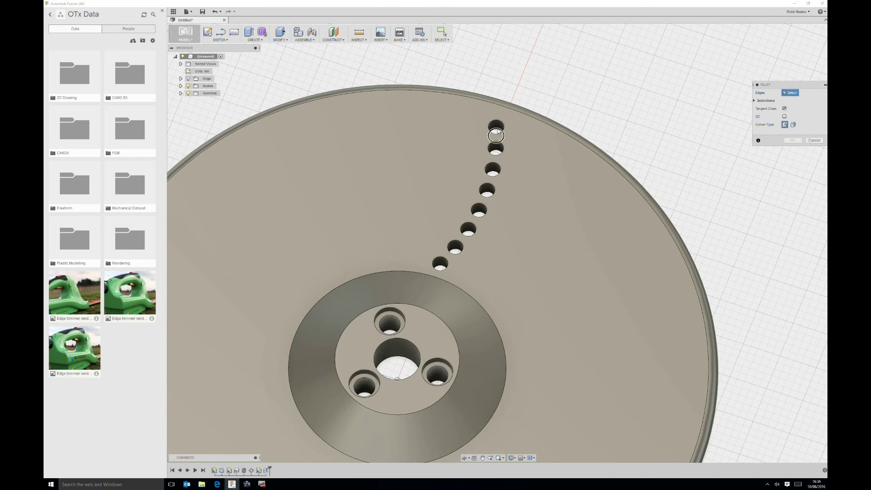
left_click(496, 129)
left_click(496, 157)
left_click(493, 178)
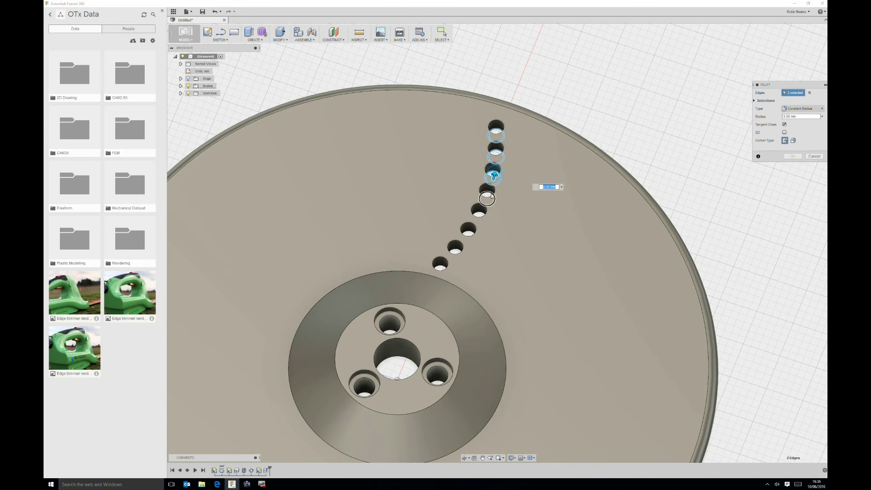
left_click(487, 198)
left_click(479, 217)
type("5")
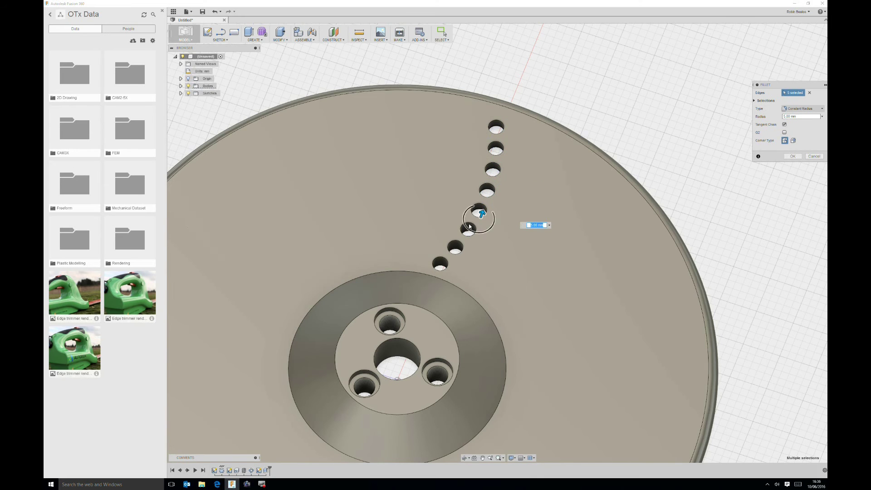
key("Return")
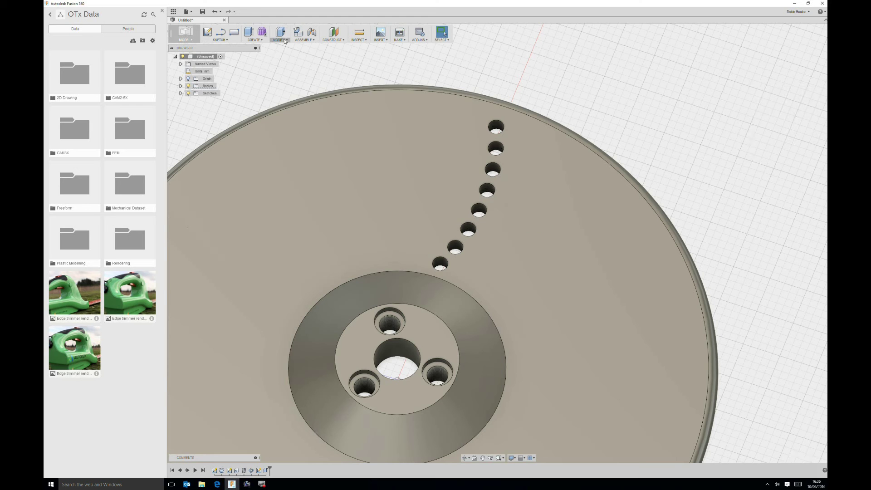
Fillet the upper and lower edges of all eight holes in the curved row with a 1 mm constant radius.
left_click(284, 41)
left_click(281, 54)
left_click(496, 134)
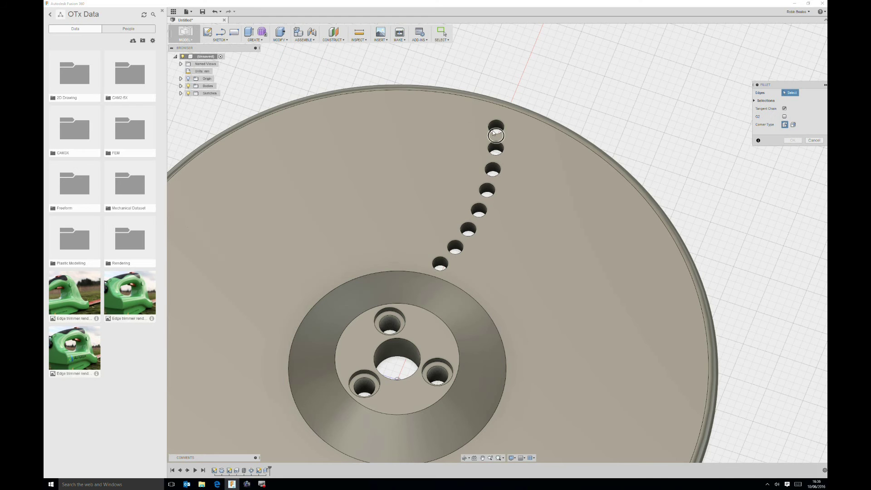
left_click(498, 155)
left_click(493, 176)
left_click(488, 197)
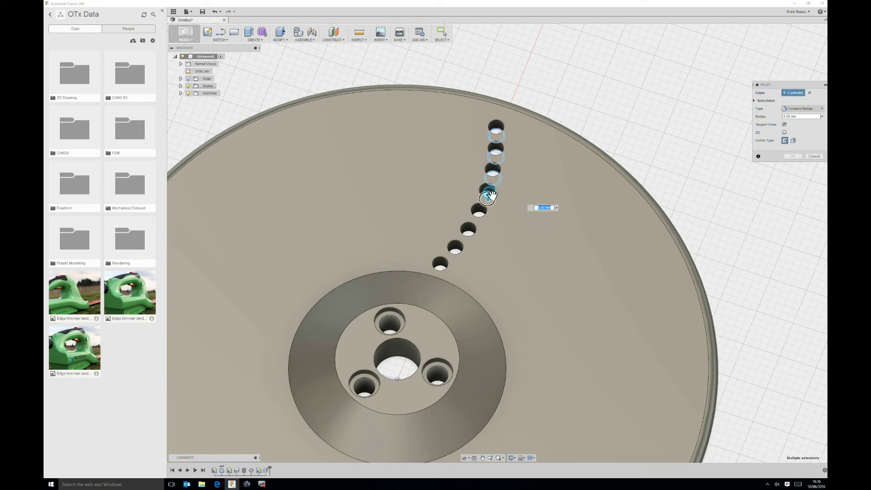
left_click(480, 216)
left_click(469, 236)
left_click(455, 255)
left_click(439, 271)
left_click(439, 264)
left_click(453, 246)
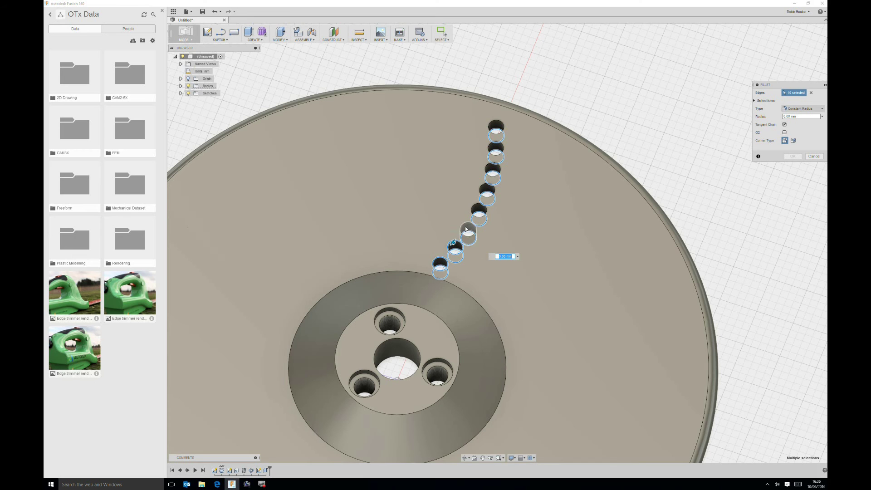
left_click(467, 229)
left_click(479, 209)
left_click(486, 189)
left_click(492, 169)
left_click(494, 148)
left_click(490, 129)
left_click(800, 116)
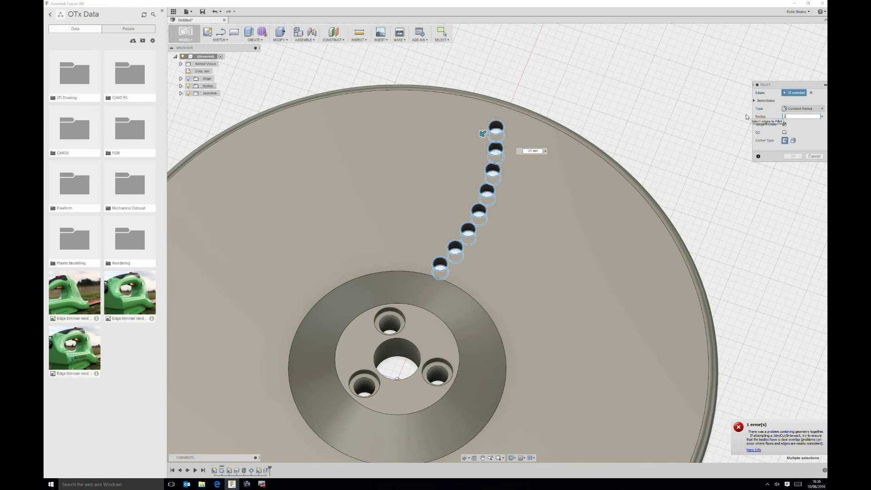
type("21")
key("BackSpace")
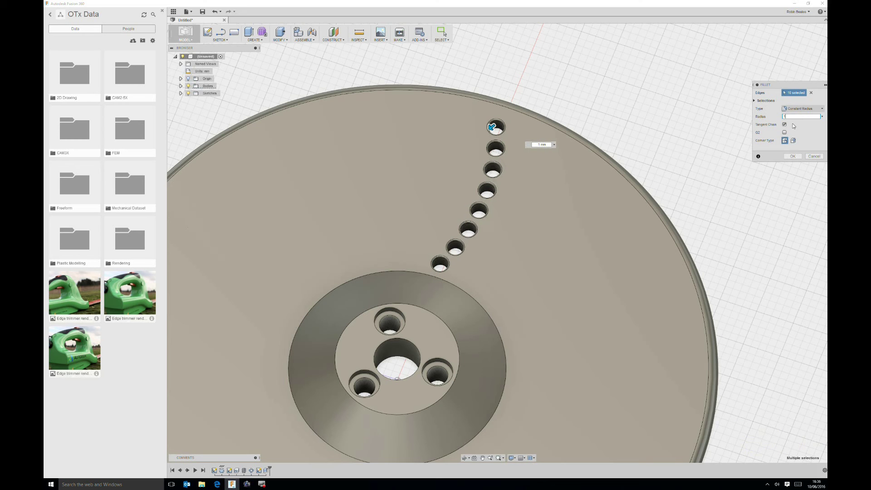
left_click(791, 157)
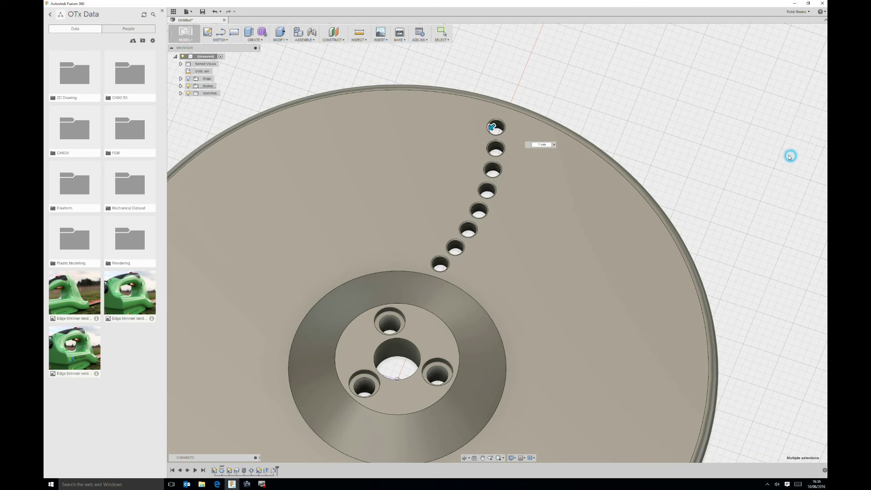
Circular-pattern the curved row's extruded cut and its fillet around the central bore, Full type, with a quantity of 12.
left_click(258, 41)
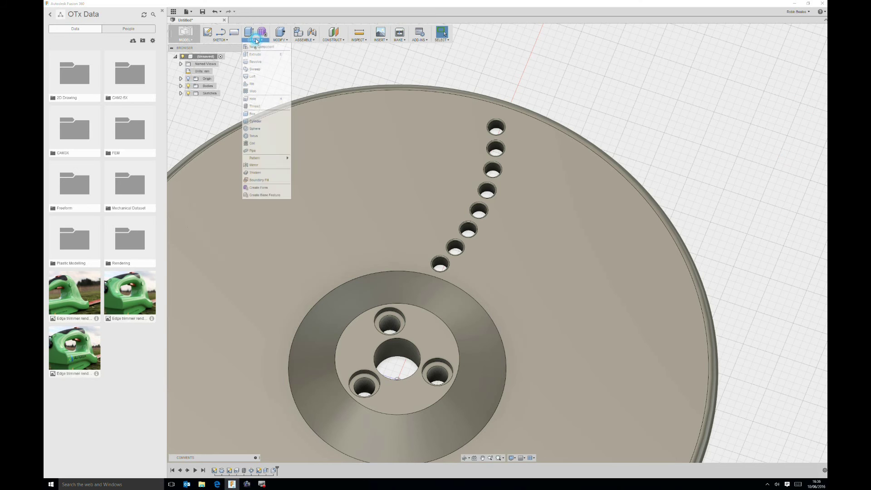
left_click(269, 159)
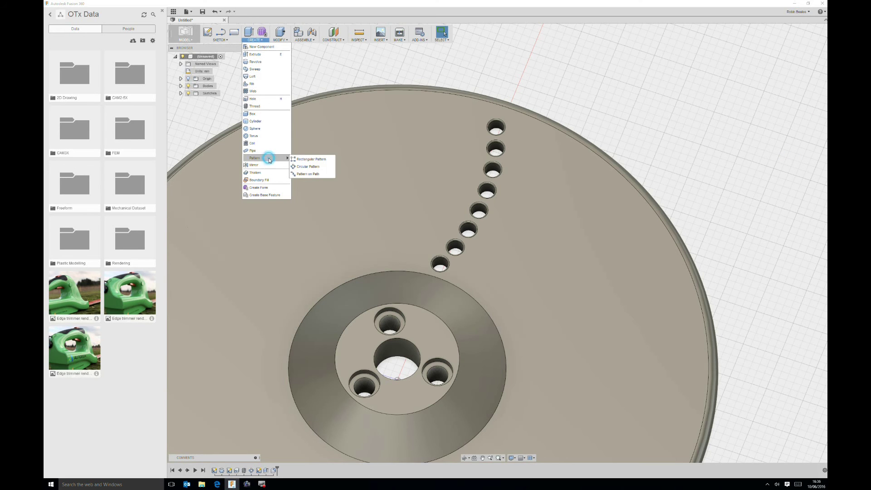
left_click(303, 167)
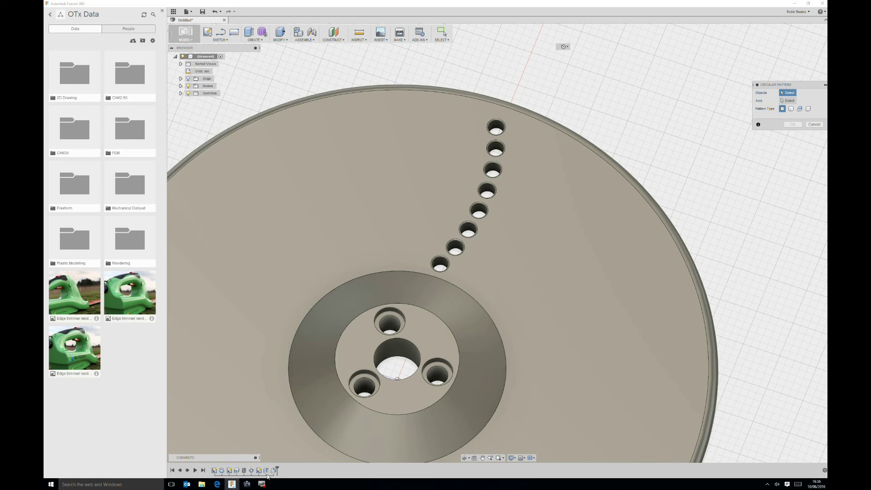
left_click(266, 470)
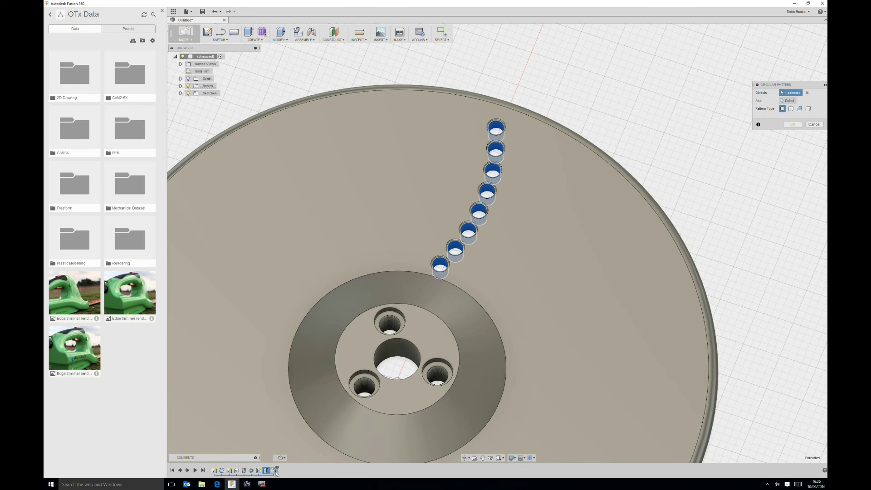
left_click(274, 470)
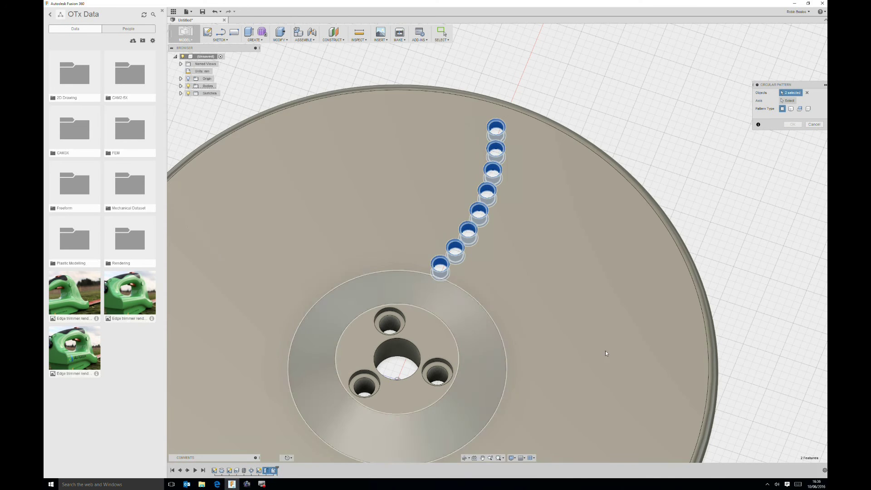
left_click(787, 100)
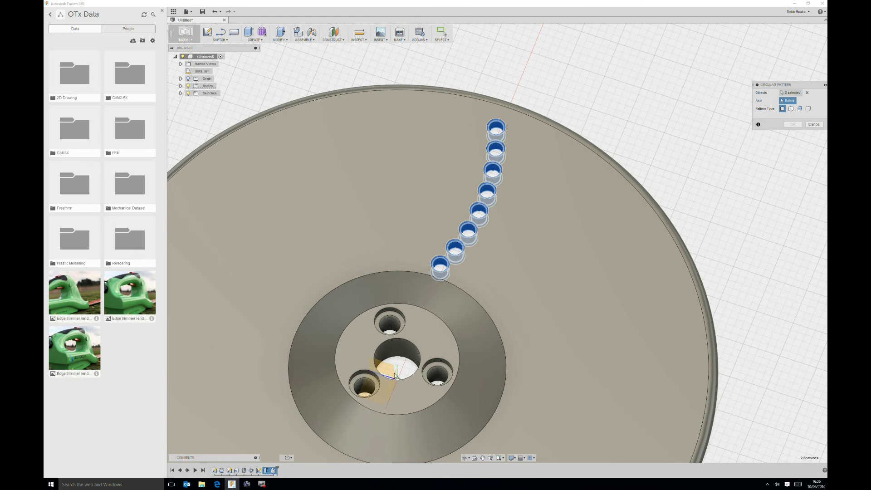
left_click(394, 354)
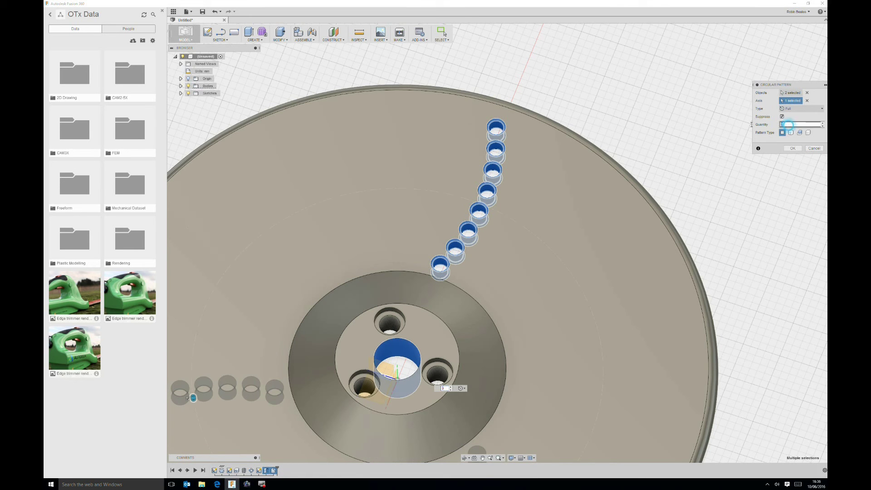
type("12")
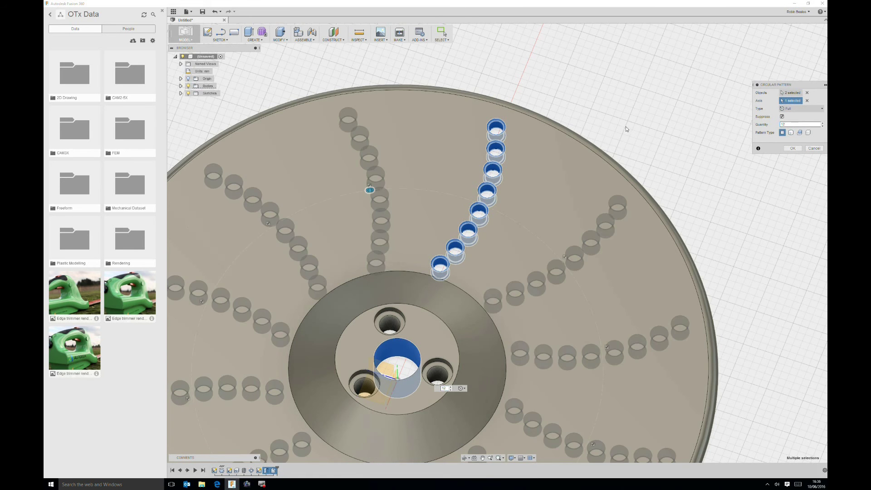
left_click(791, 149)
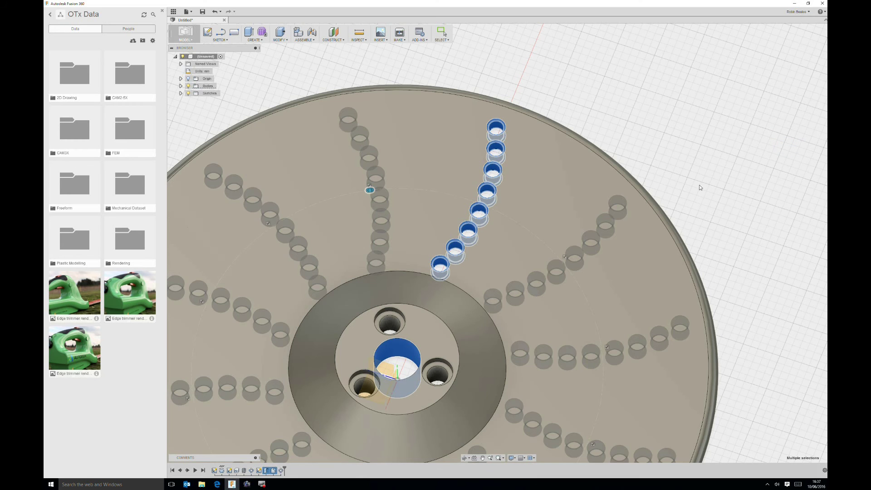
middle_click_drag(785, 145, 656, 216, "shift")
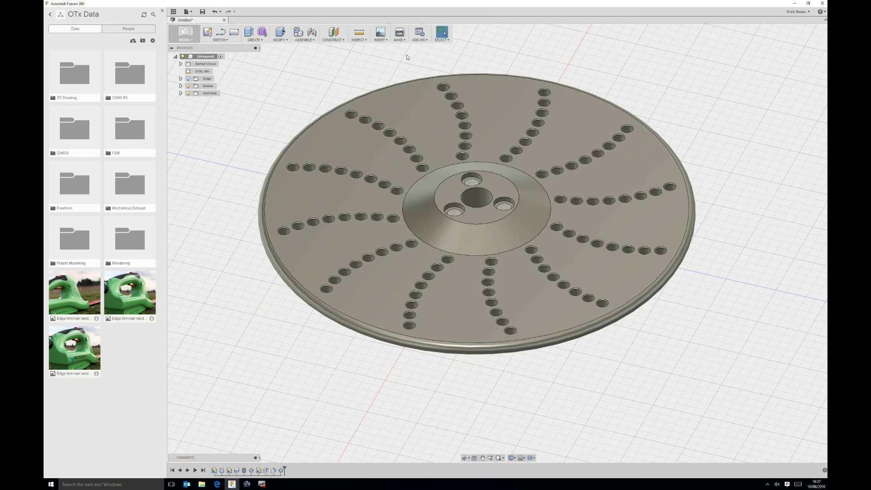
left_click(405, 222)
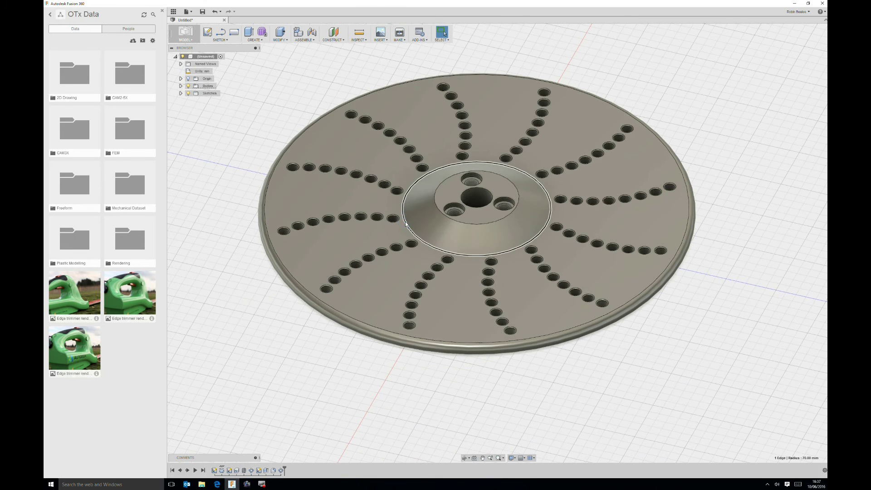
left_click(280, 38)
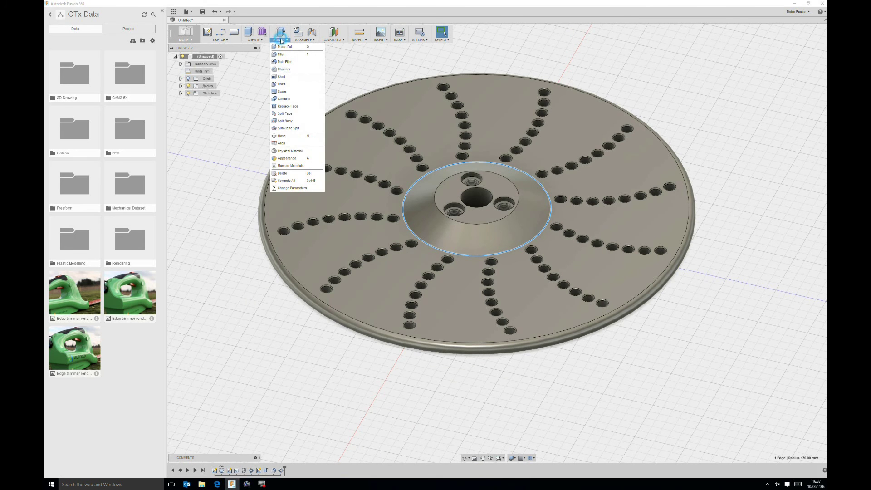
left_click(282, 71)
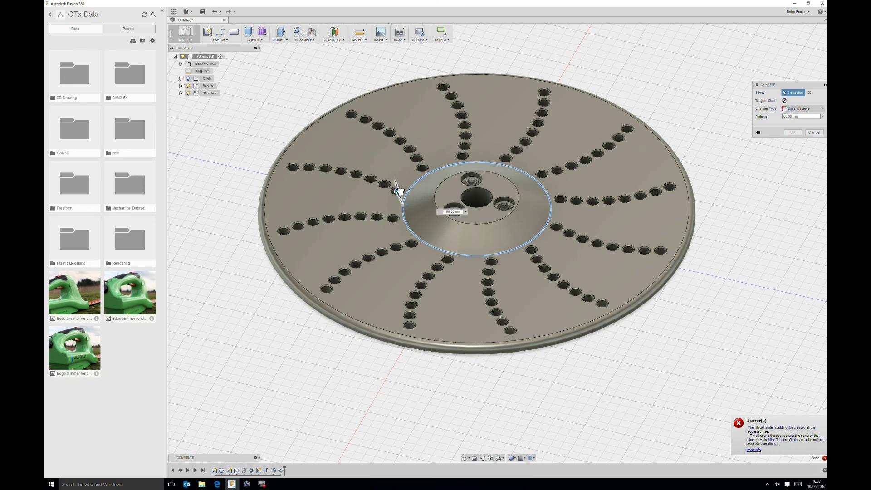
key("Escape")
Fillet the circular edge where the hub cone meets the disc face with a 10 mm constant radius.
left_click(279, 39)
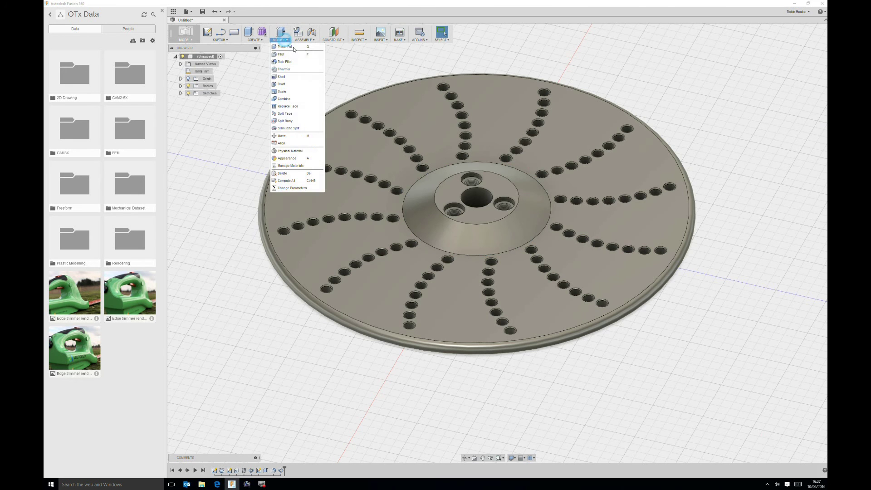
left_click(287, 57)
left_click(407, 220)
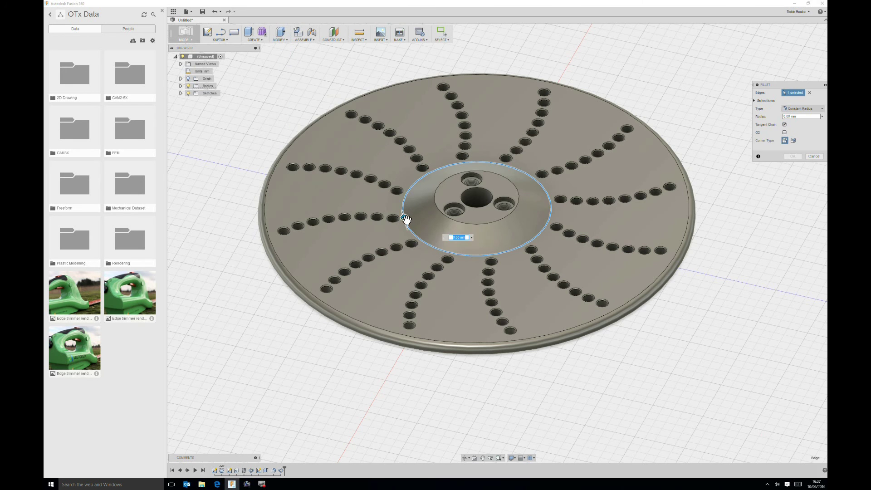
mouse_move(405, 217)
left_mouse_down()
mouse_move(402, 208)
mouse_move(412, 231)
mouse_move(404, 218)
left_mouse_up()
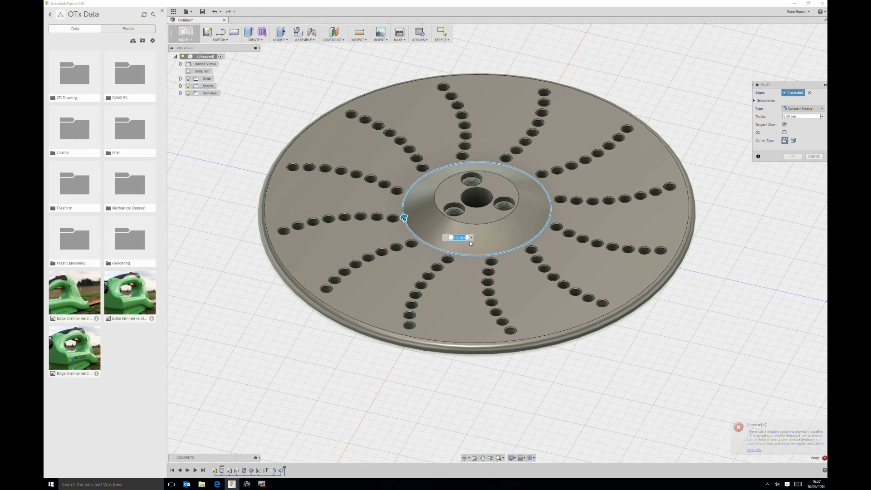
type("58")
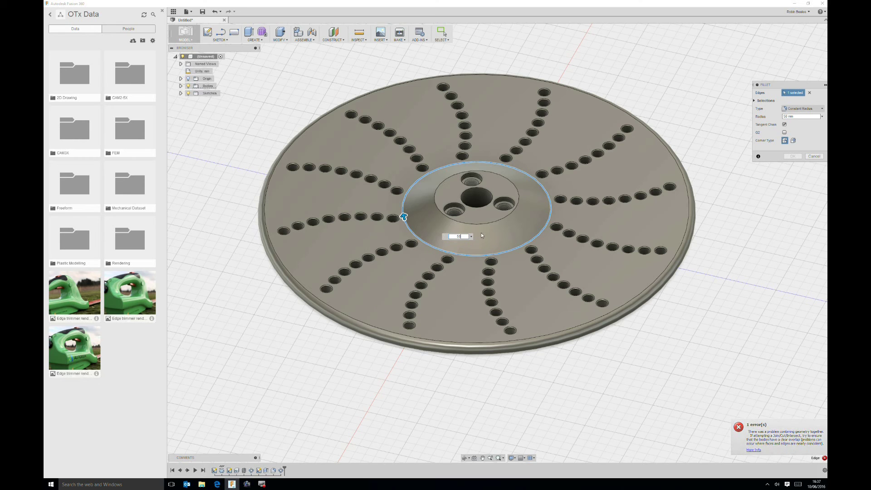
left_click(467, 237)
type("10")
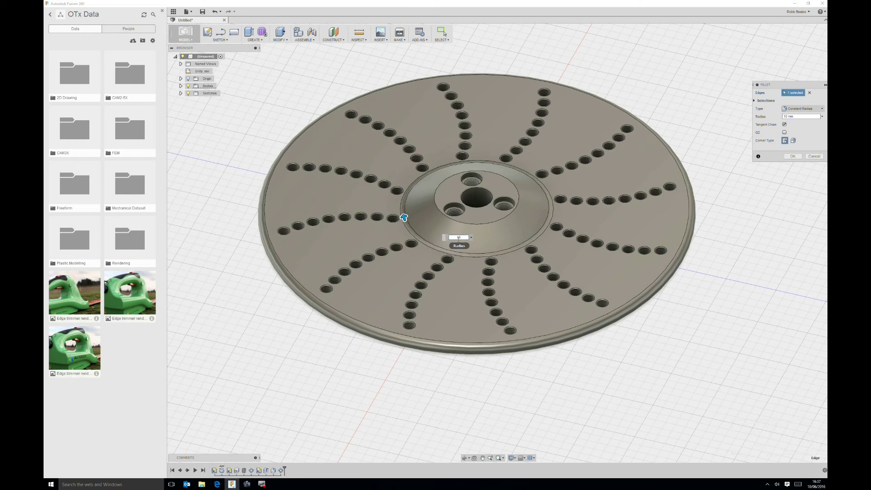
key("Return")
Edit the counterbore hole feature on the hub, setting its diameter to 12 mm and its counterbore diameter to 18 mm.
scroll(453, 213, "up", 5)
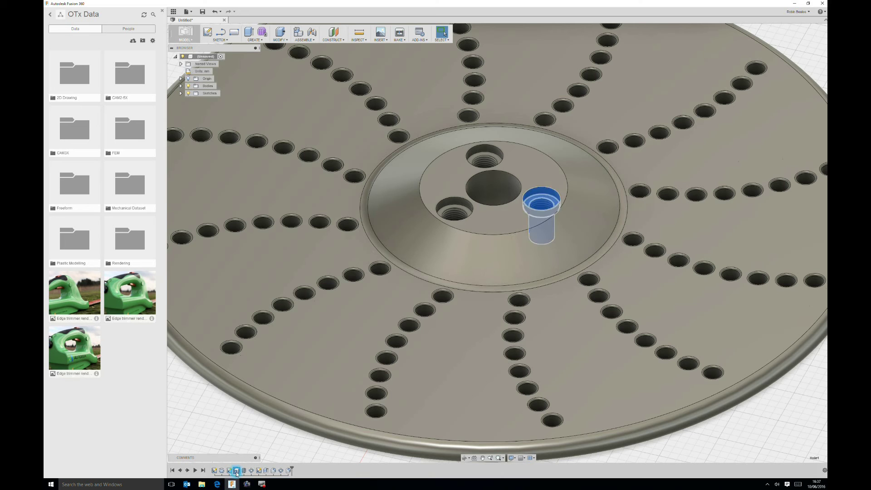
double_click(236, 472)
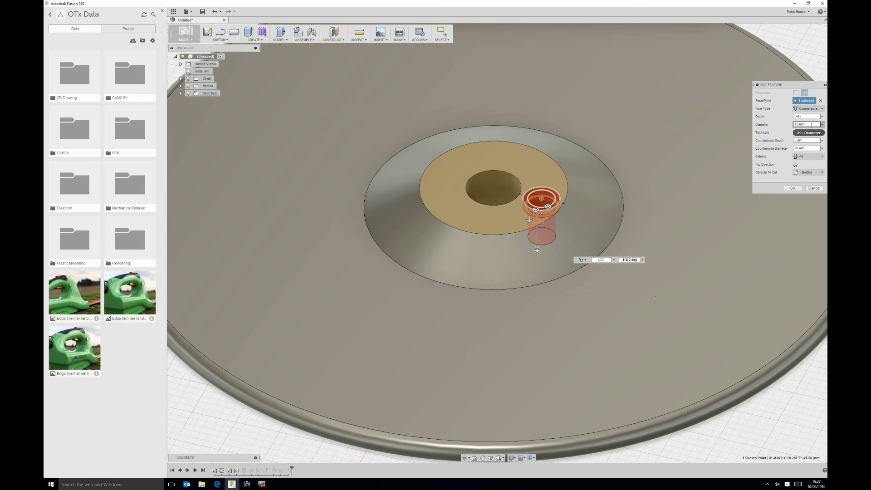
left_click(806, 148)
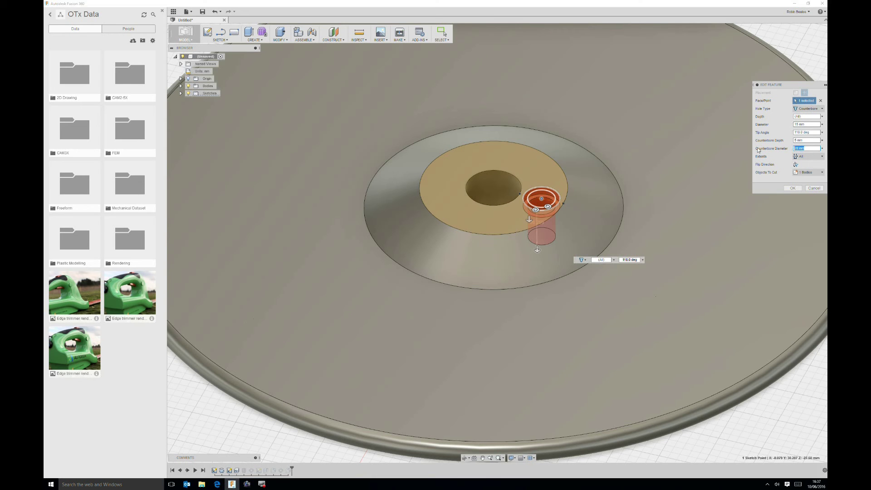
key("shift+Tab")
key("shift+Tab")
key("shift+Tab")
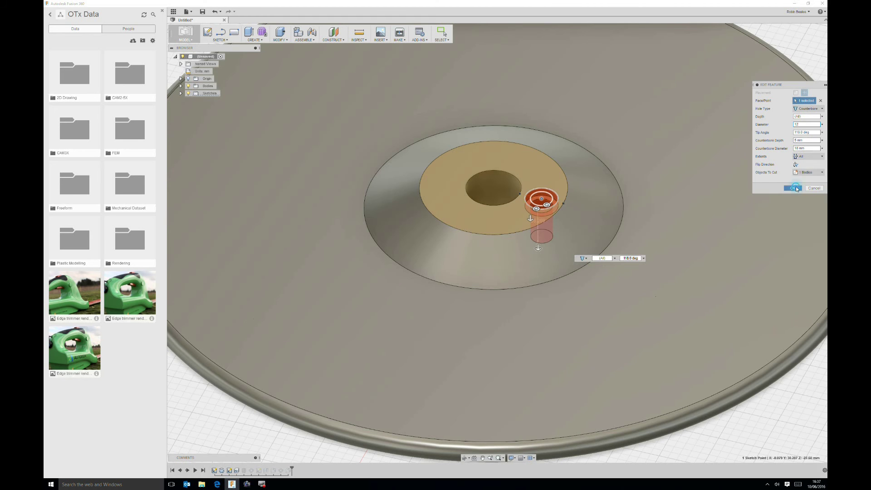
left_click(792, 188)
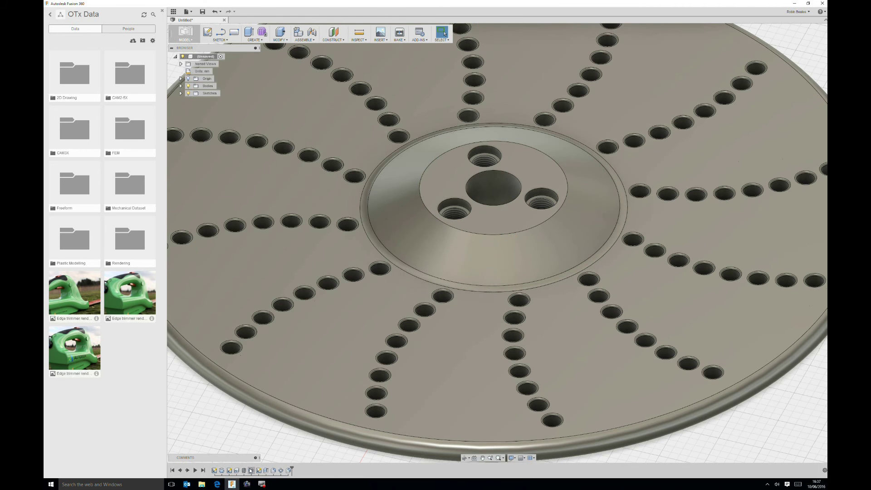
Edit the thread feature in the counterbore hole, setting its size to 12.0 mm with designation M12x1.75.
left_click(244, 471)
double_click(244, 471)
left_click(798, 124)
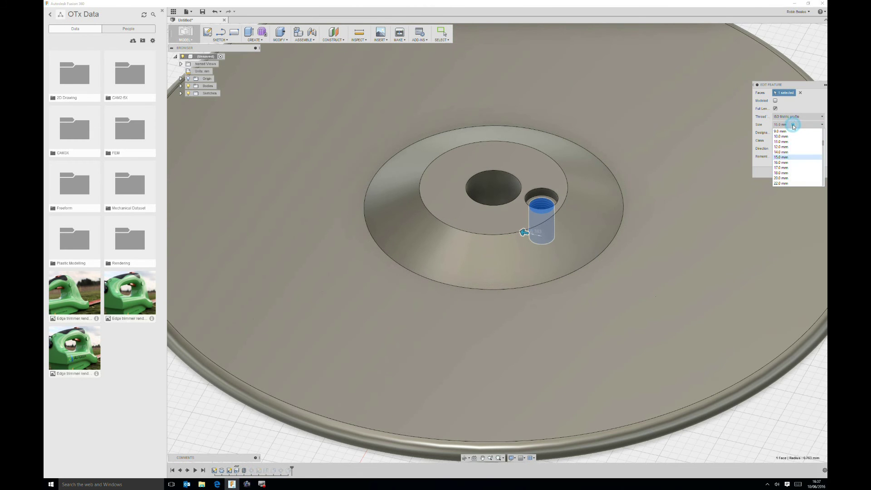
left_click(782, 146)
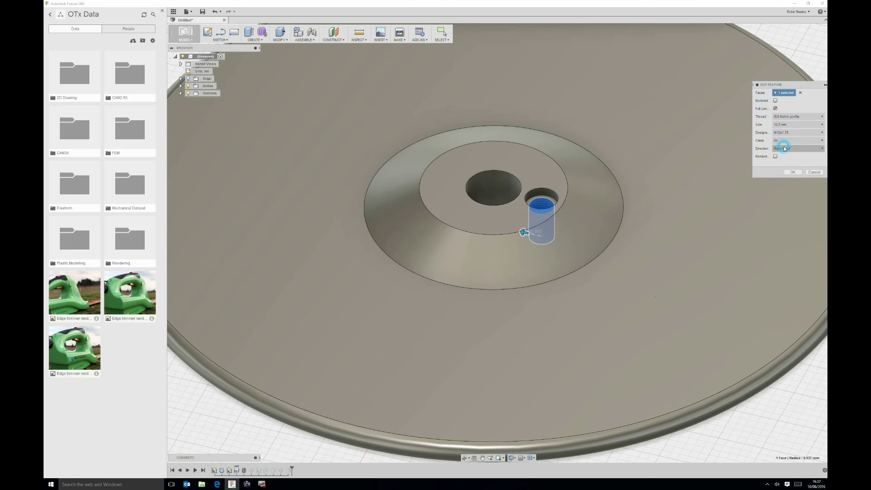
left_click(791, 173)
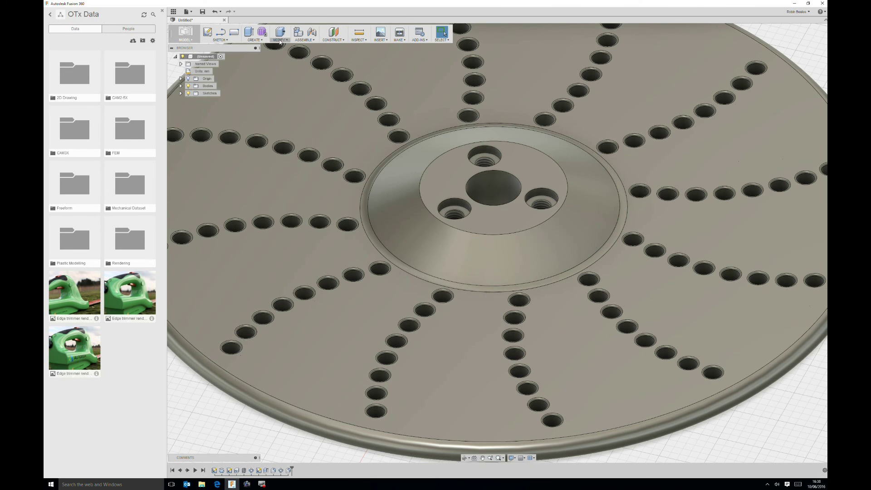
Fillet the outer circular edge of the hub's top face with a constant radius.
left_click(280, 39)
left_click(281, 55)
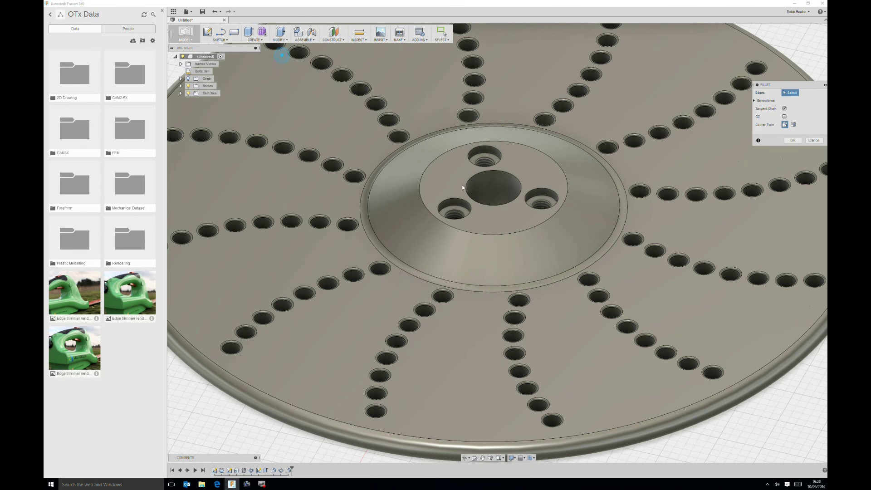
left_click(420, 169)
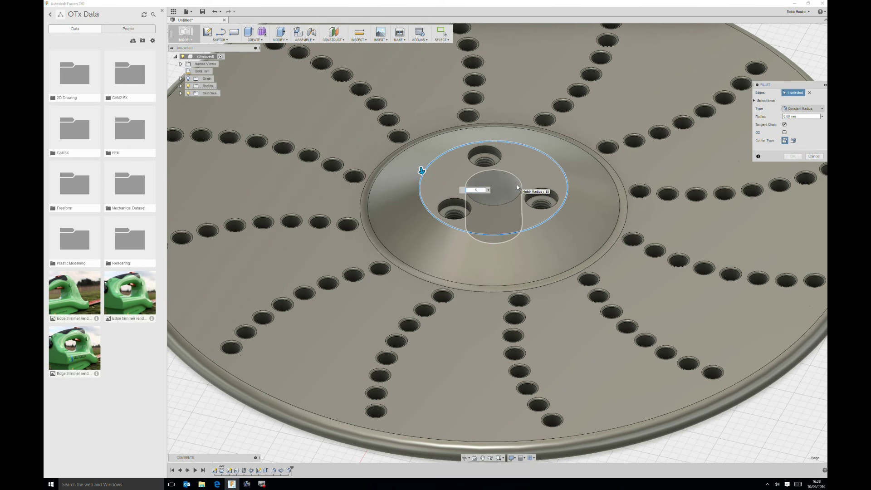
key("Escape")
scroll(520, 185, "down", 5)
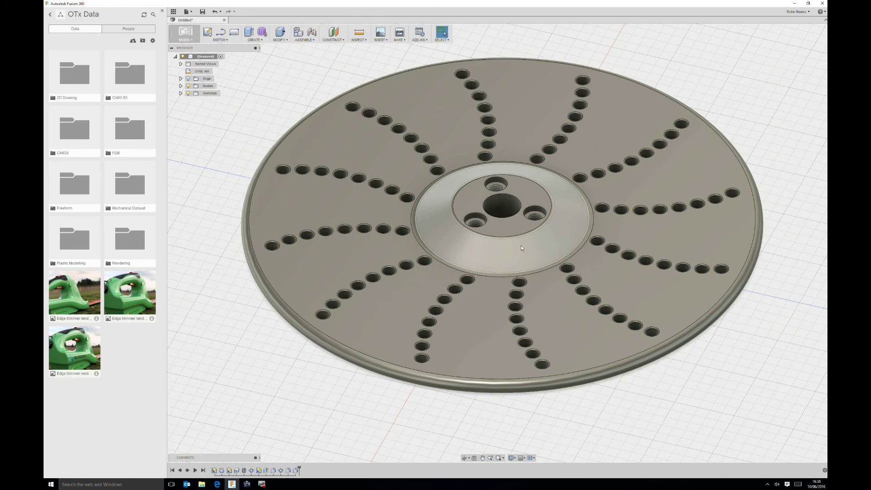
middle_click_drag(291, 183, 447, 185, "shift")
key("F6")
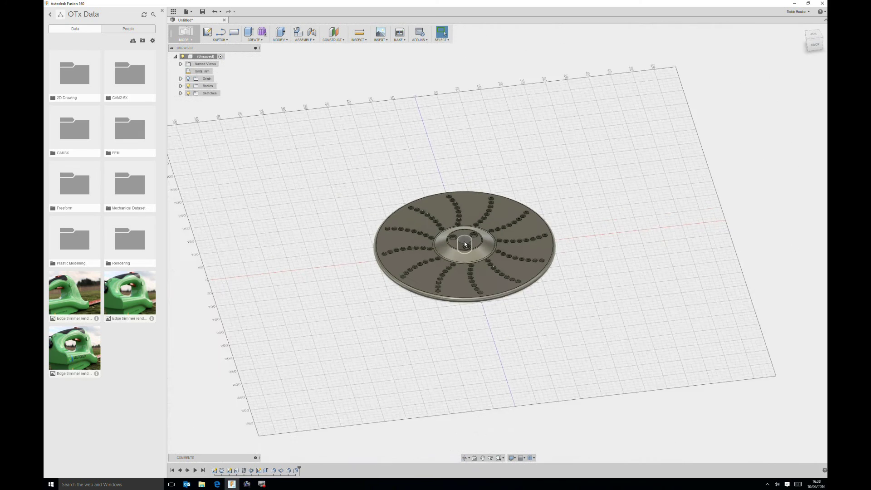
scroll(464, 244, "up", 5)
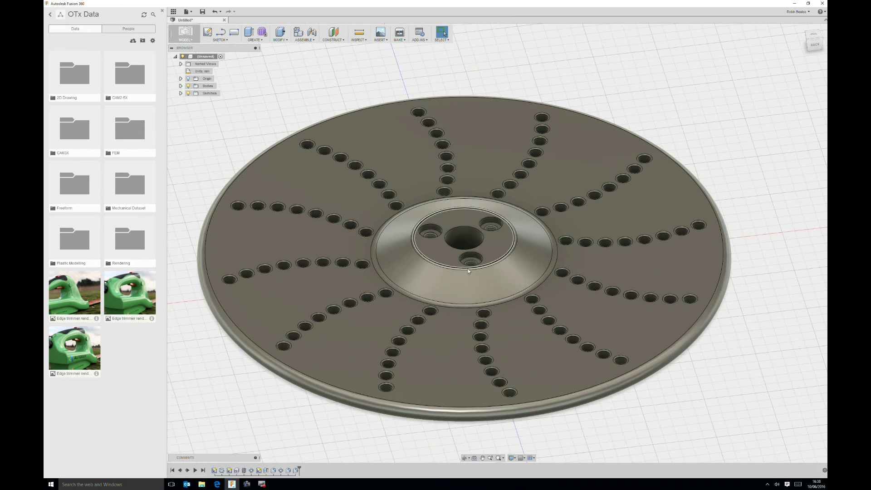
middle_click_drag(465, 267, 498, 256)
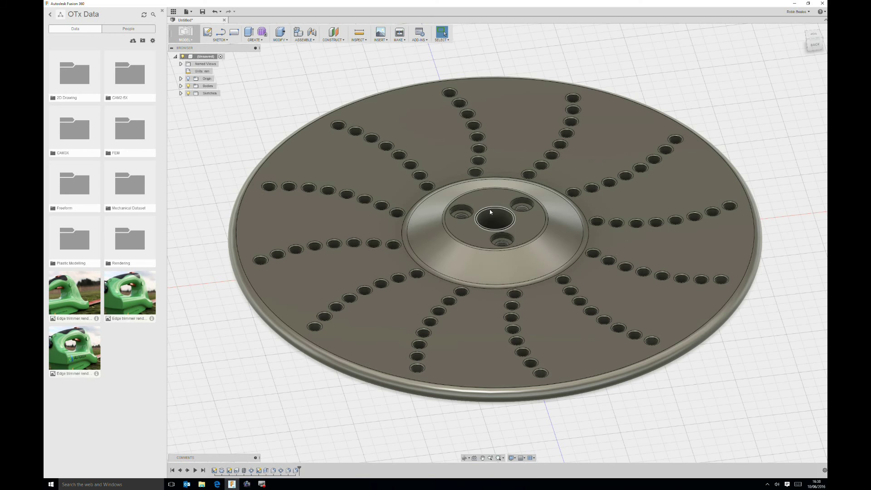
Start a new drawing from the whole design and save the design as Disc in the OTx Data project.
right_click(199, 57)
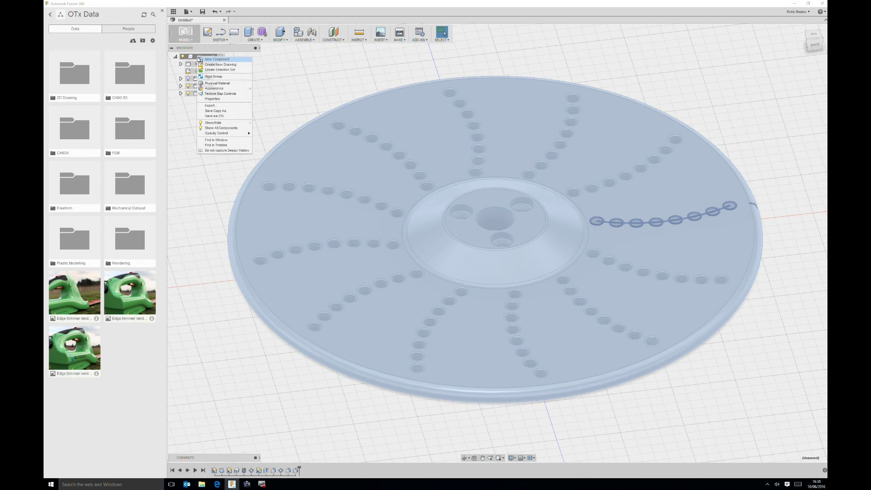
left_click(285, 65)
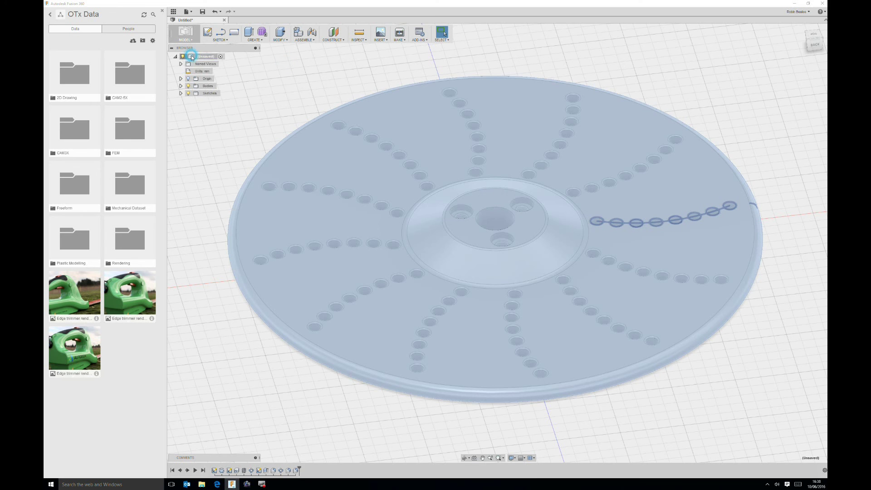
right_click(193, 58)
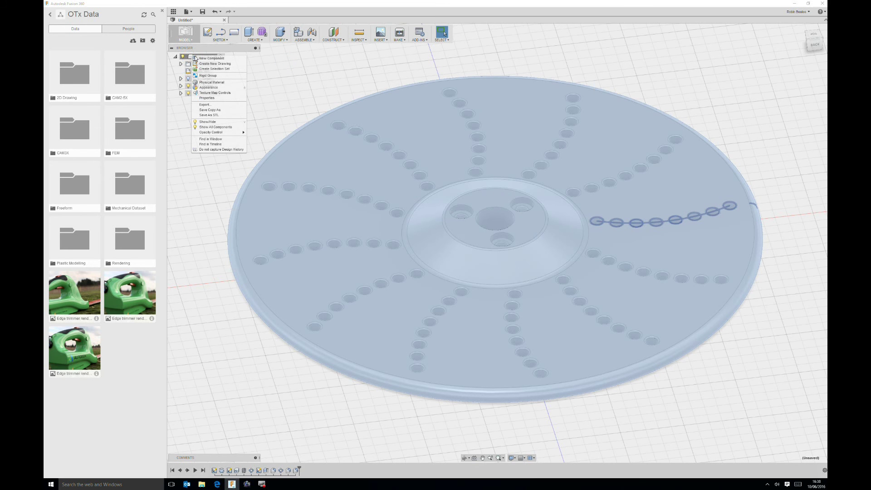
left_click(213, 66)
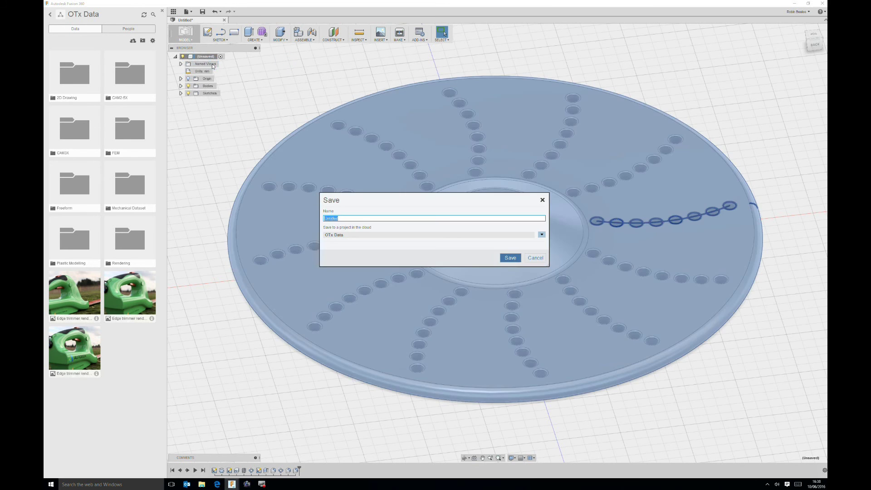
double_click(363, 217)
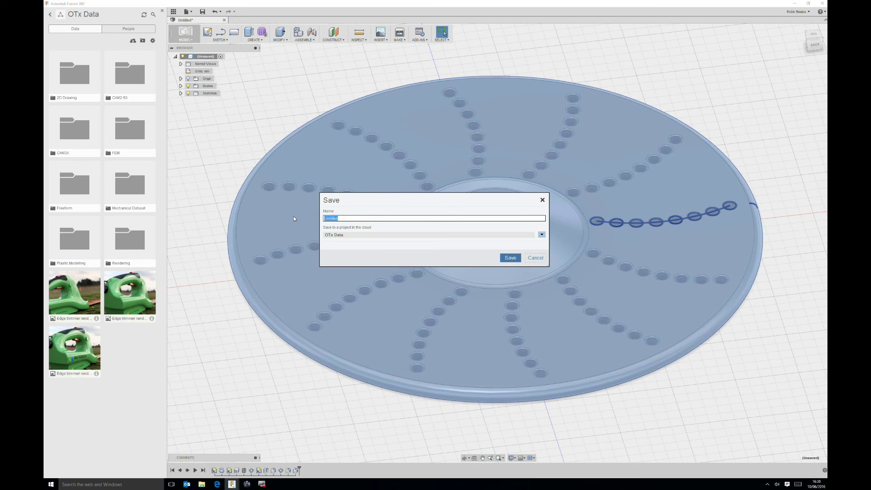
type("Disc")
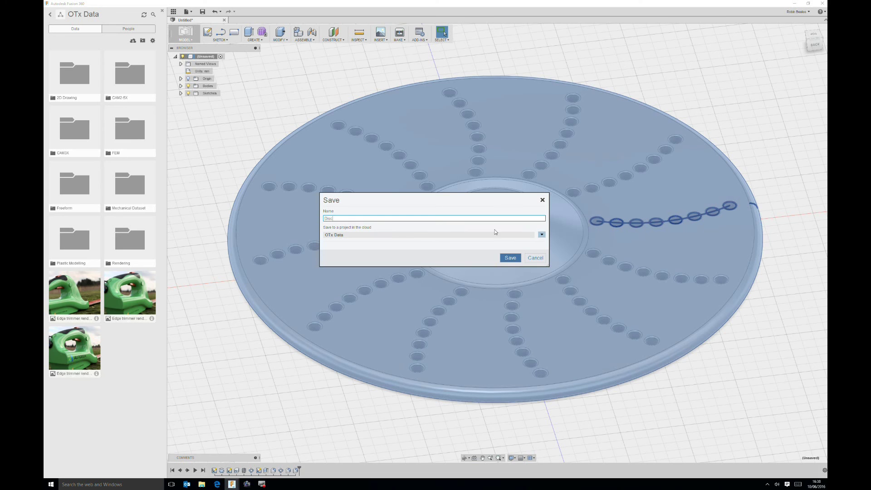
left_click(126, 360)
left_click(510, 258)
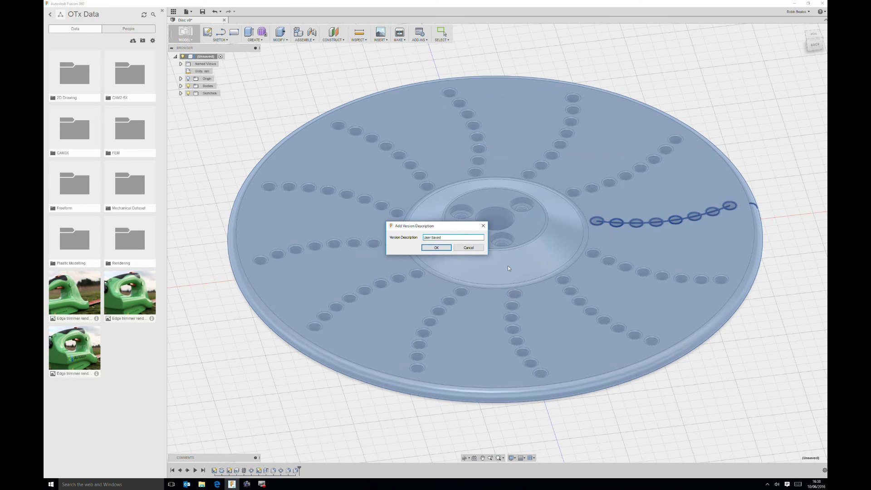
Save with the version description v1 and create the drawing with ISO standard, mm units and an A3 (420mm x 297mm) sheet.
triple_click(449, 237)
type("v1")
left_click(436, 247)
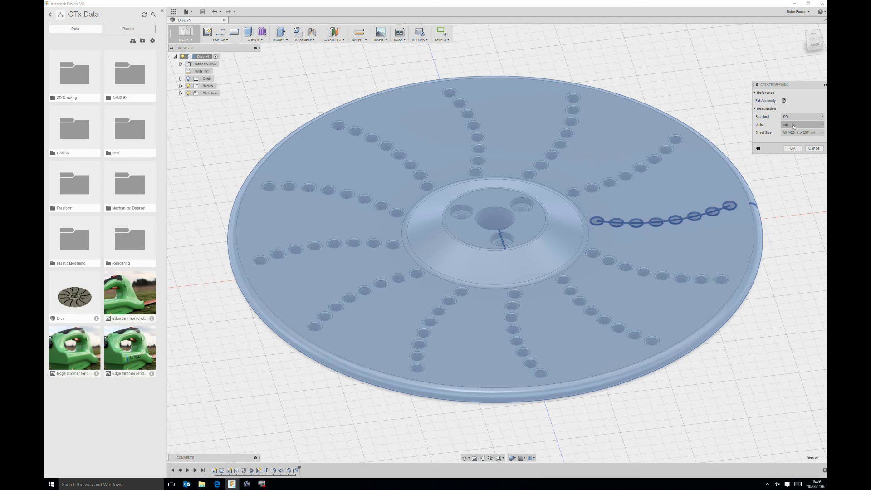
left_click(793, 149)
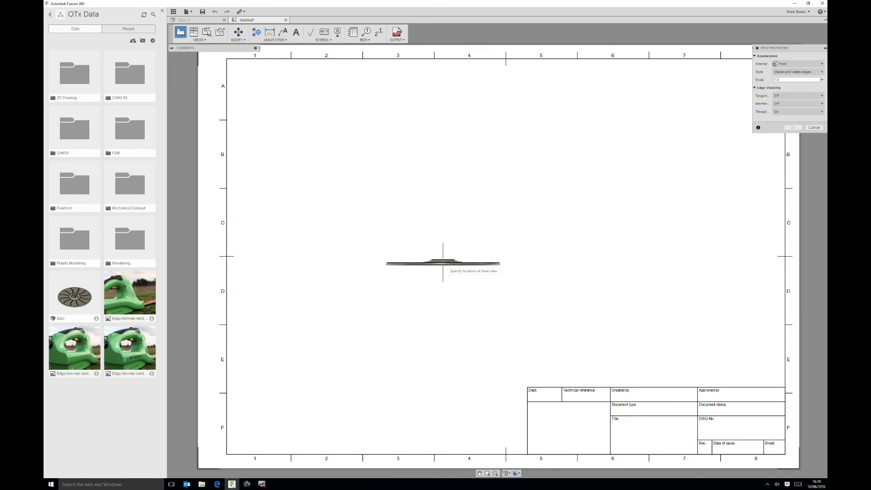
Set the base view's orientation to Top and its scale to 1:2.
left_click(798, 63)
left_click(796, 72)
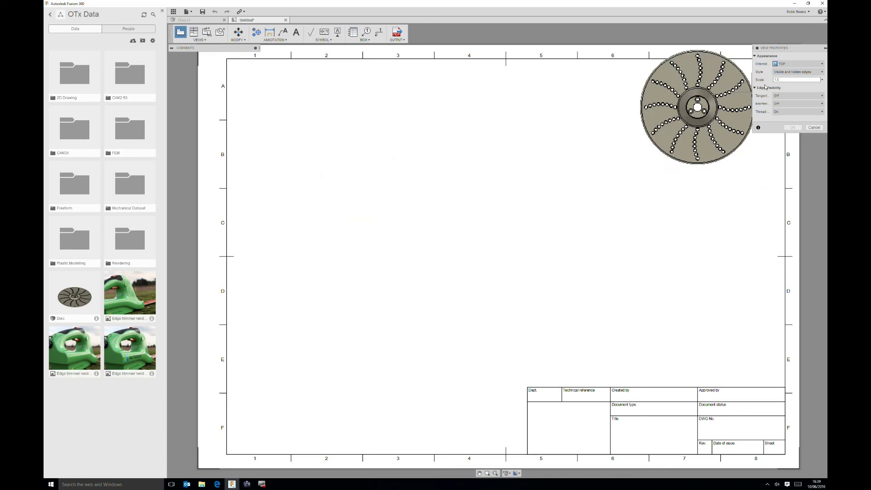
left_click(795, 80)
type("1:2")
key("Return")
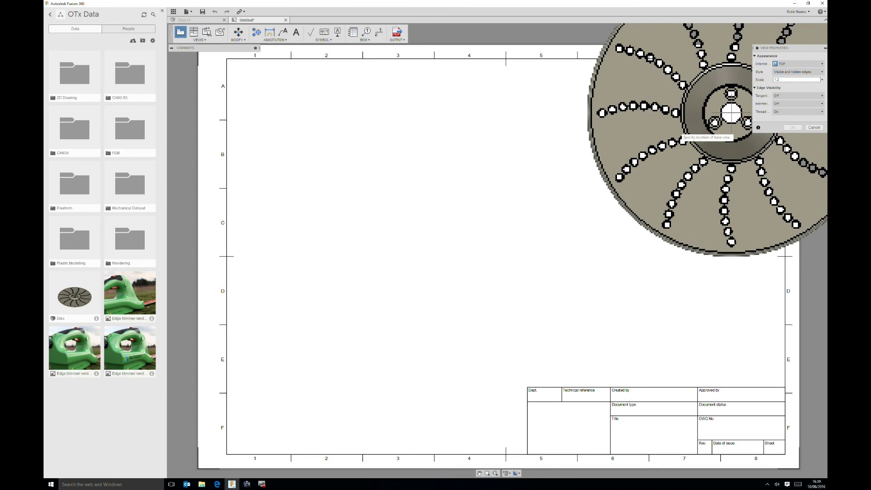
Set the base view's scale to 1:3 and place it in the upper-left area of the drawing sheet.
left_click(780, 82)
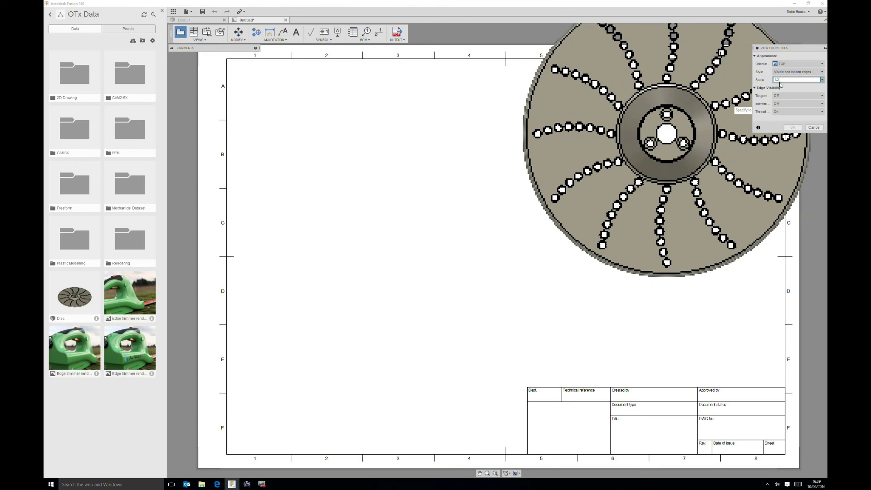
type("1:3")
key("Return")
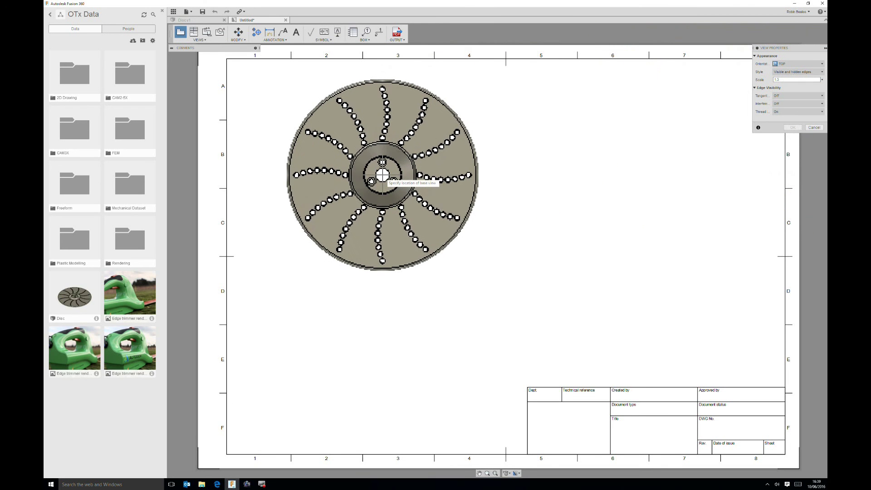
left_click(383, 174)
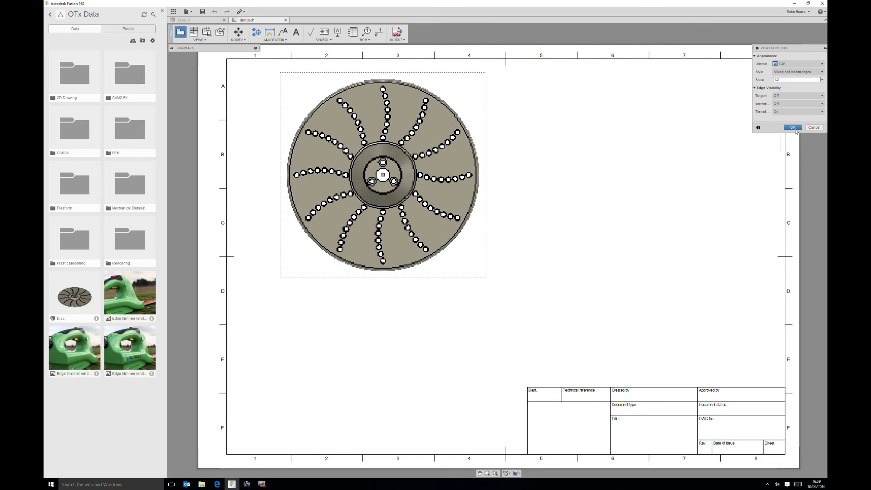
left_click(792, 127)
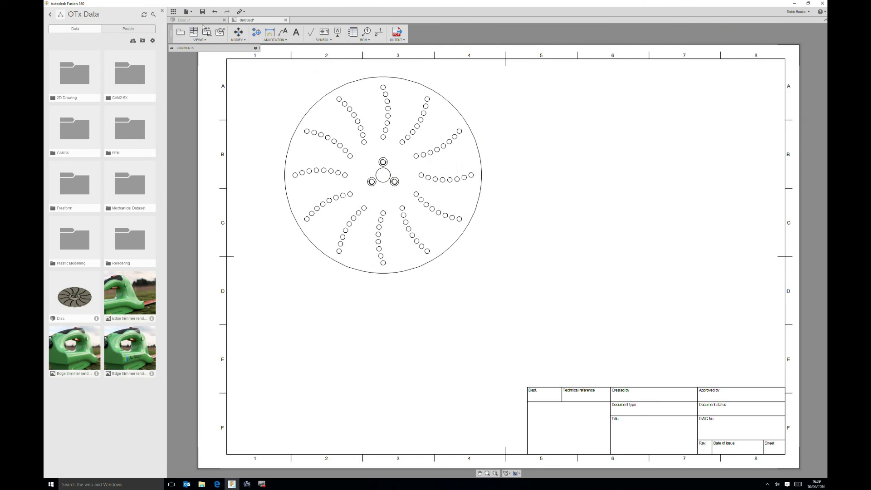
Project a side view, a view below and an isometric view from the base view, then move the isometric view to the sheet's upper-right area.
left_click(193, 32)
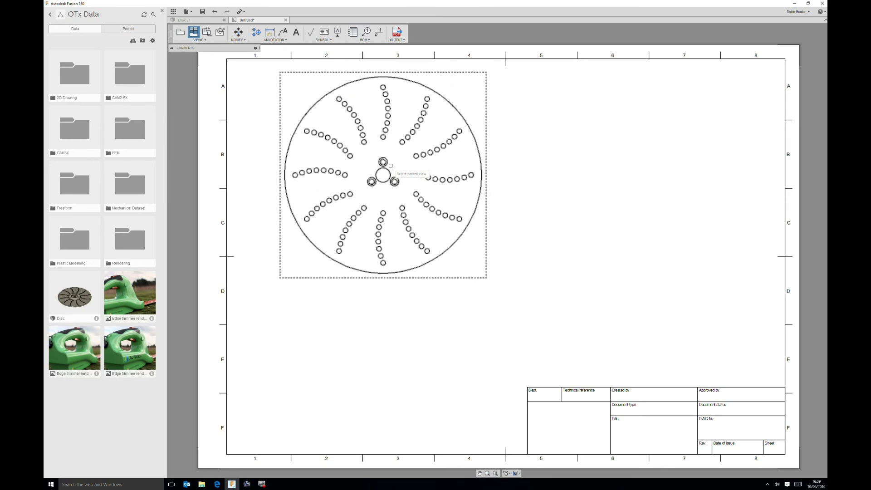
left_click(390, 165)
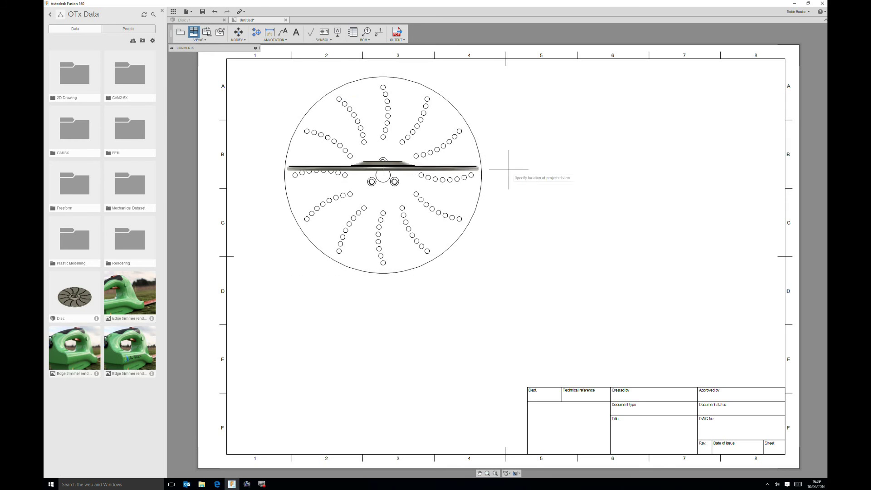
left_click(564, 175)
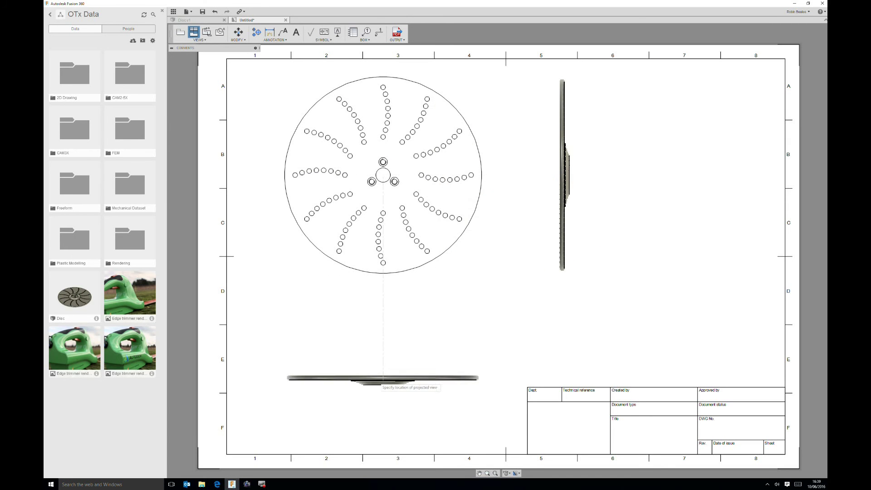
left_click(376, 381)
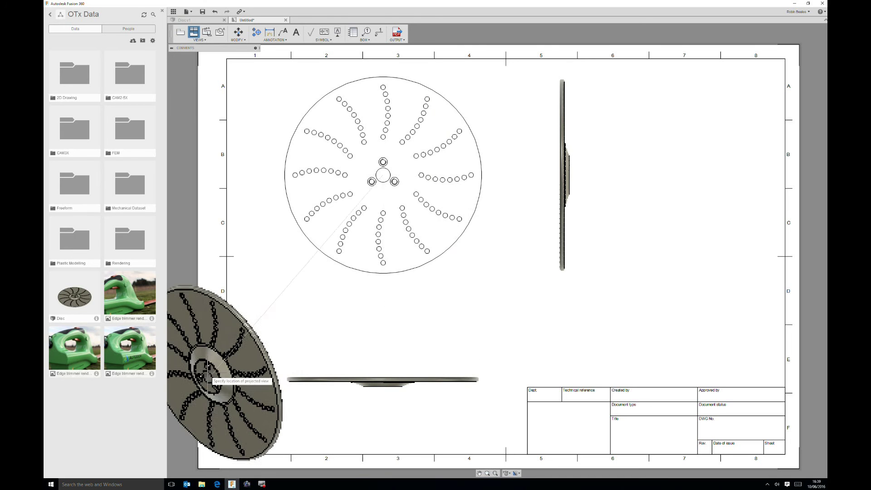
left_click(278, 235)
right_click(276, 235)
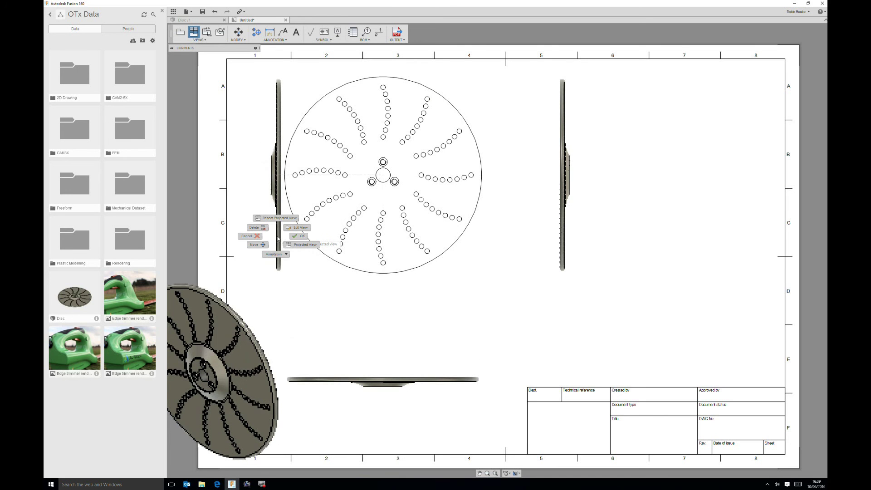
left_click(295, 236)
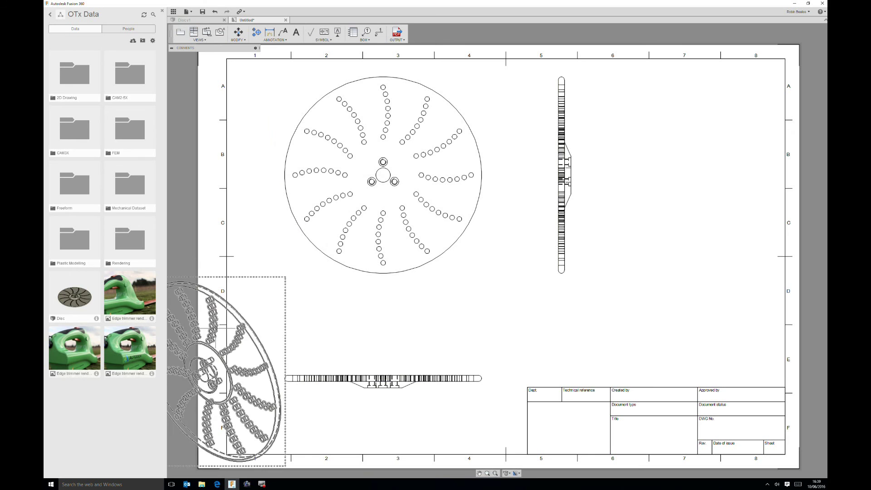
left_click(210, 369)
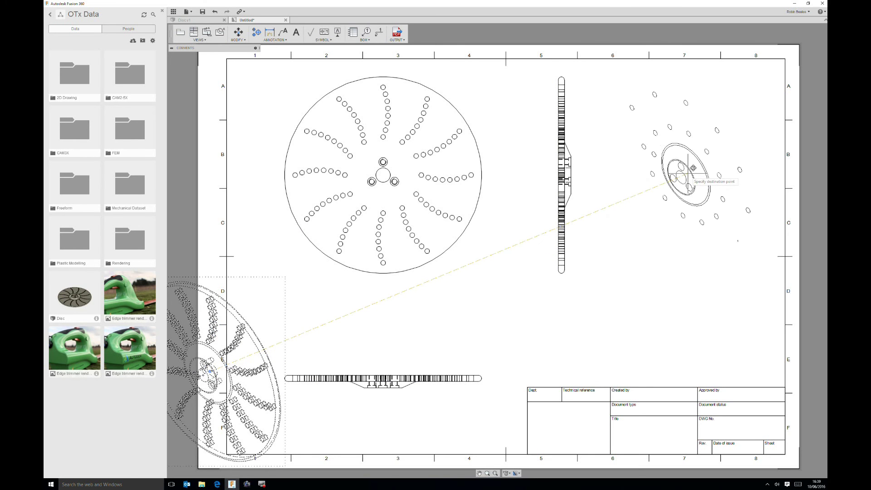
left_click(693, 168)
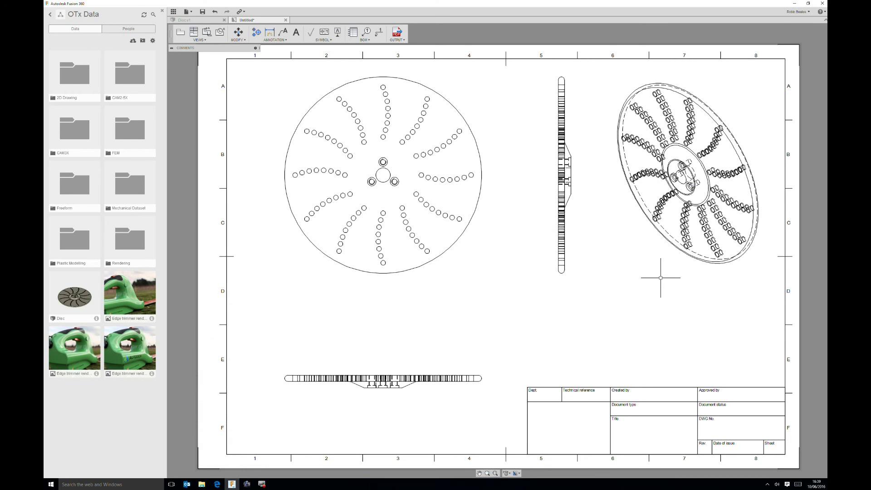
left_click(702, 98)
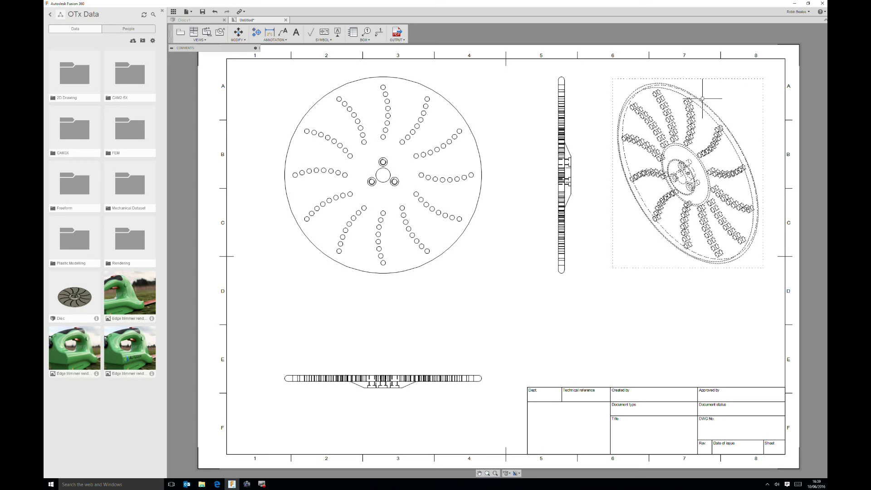
right_click(703, 98)
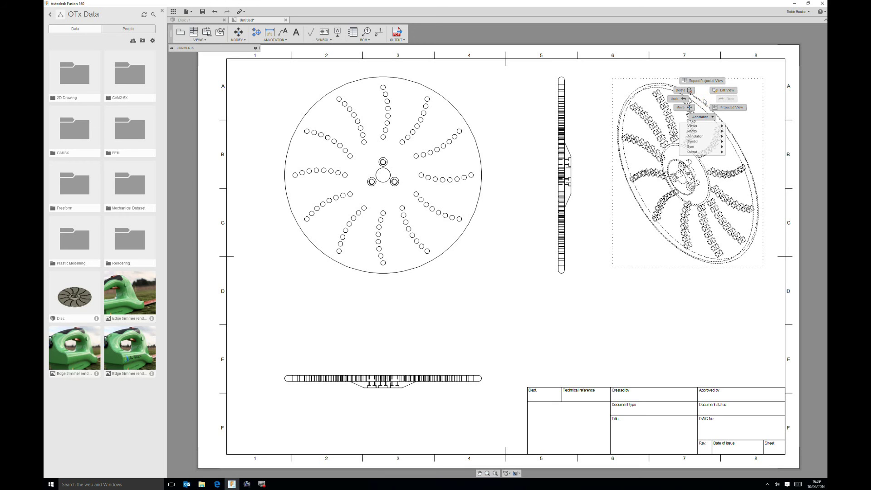
mouse_move(709, 133)
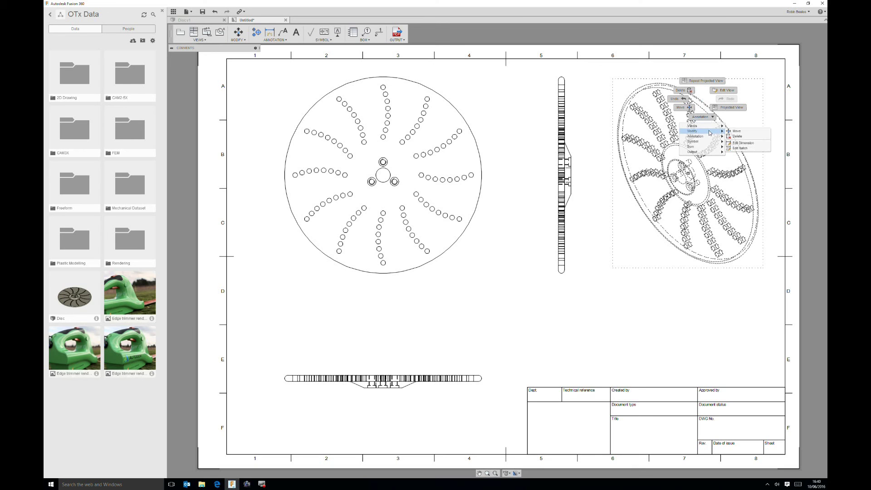
mouse_move(710, 155)
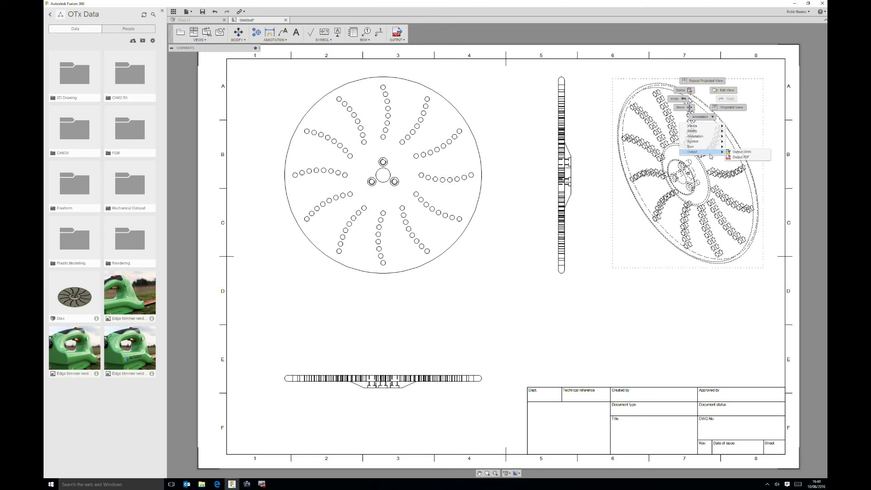
key("Escape")
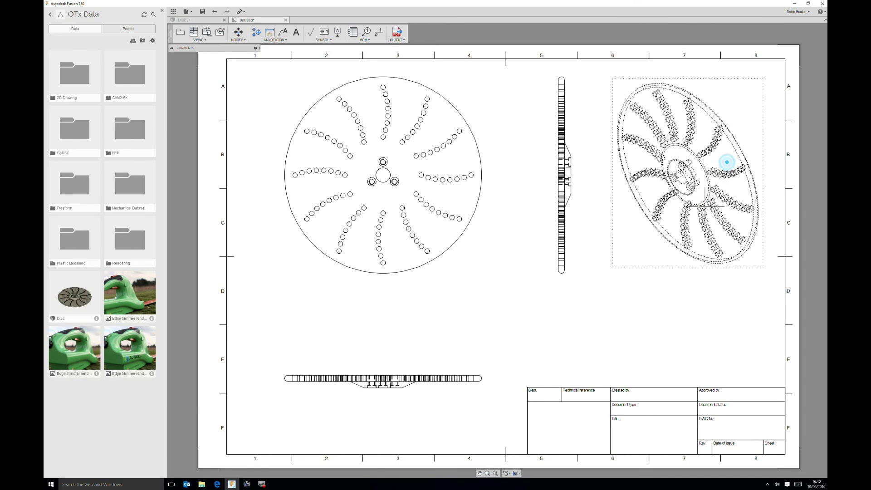
Set the isometric view's style to Shaded with visible and hidden edges.
double_click(725, 171)
left_click(795, 65)
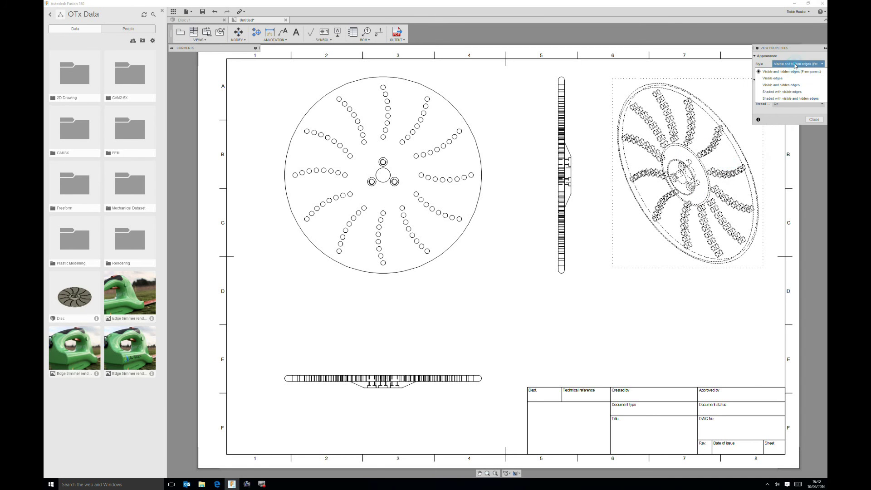
left_click(788, 97)
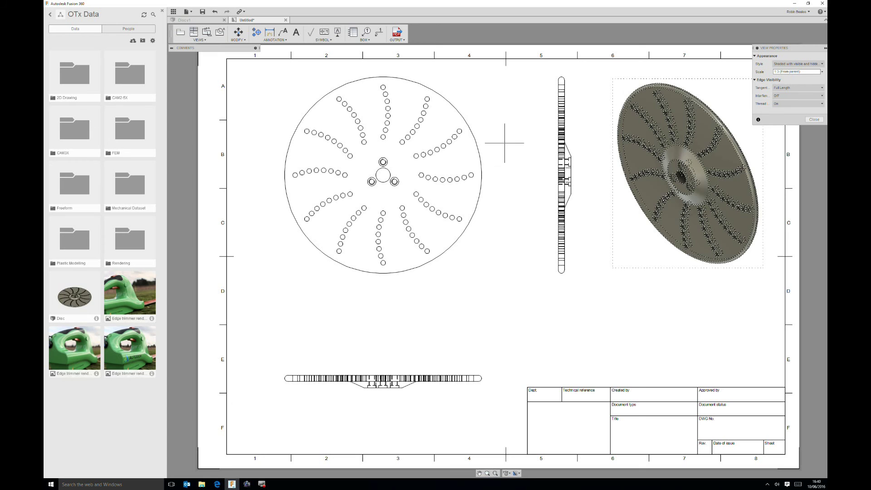
left_click(814, 119)
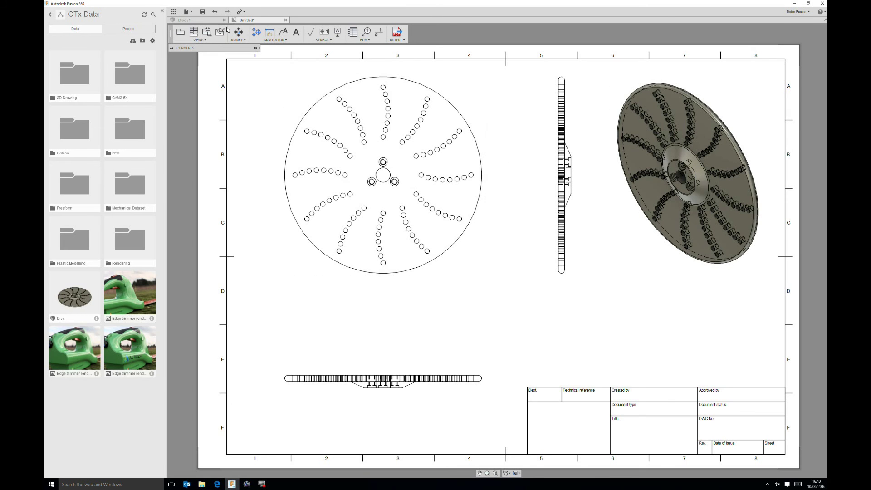
Create a section view of the top view along its vertical centreline and place it between the top view and the side view.
left_click(207, 32)
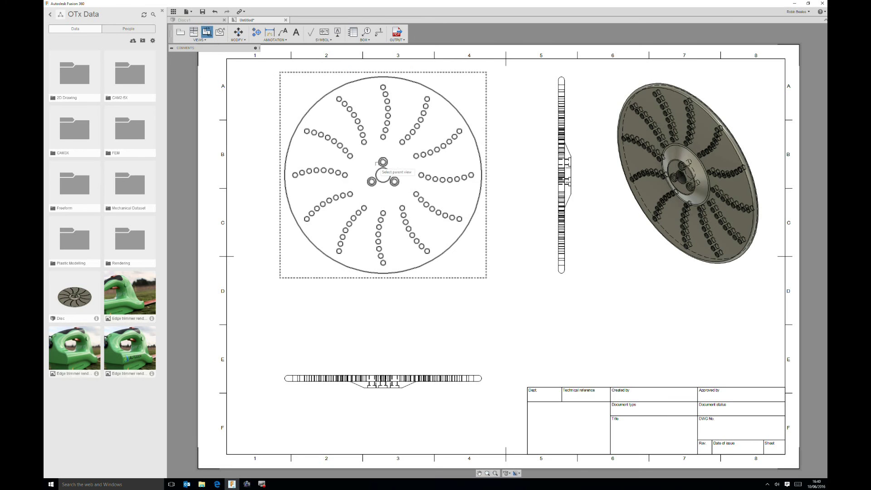
left_click(382, 173)
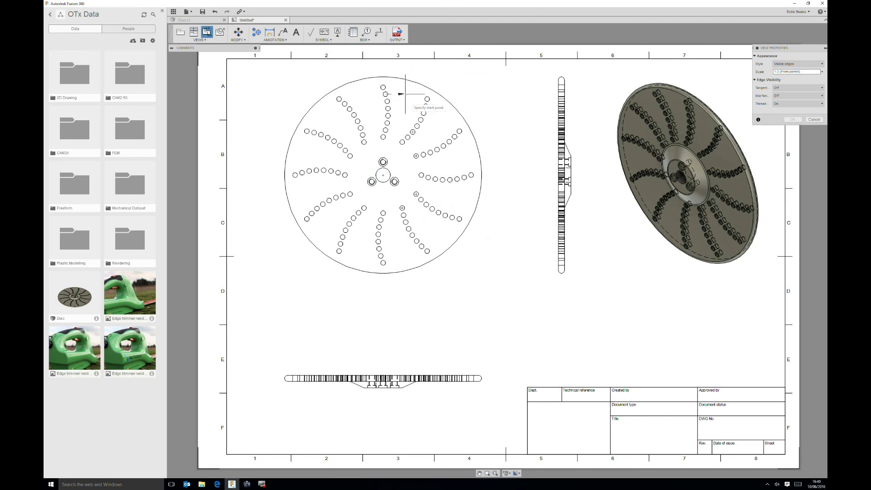
left_click(383, 77)
left_click(382, 272)
right_click(493, 283)
left_click(474, 279)
left_click(512, 176)
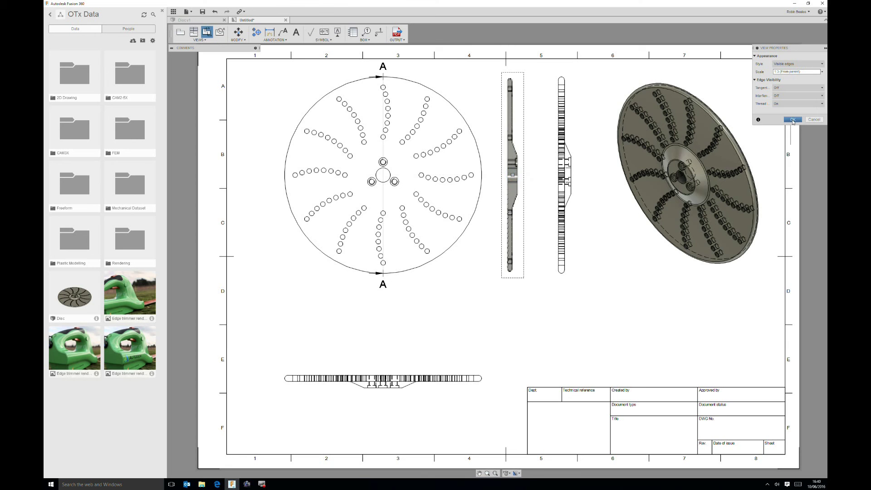
left_click(792, 120)
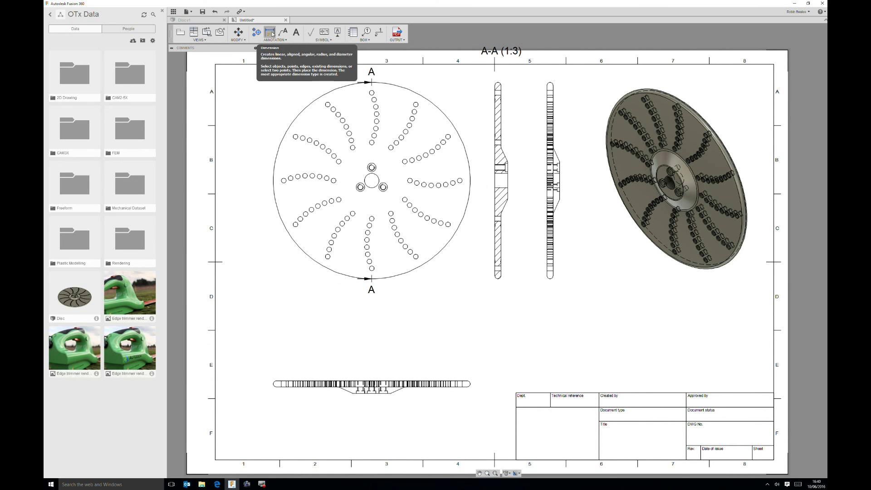
Dimension the central bore's diameter in section view A-A and place the dimension between the section view and the side view.
left_click(272, 35)
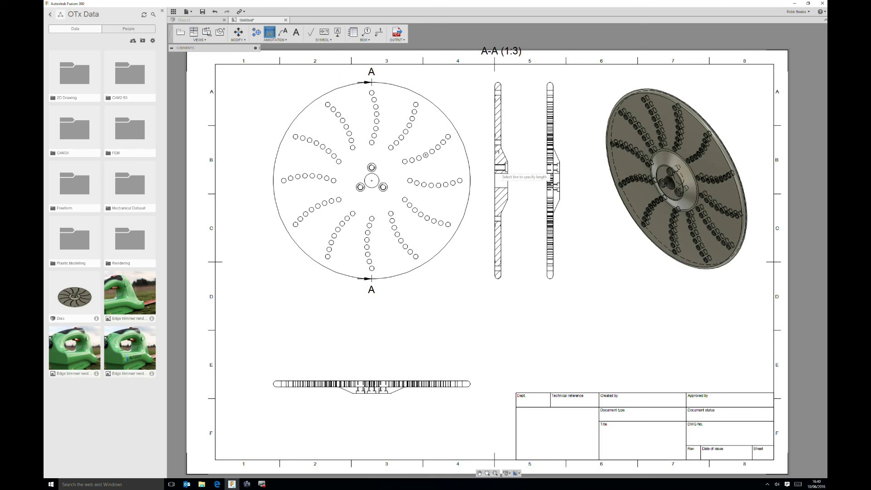
scroll(503, 179, "down", 2)
scroll(507, 181, "up", 4)
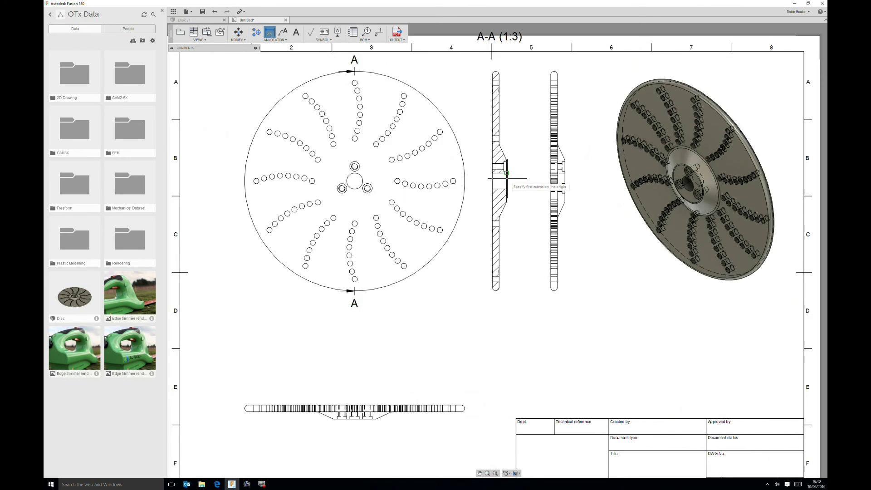
left_click(506, 177)
left_click(507, 200)
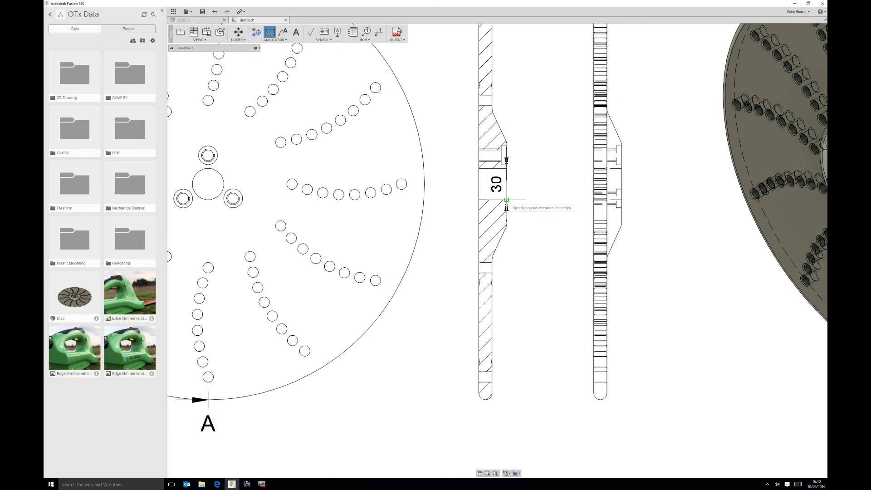
left_click(540, 189)
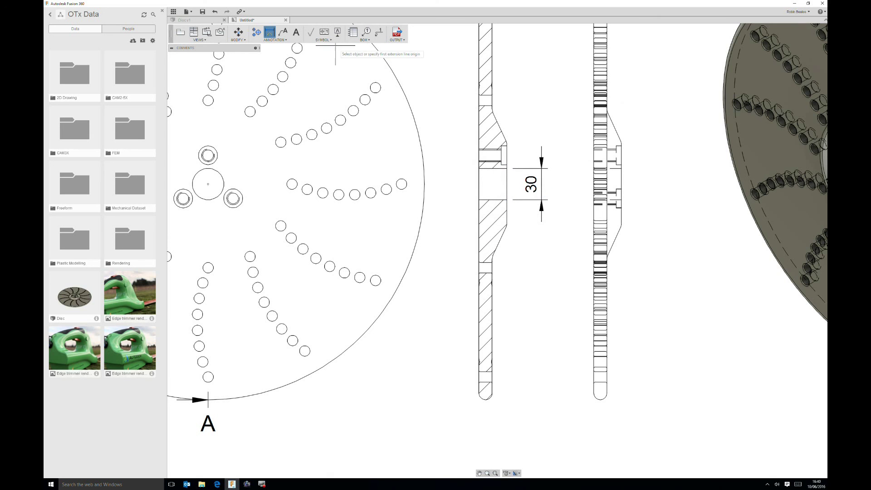
Dimension the full width of the hub's flat face in the section view, placing it outside the bore dimension.
left_click(506, 143)
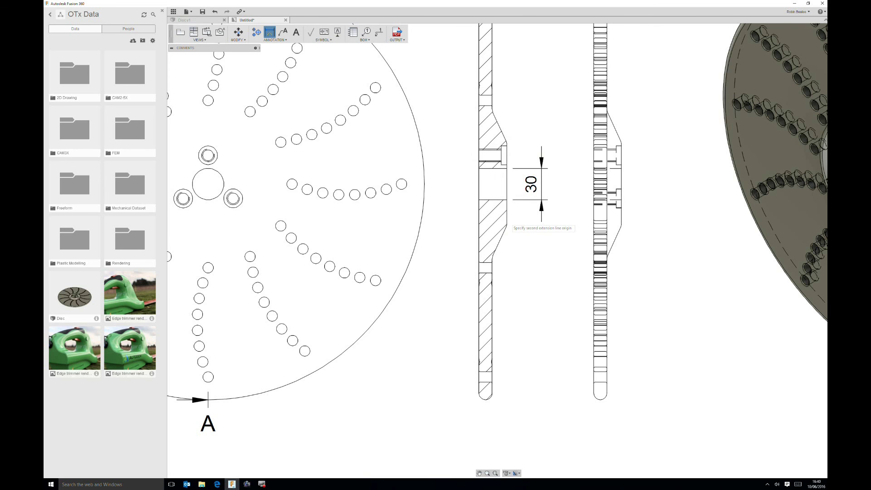
scroll(507, 220, "down", 2)
scroll(506, 220, "up", 4)
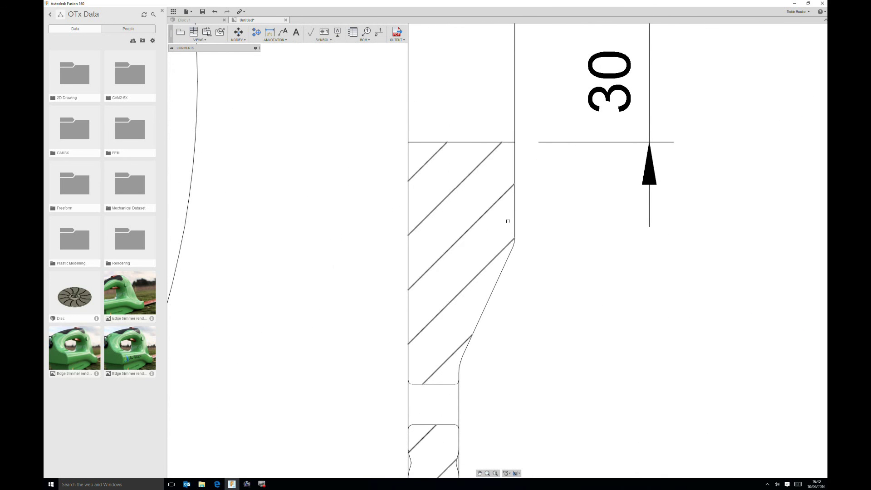
left_click(513, 239)
middle_click_drag(522, 169, 522, 254)
scroll(523, 74, "down", 1)
middle_click_drag(523, 74, 499, 172)
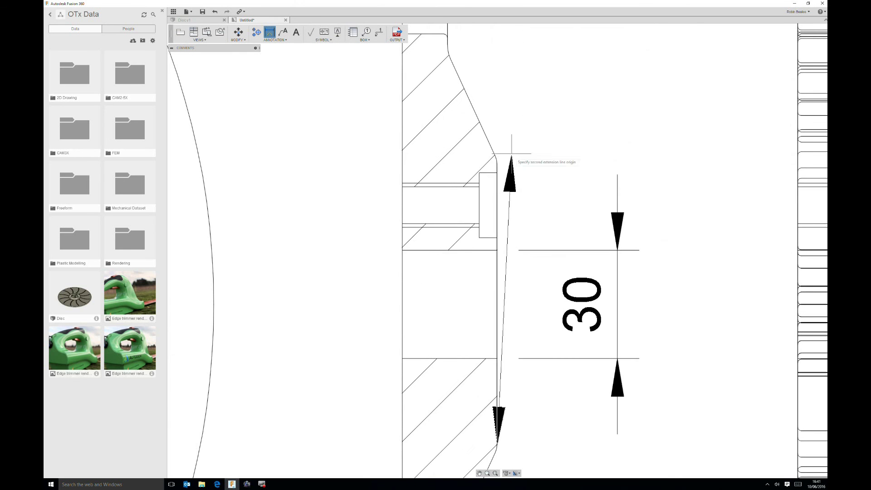
left_click(497, 164)
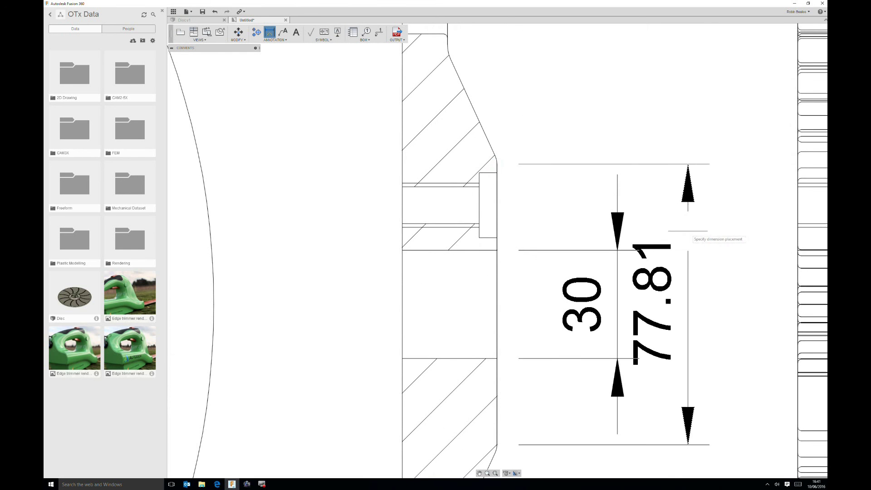
left_click(724, 227)
scroll(599, 259, "up", 3)
scroll(599, 258, "down", 5)
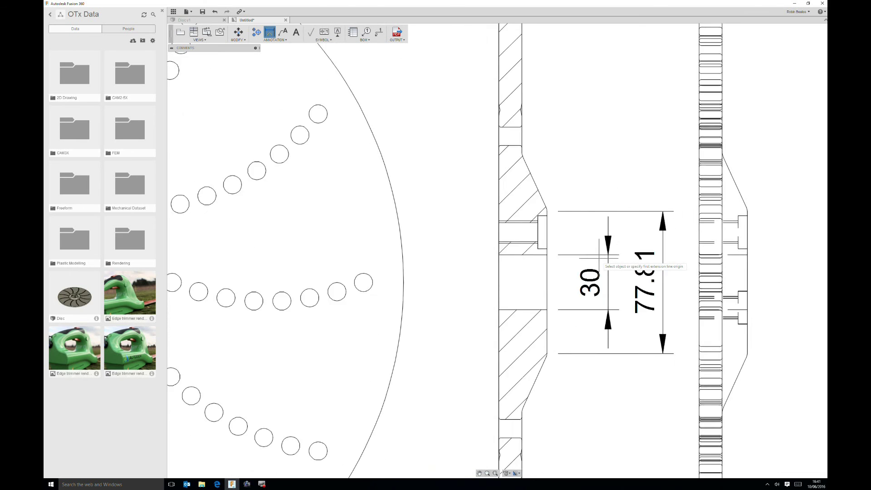
Add a radius dimension to the rounded edge of the hub's flat face in the section view, then end dimensioning.
left_click(269, 34)
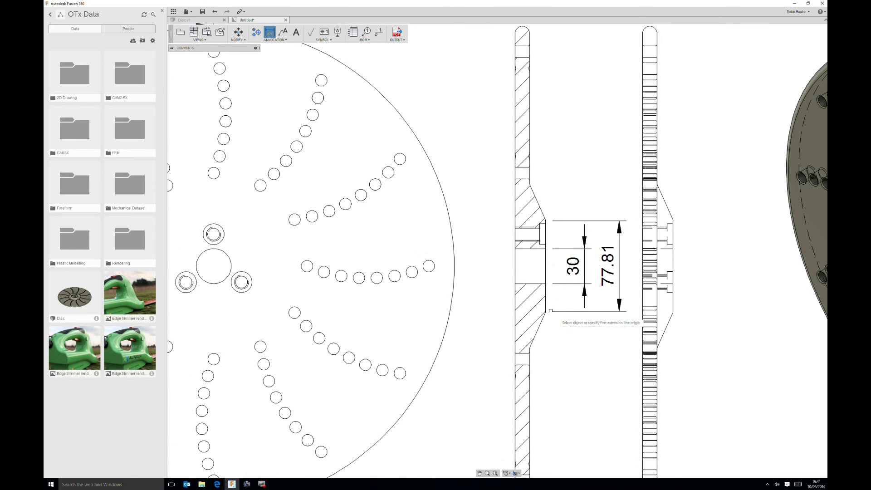
scroll(532, 299, "up", 8)
left_click(531, 300)
scroll(610, 338, "up", 4)
scroll(610, 340, "down", 3)
left_click(610, 339)
scroll(610, 339, "down", 6)
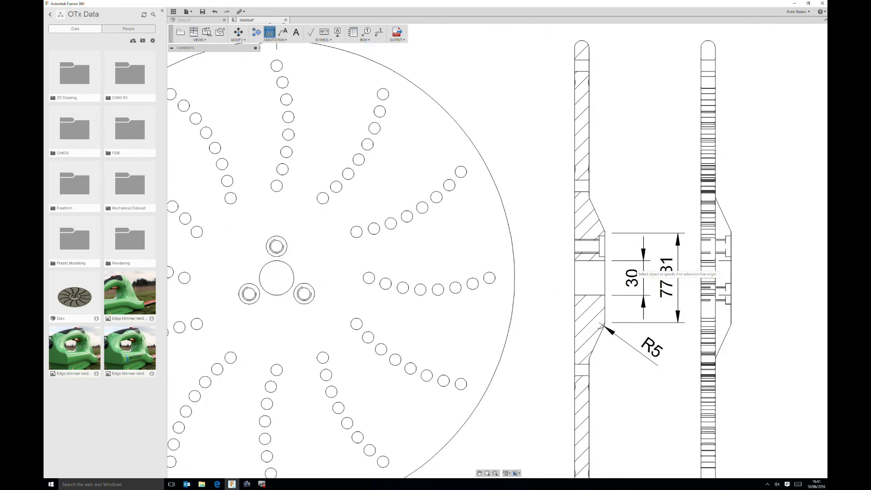
scroll(563, 258, "down", 5)
middle_click_drag(563, 257, 527, 242)
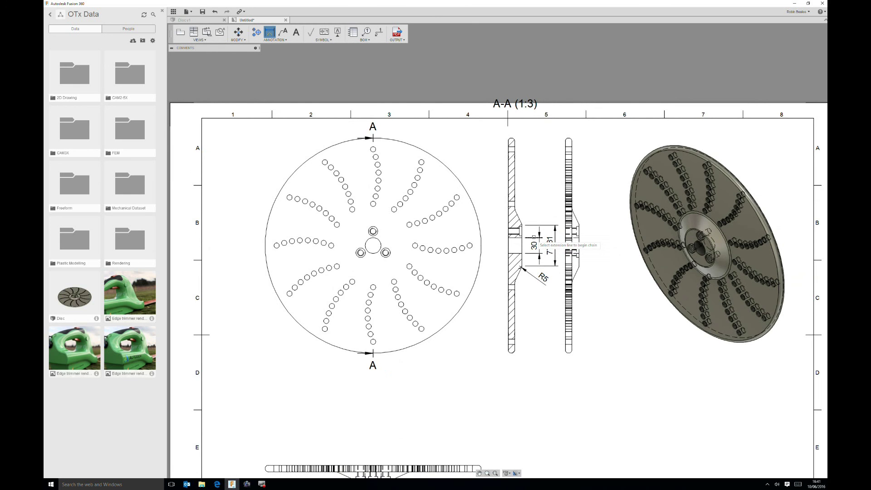
scroll(508, 240, "down", 4)
scroll(508, 240, "up", 1)
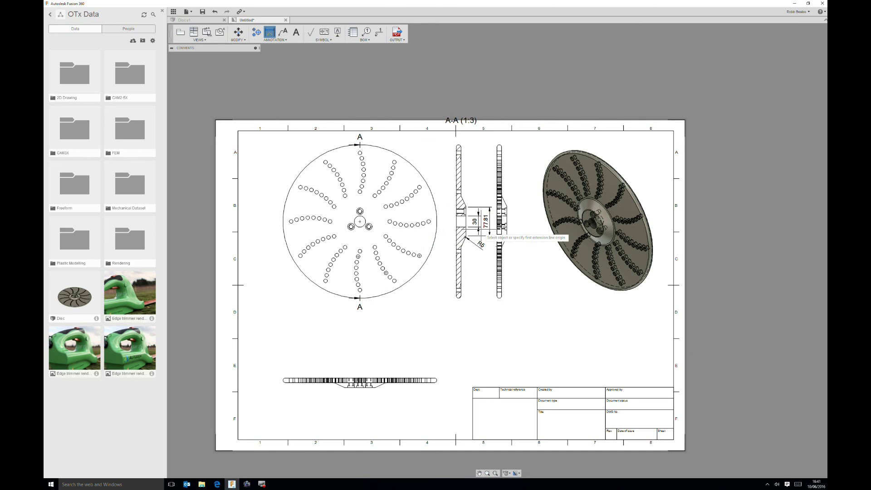
key("Escape")
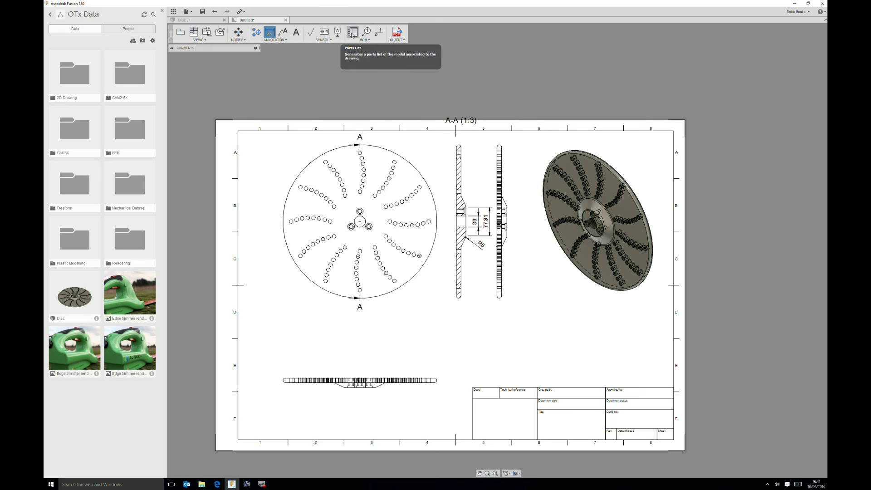
Return to the disc model and start a sketch on the flat disc face around the hub.
left_click(397, 39)
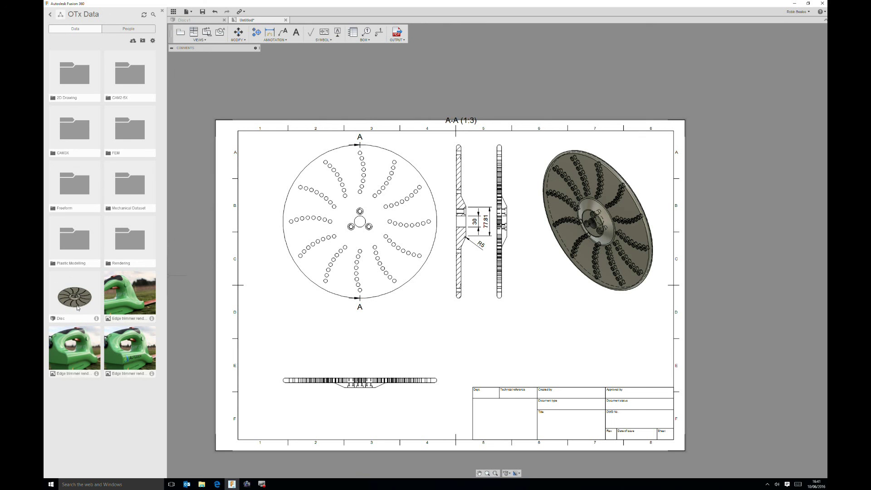
left_click(203, 21)
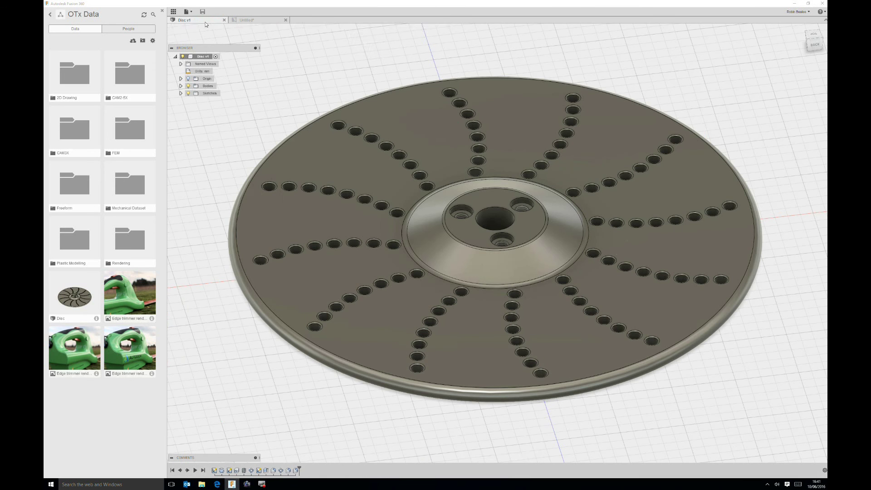
middle_click_drag(394, 116, 433, 144, "shift")
left_click(208, 32)
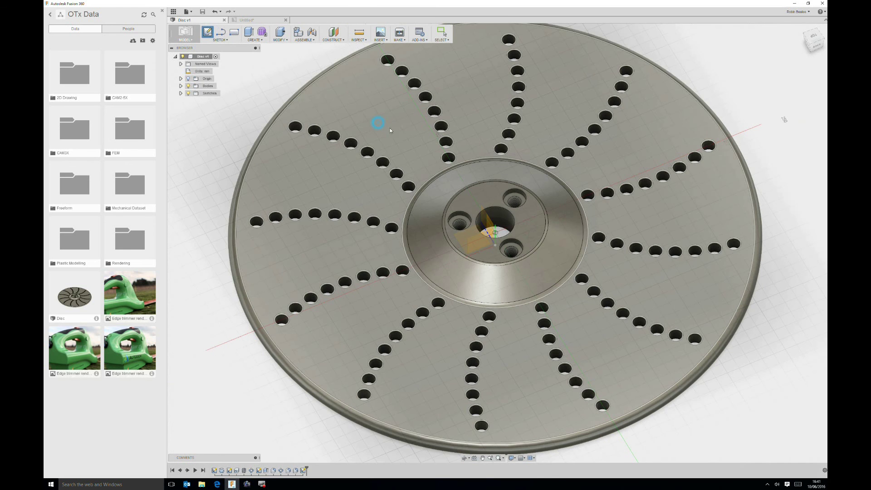
left_click(391, 128)
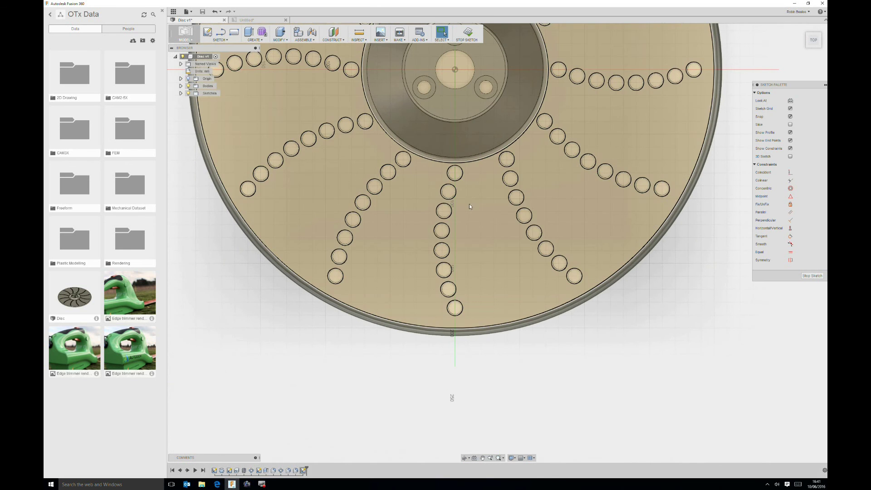
Try a center point slot between two neighbouring curved hole rows, then undo it.
left_click(221, 40)
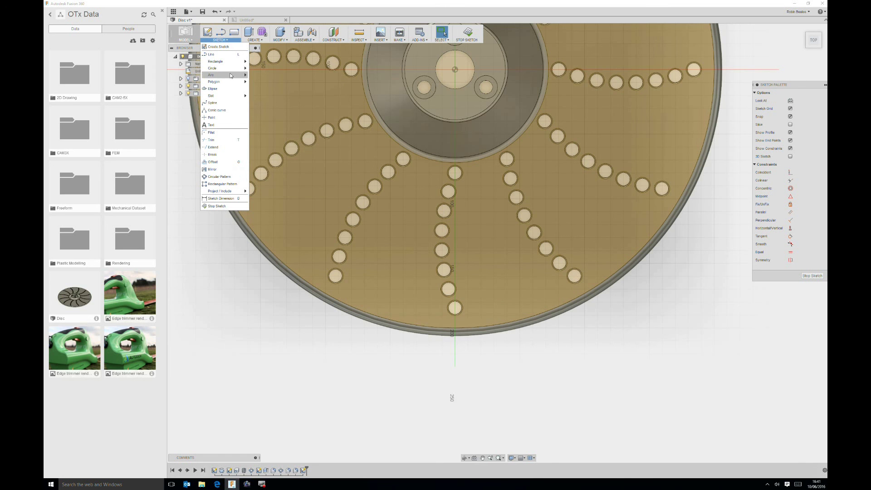
mouse_move(234, 63)
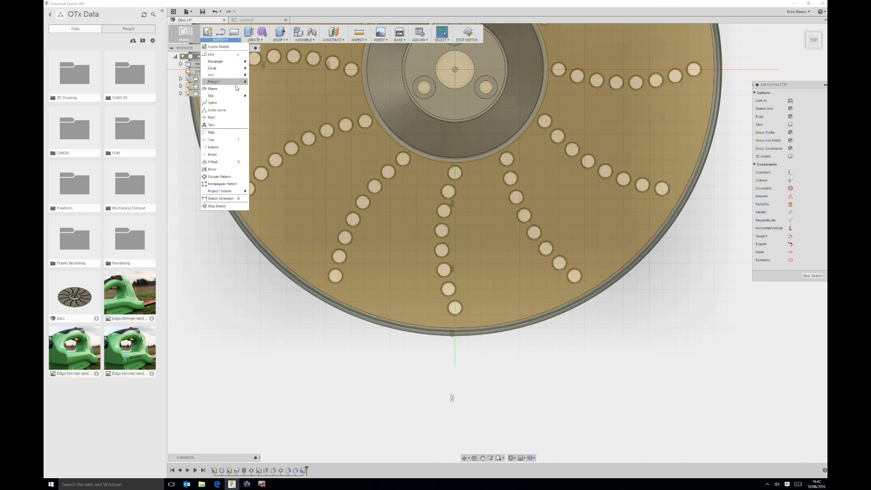
mouse_move(233, 95)
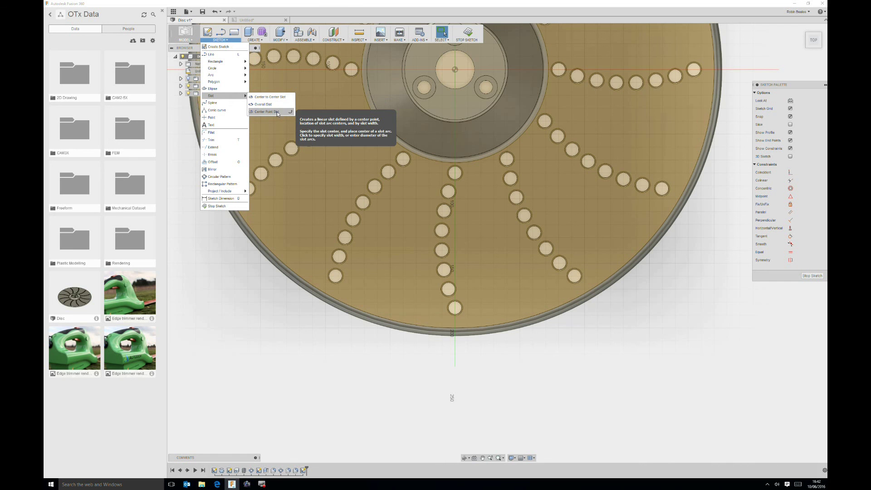
left_click(276, 112)
left_click(283, 228)
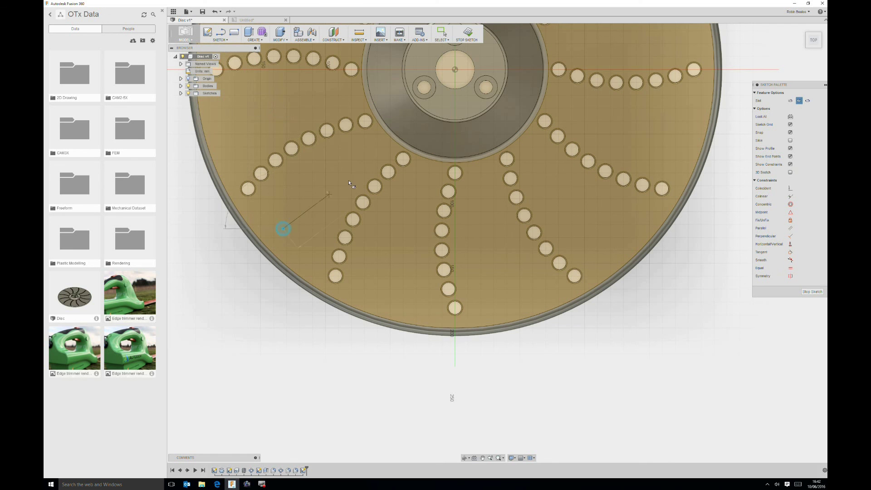
left_click(371, 146)
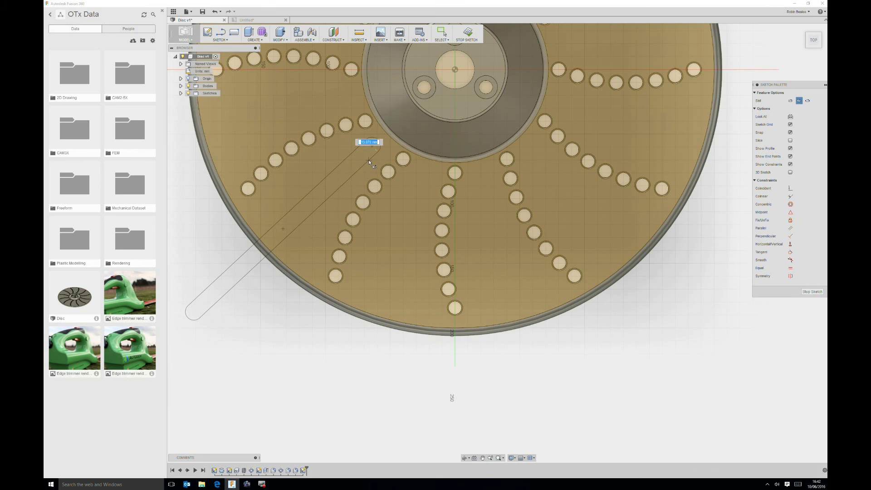
left_click(369, 162)
key("Escape")
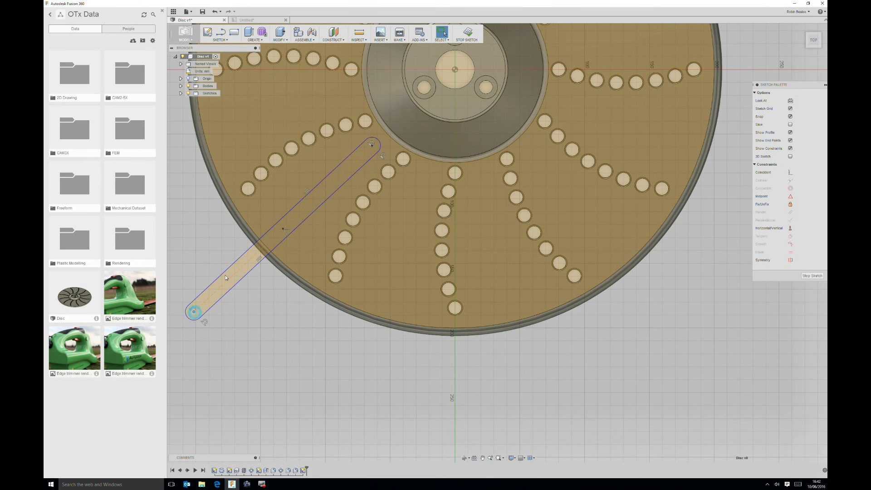
key("ctrl+z")
Sketch a center to center slot between two neighbouring curved hole rows, within the disc's edge, and finish the sketch.
left_click(229, 41)
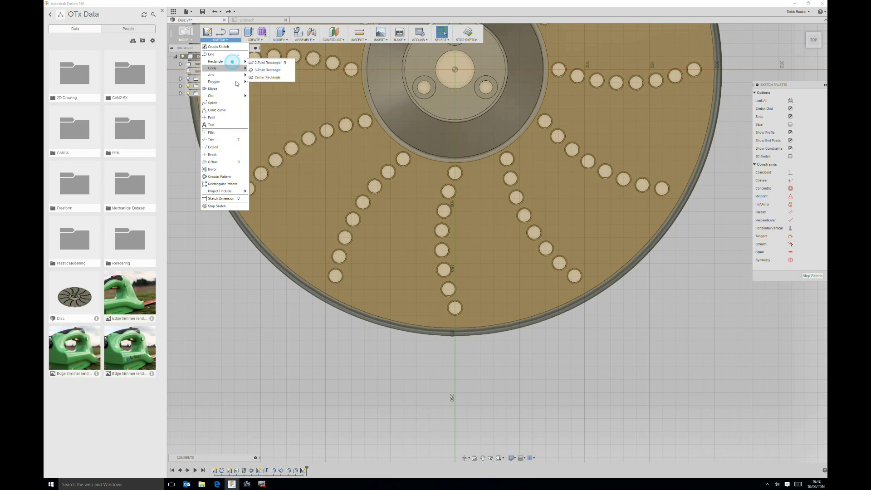
mouse_move(227, 95)
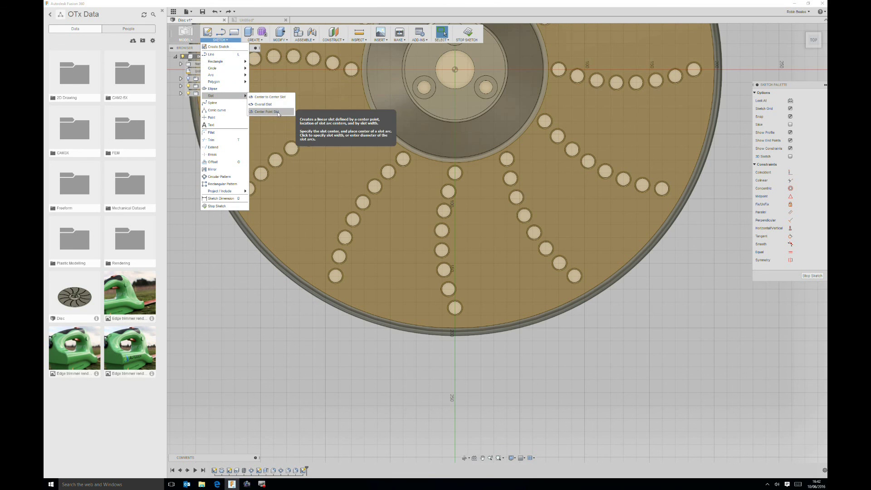
left_click(277, 98)
left_click(283, 225)
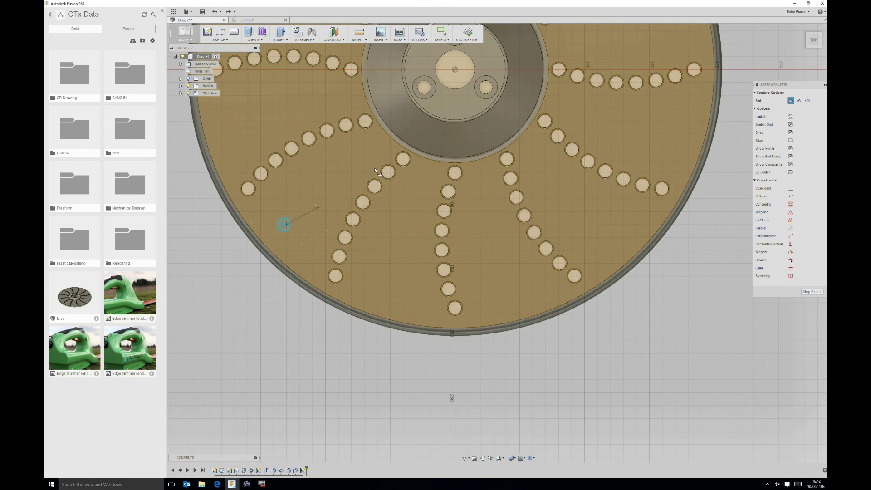
left_click(374, 144)
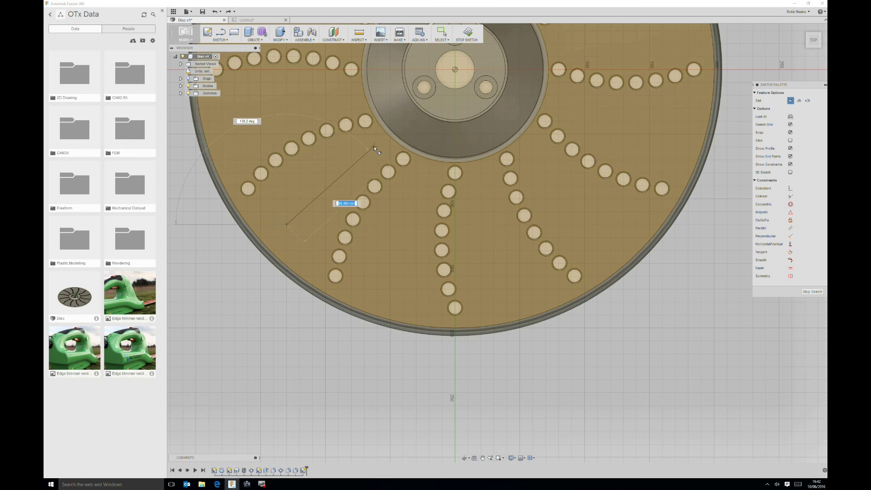
left_click(359, 173)
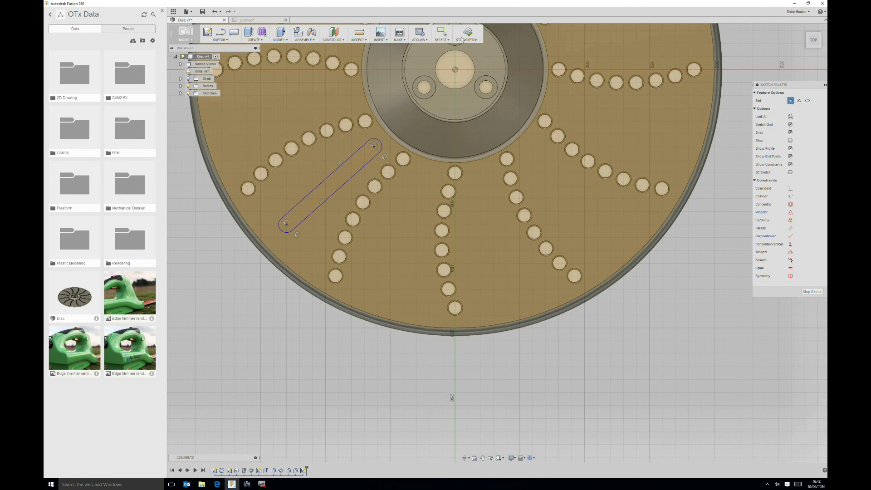
left_click(468, 32)
Extrude the slot profile on one side as a cut through the whole disc thickness.
left_click(255, 39)
left_click(258, 53)
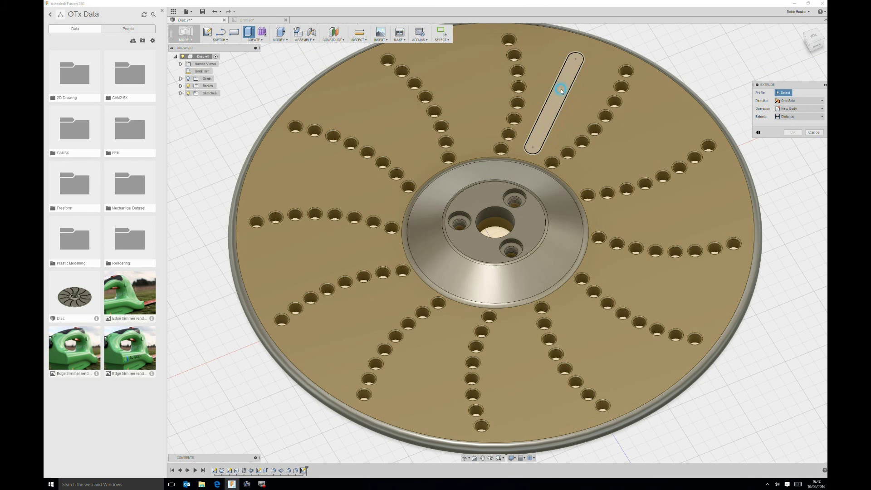
left_click(560, 89)
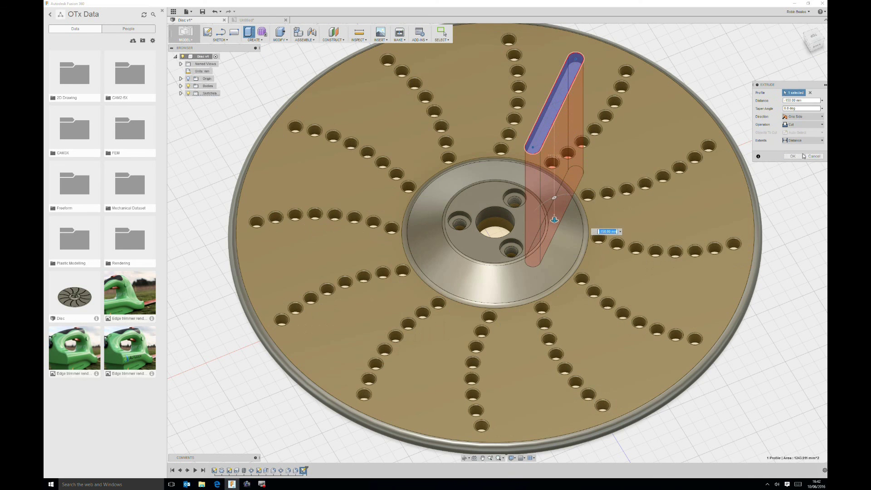
left_click(793, 156)
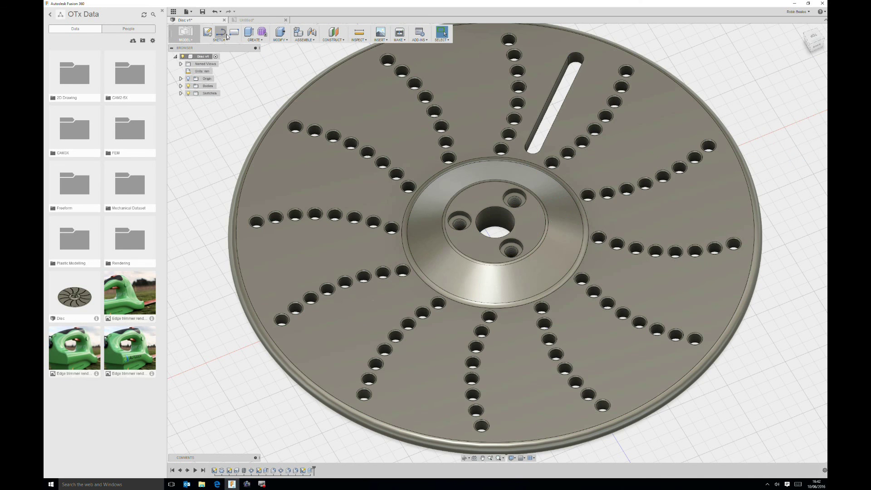
Create a circular pattern of the slot cut feature around the central bore axis with 12 instances.
left_click(225, 40)
left_click(254, 39)
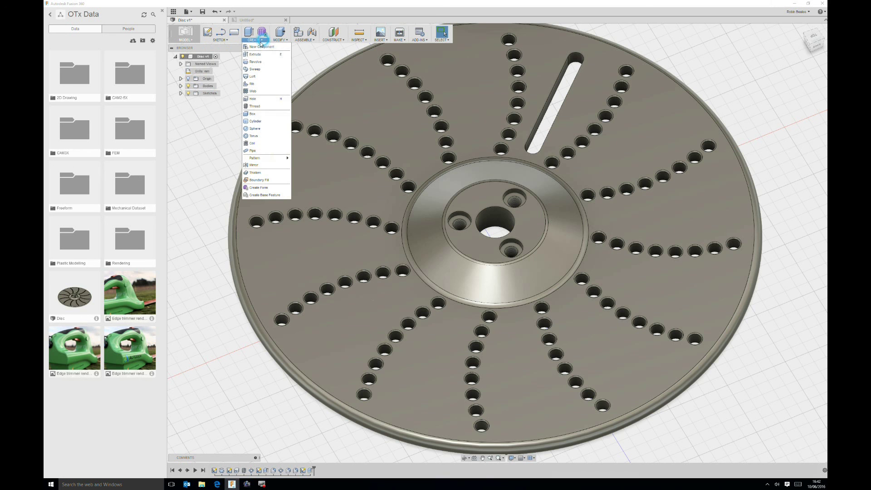
mouse_move(267, 158)
left_click(309, 165)
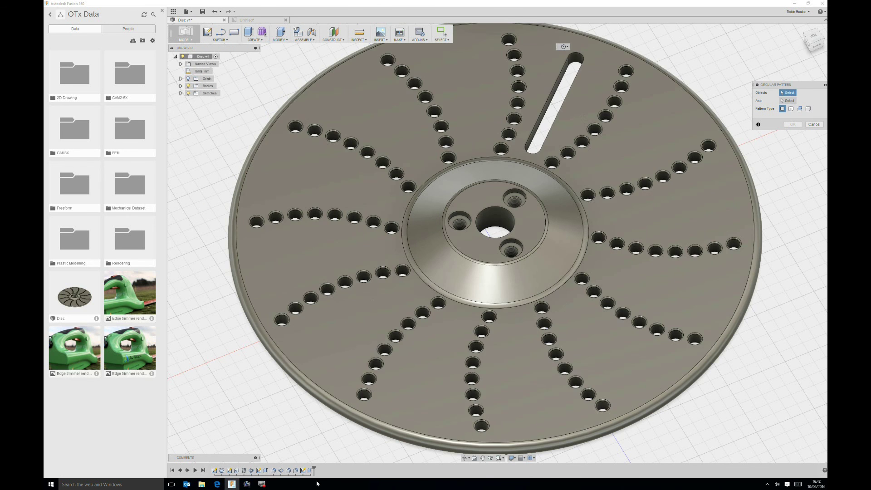
left_click(311, 471)
left_click(791, 101)
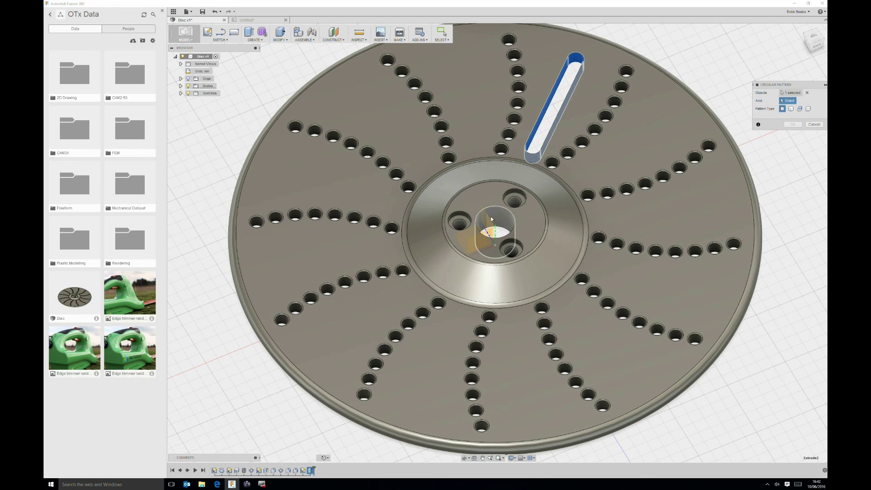
left_click(495, 219)
double_click(790, 122)
type("12")
left_click(793, 148)
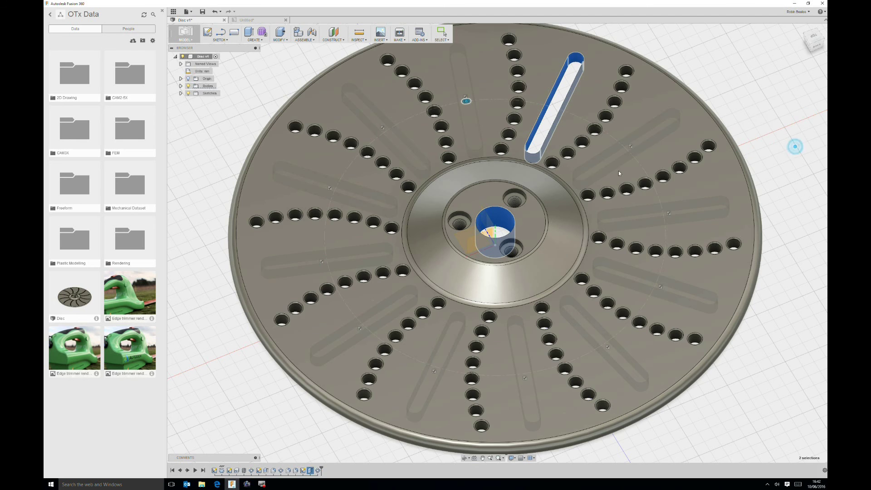
Check the drawing's views, return to the disc model and save it as a new version with the default description.
left_click(264, 20)
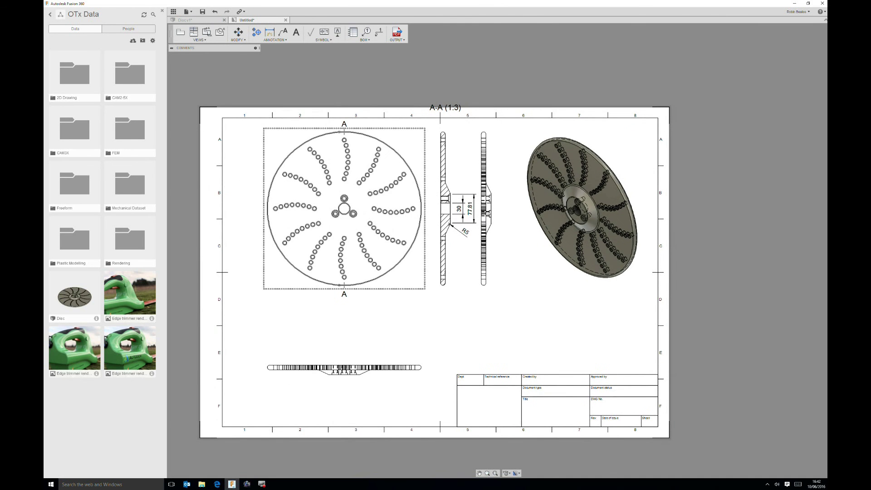
key("ctrl+Tab")
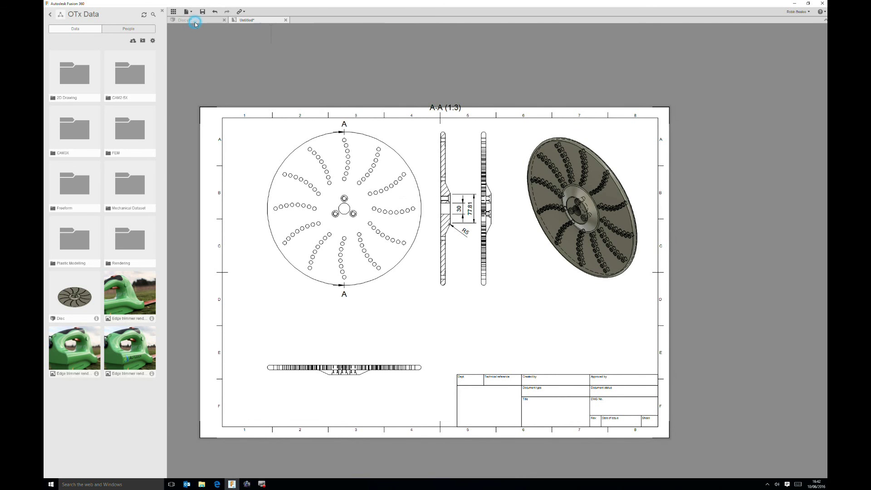
key("ctrl+s")
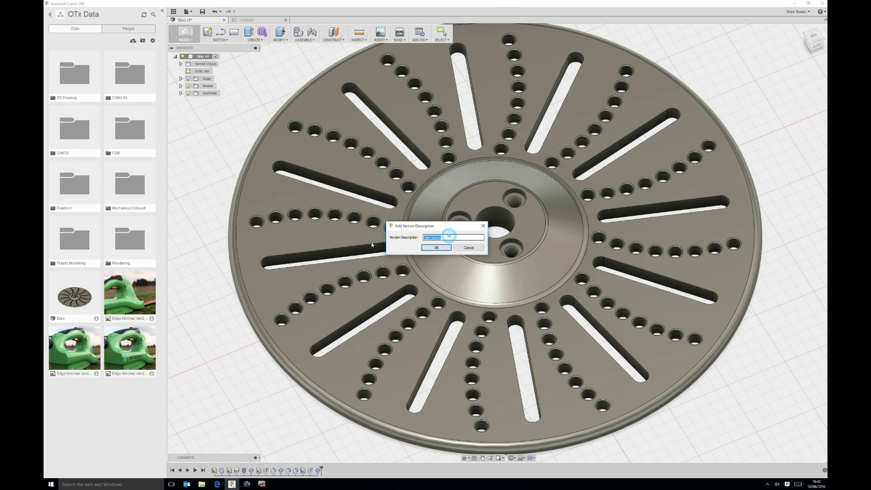
left_click(436, 247)
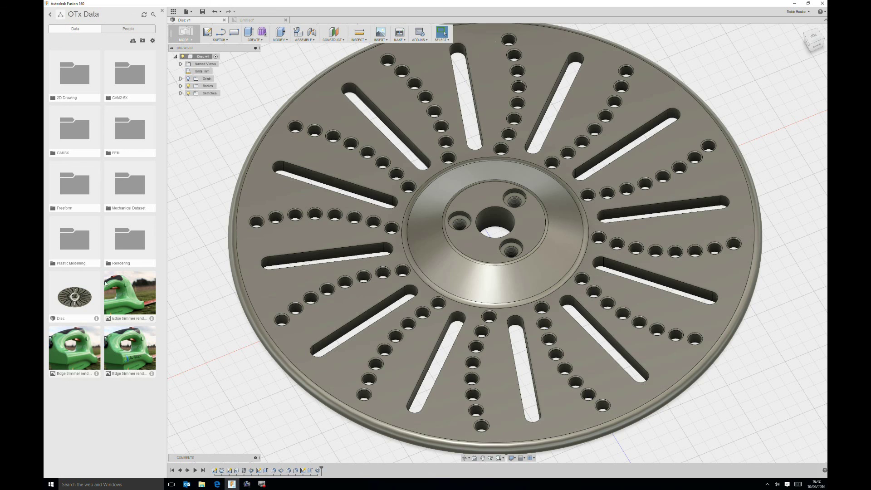
Return to the drawing, read and dismiss the reference warning, and update the drawing to the latest disc version.
left_click(256, 19)
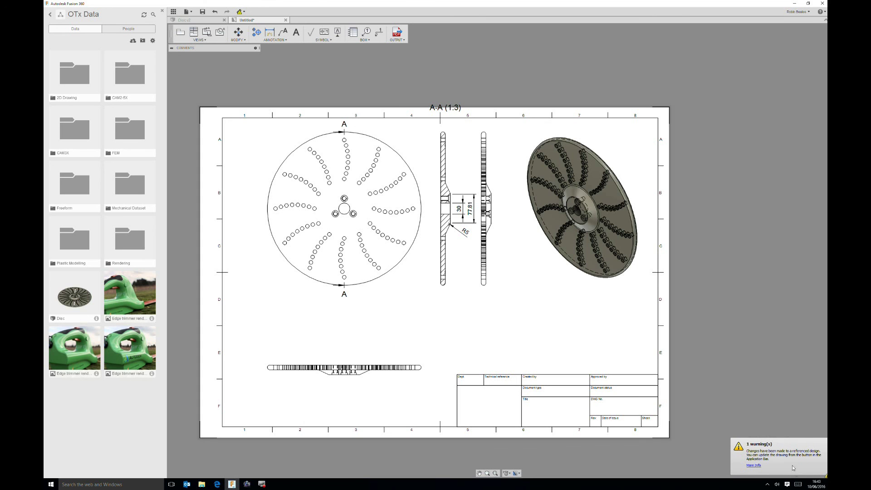
left_click(777, 448)
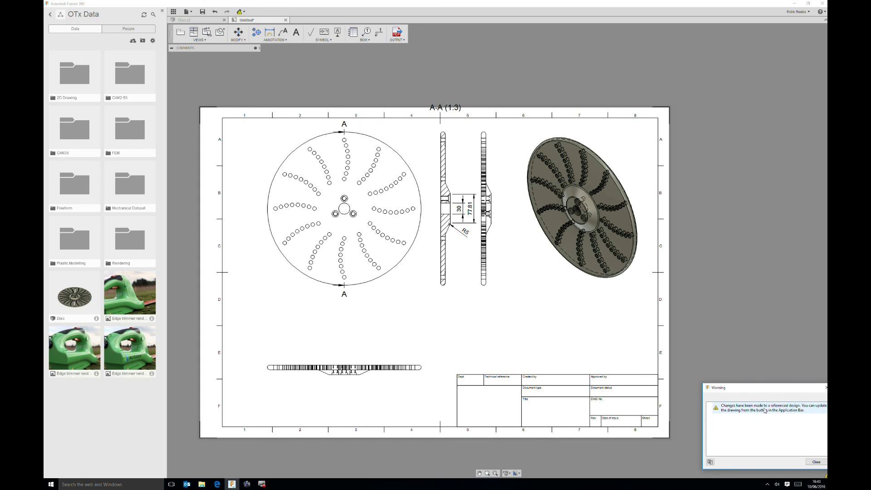
left_click(816, 462)
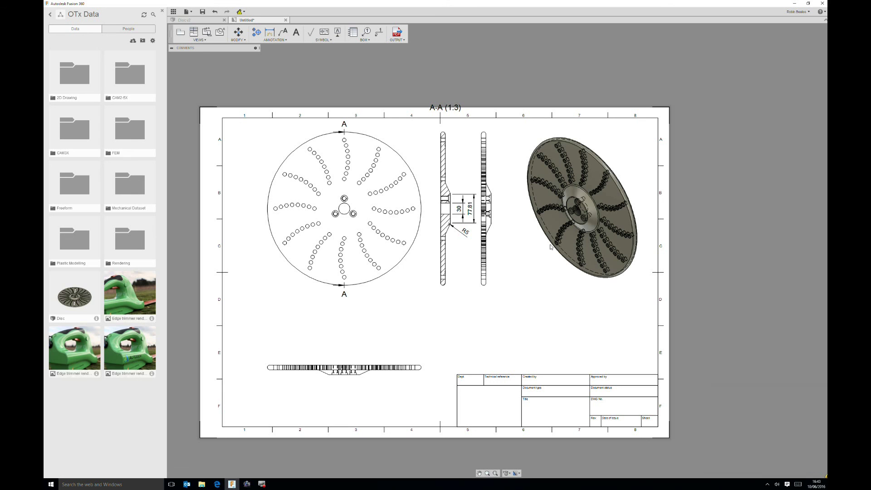
left_click(242, 12)
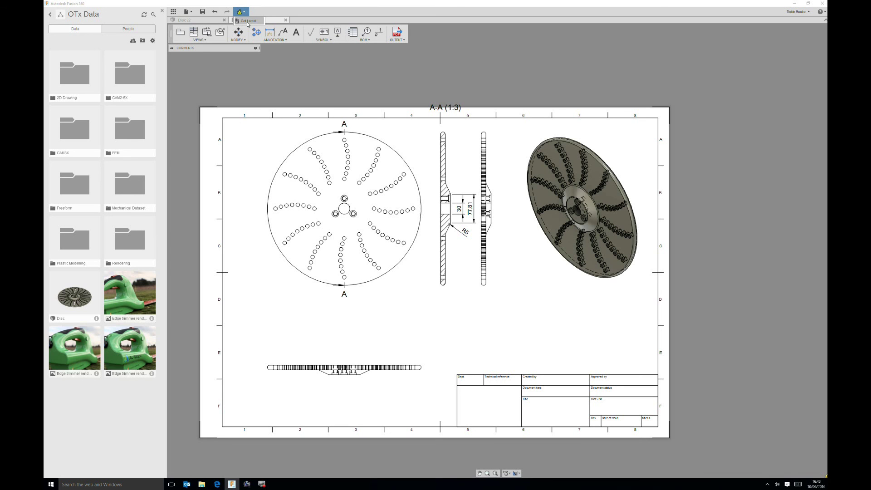
left_click(248, 21)
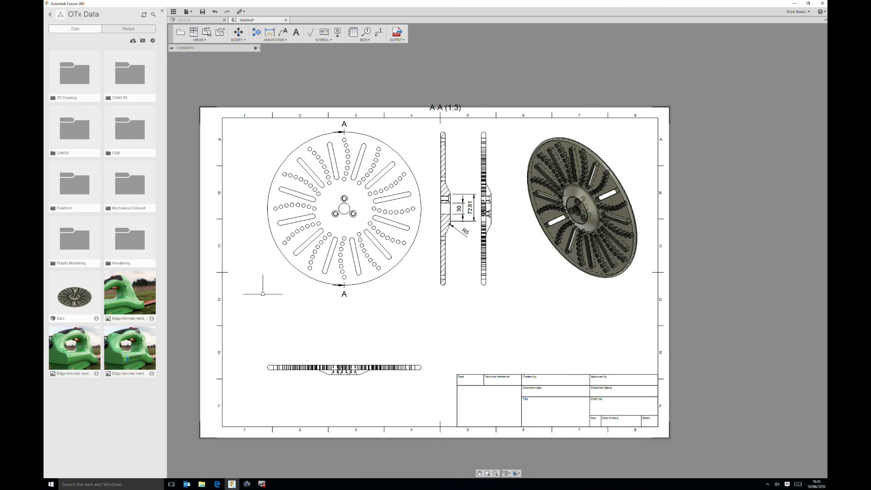
Look over the whole slotted disc model and compare it with the updated drawing views.
left_click(204, 20)
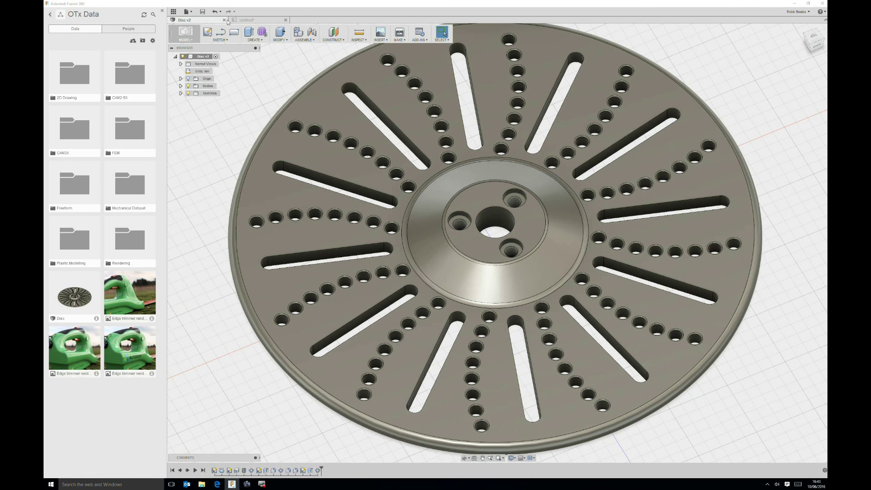
scroll(412, 214, "up", 2)
scroll(412, 215, "down", 6)
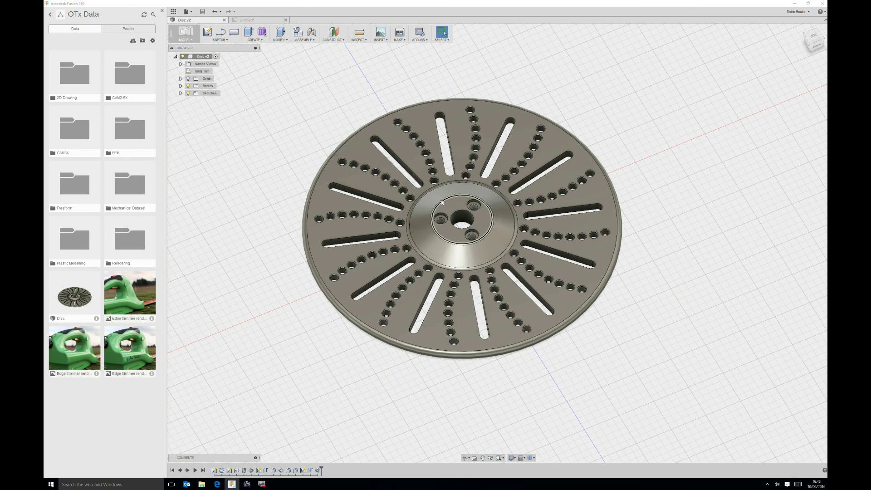
left_click(248, 20)
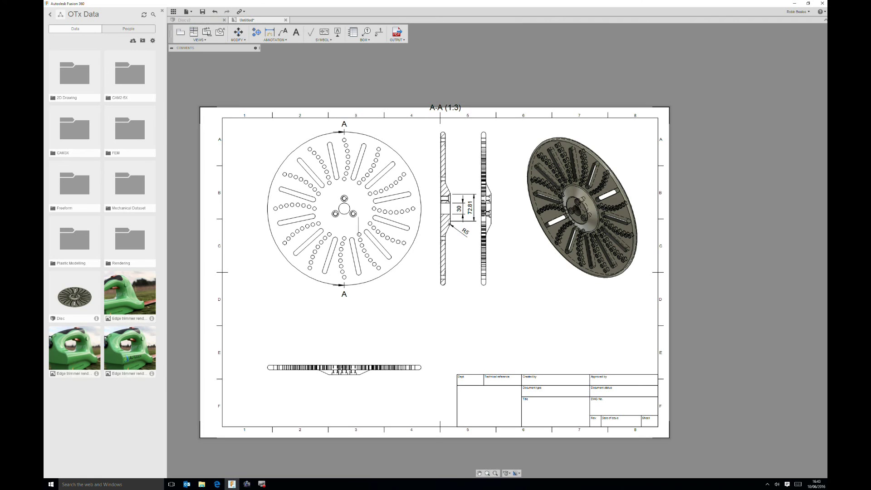